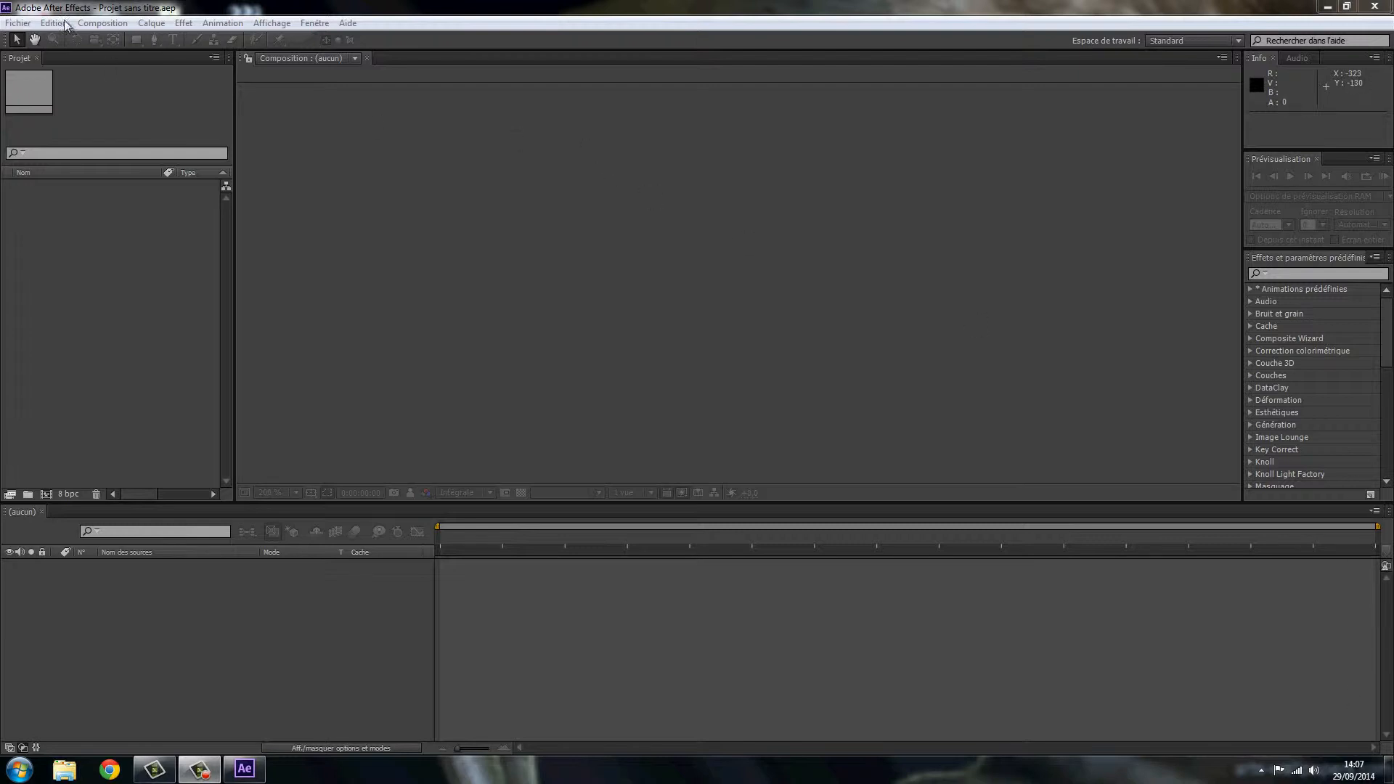
Create a new composition named "tuto" with the HDTV 1080 25 preset and a duration of 10 seconds
click(107, 26)
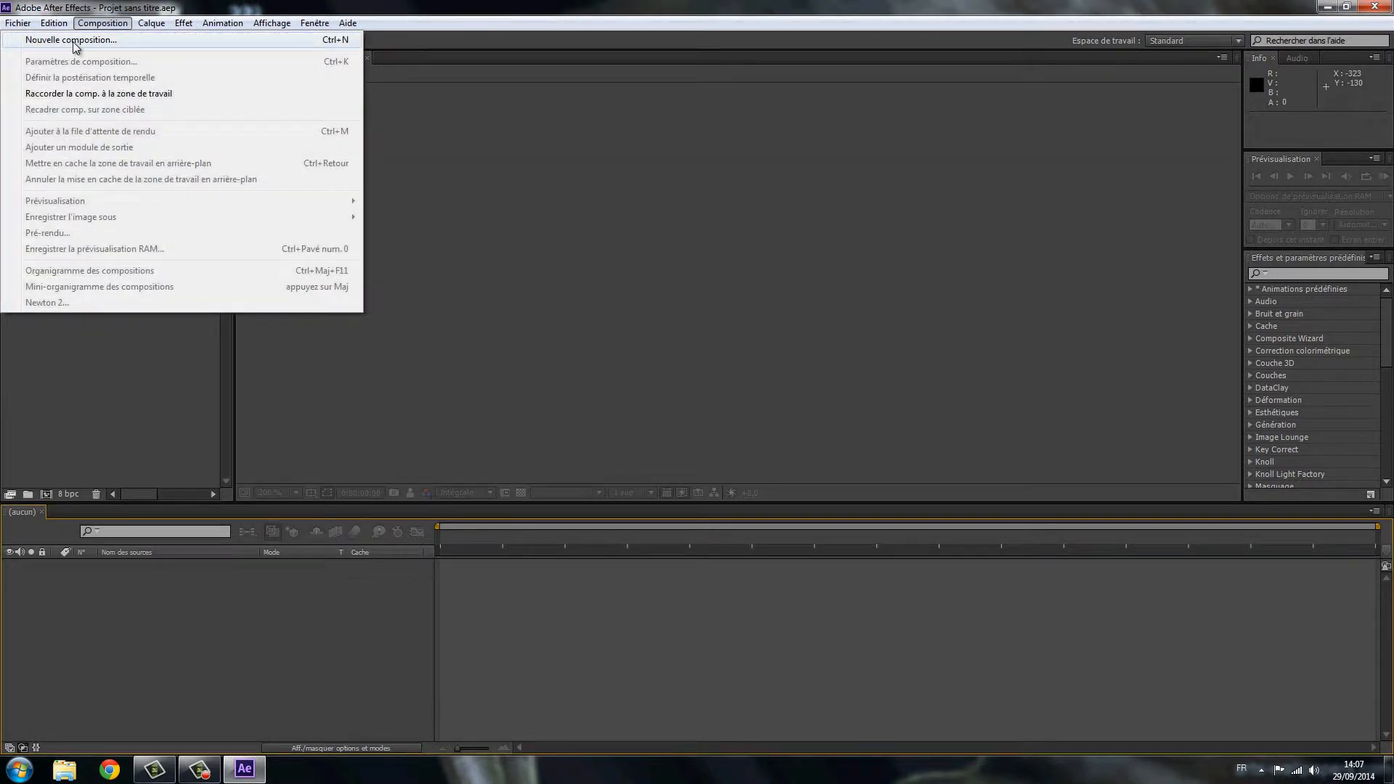
click(73, 41)
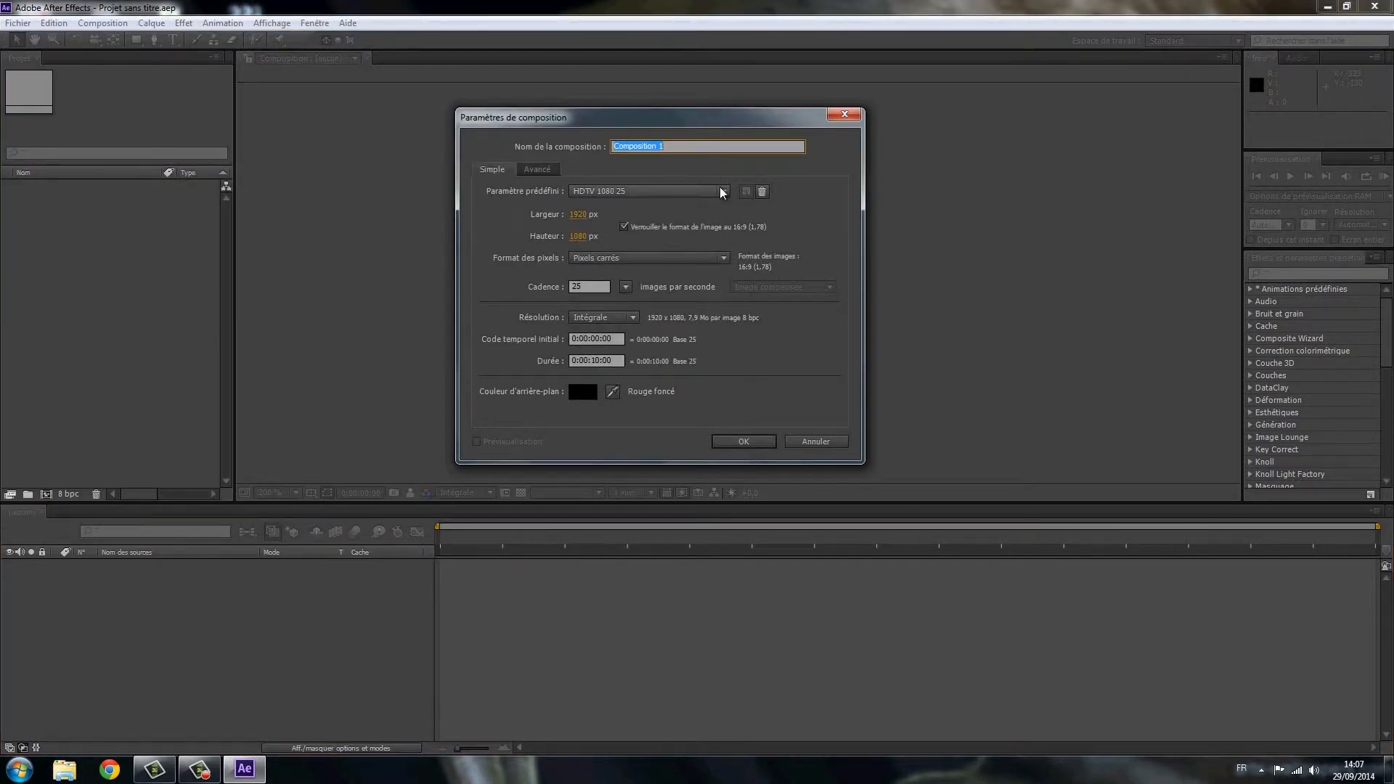
key(BackSpace)
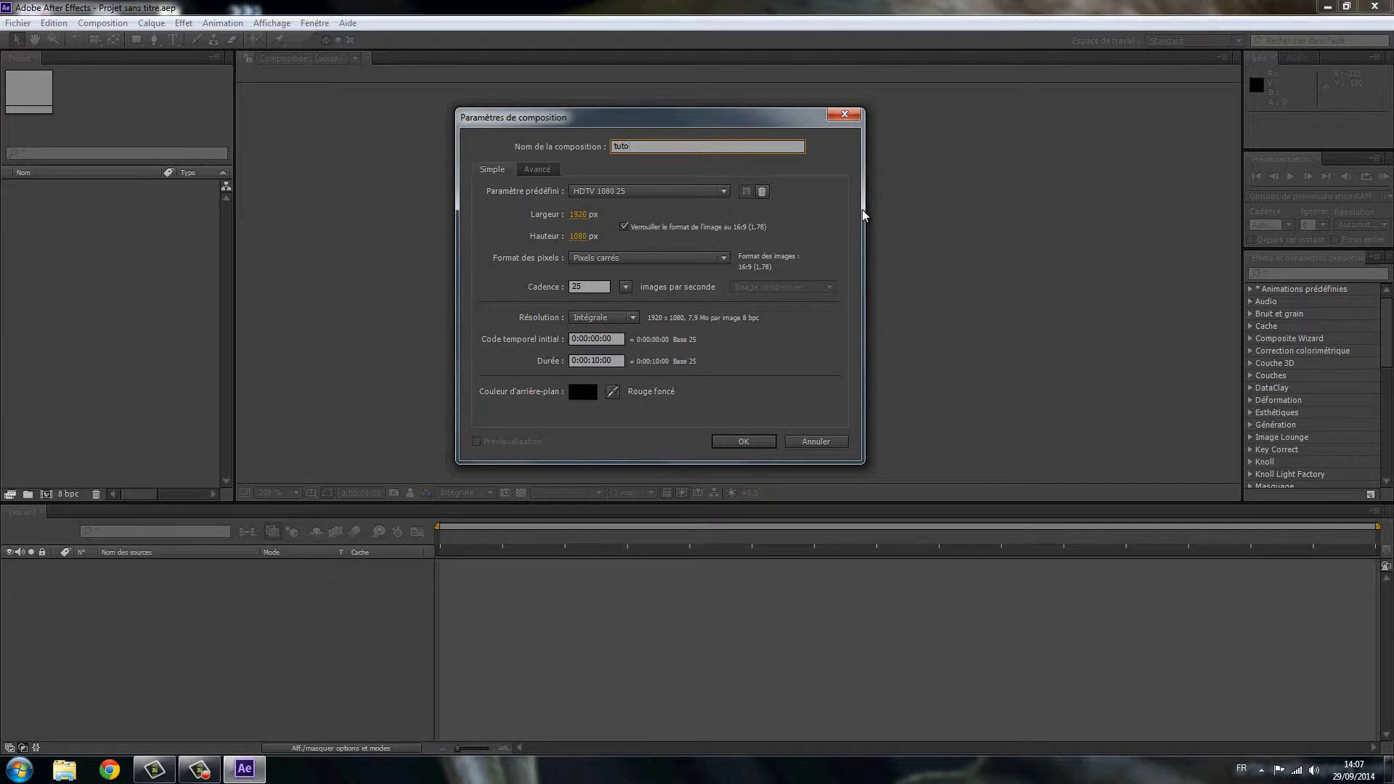
key(Return)
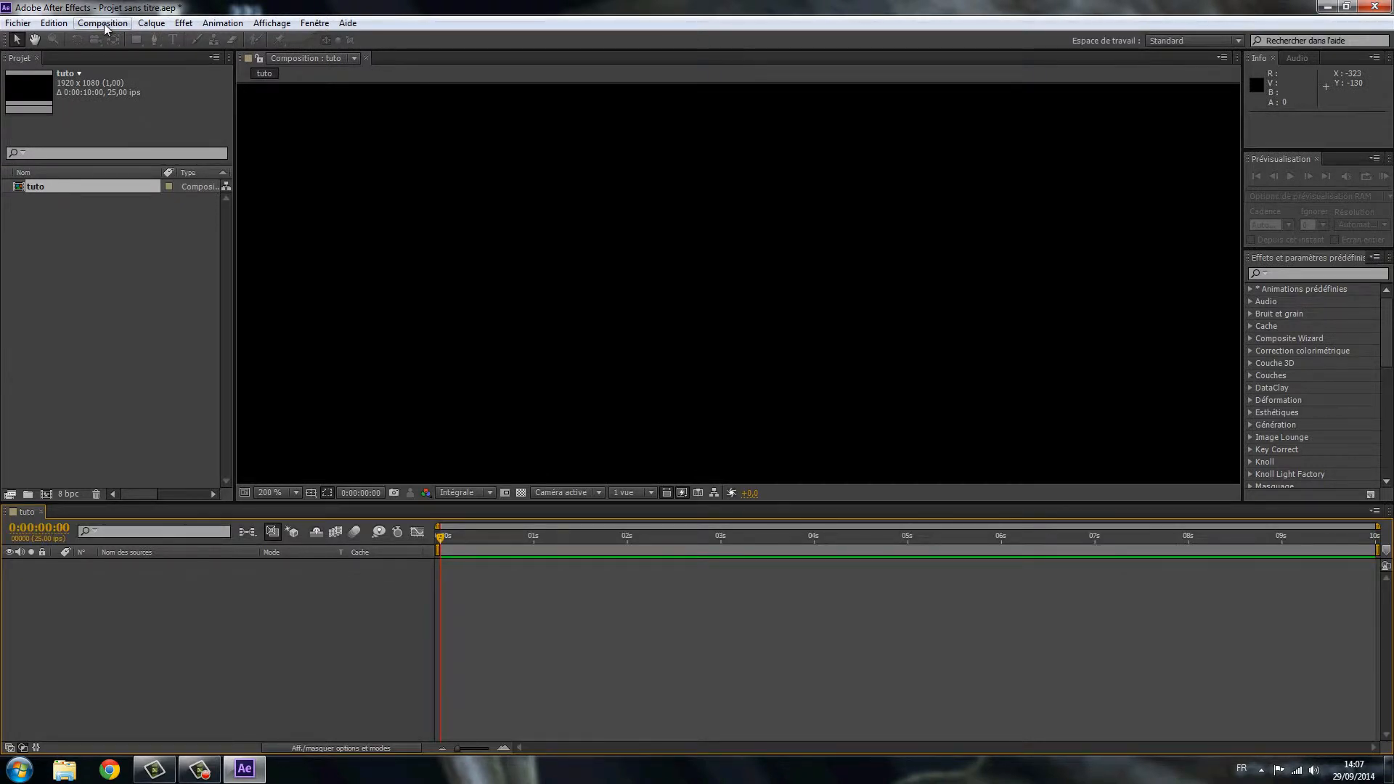
Review the size, frame rate, duration and background colour in the tuto composition's settings
click(104, 24)
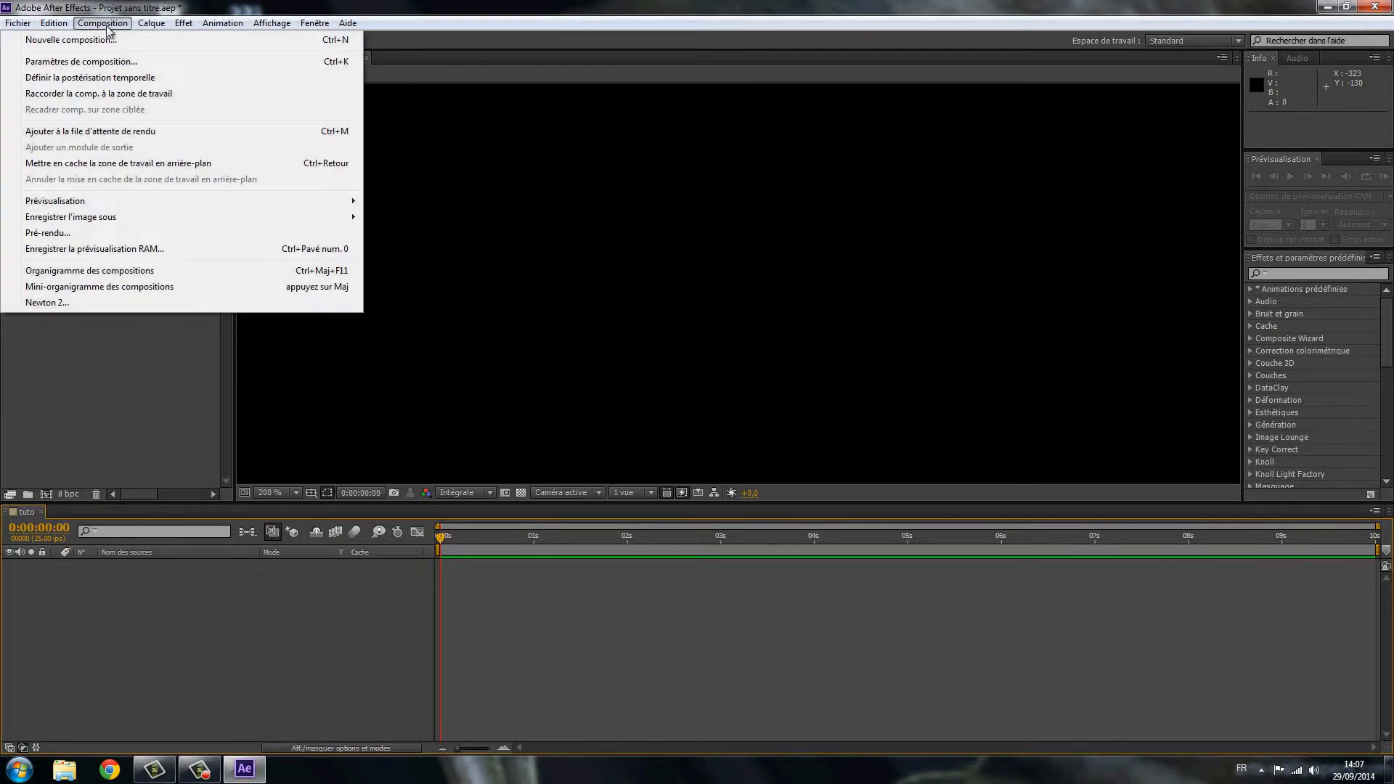
click(85, 63)
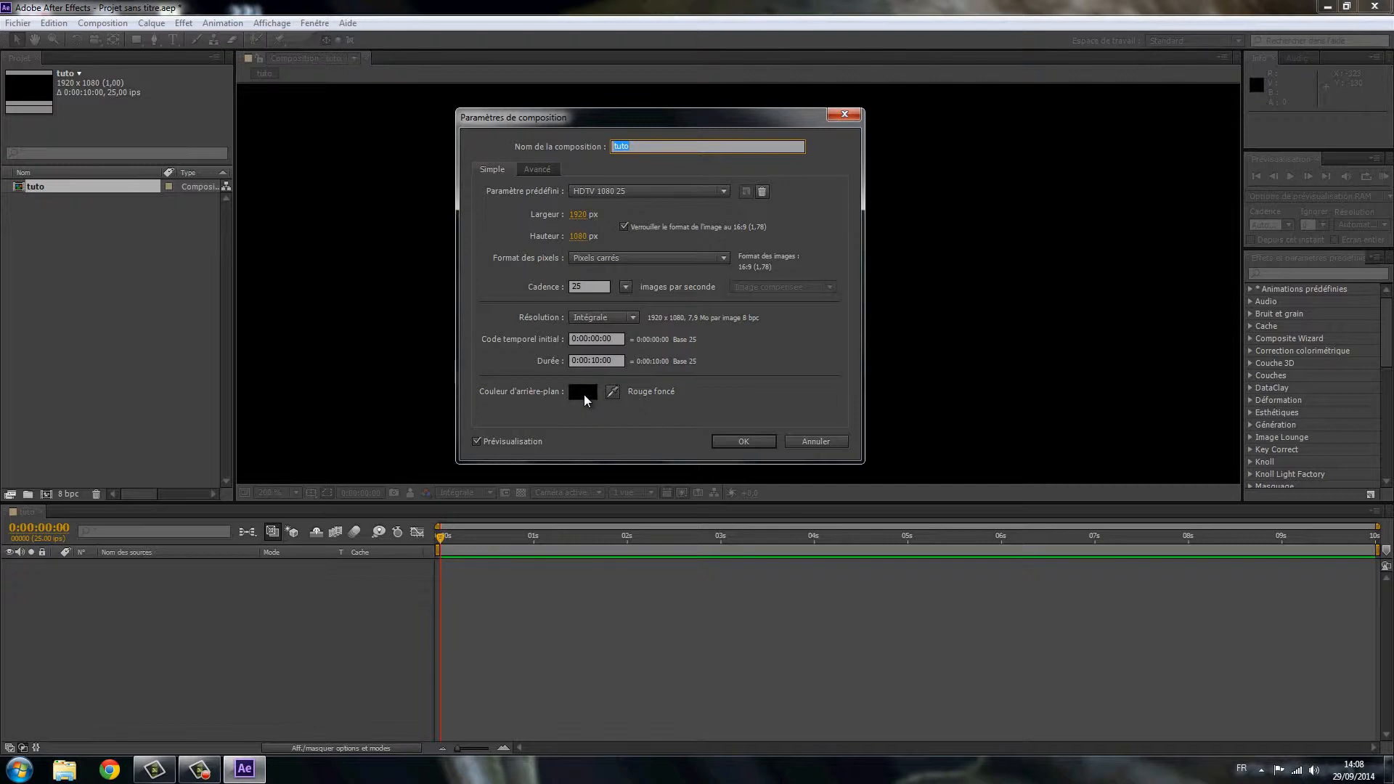
click(755, 441)
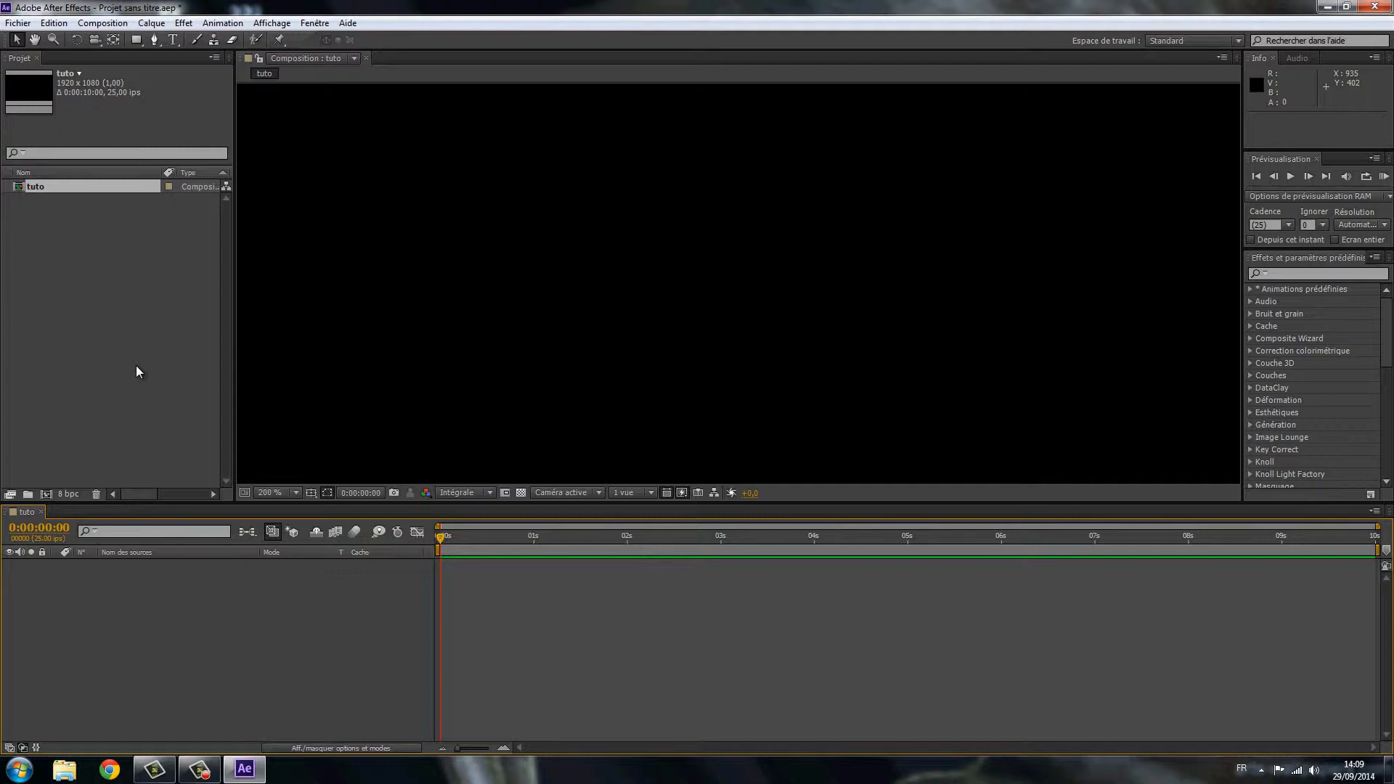
click(18, 24)
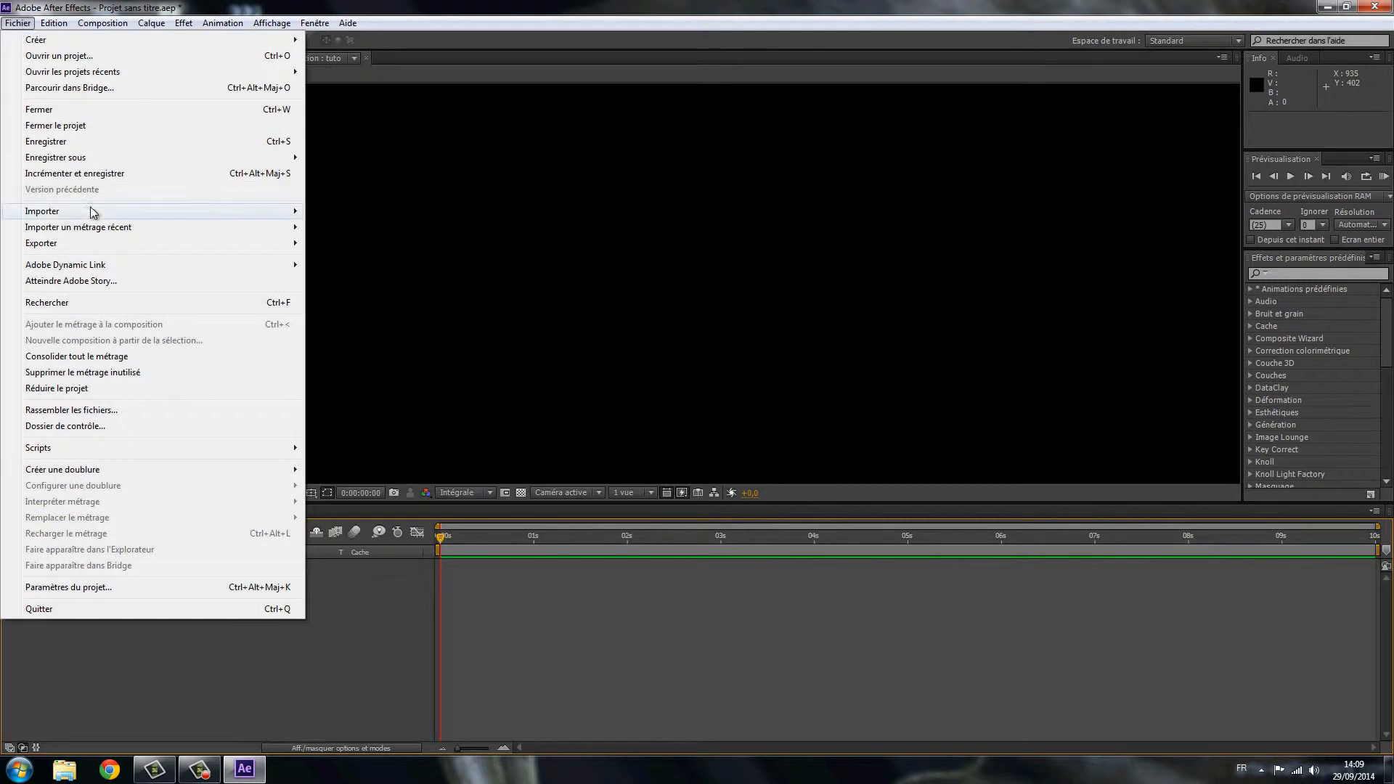
mouse_move(49, 215)
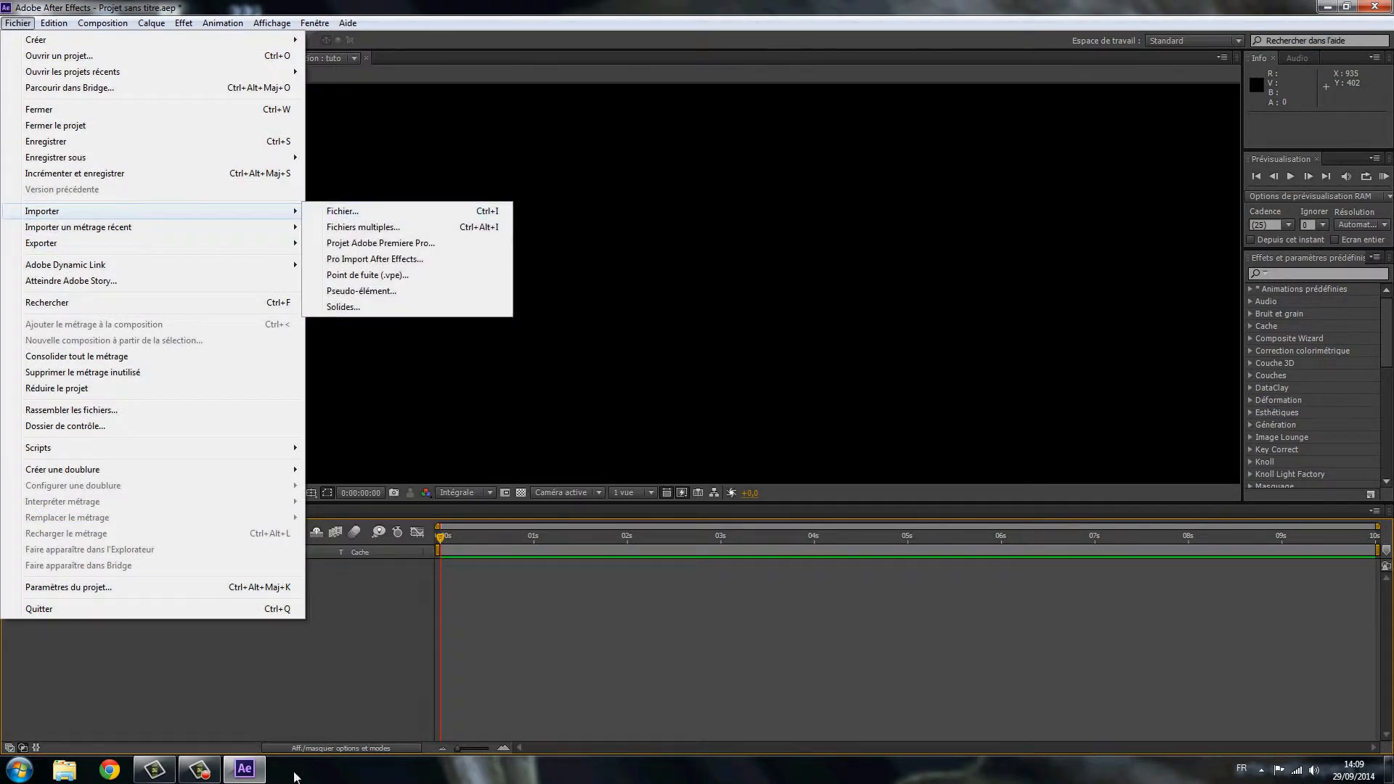
click(360, 700)
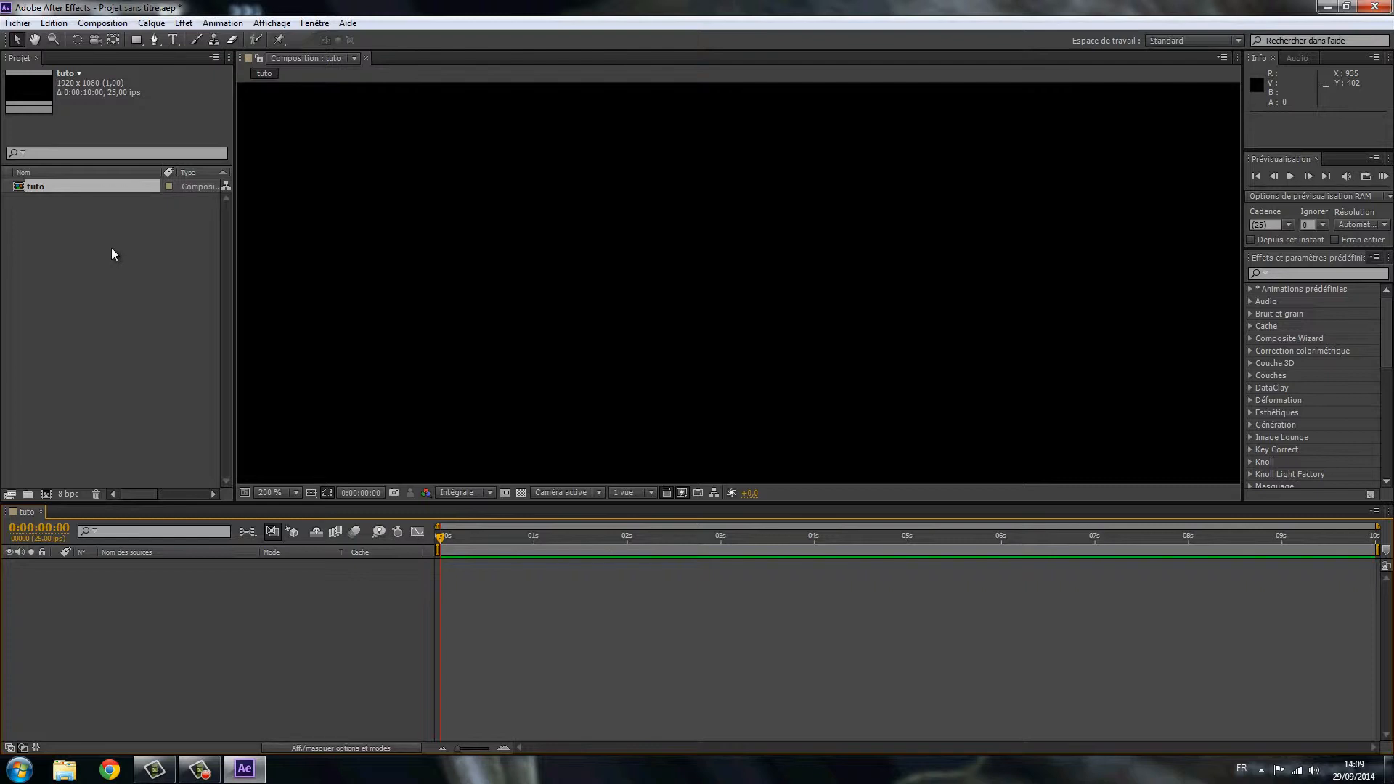
Import the image accueil - Copie.jpg from the Images library into the project
double_click(98, 308)
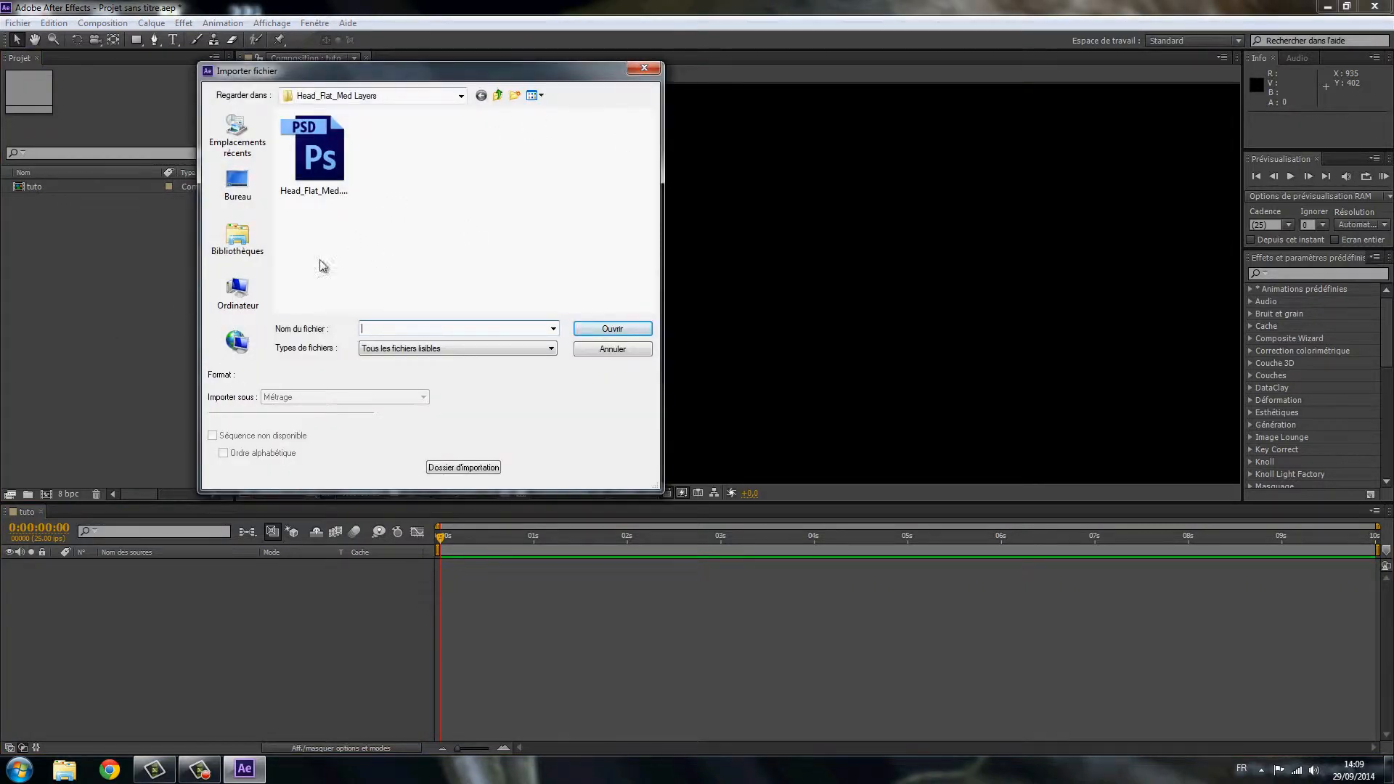
click(235, 290)
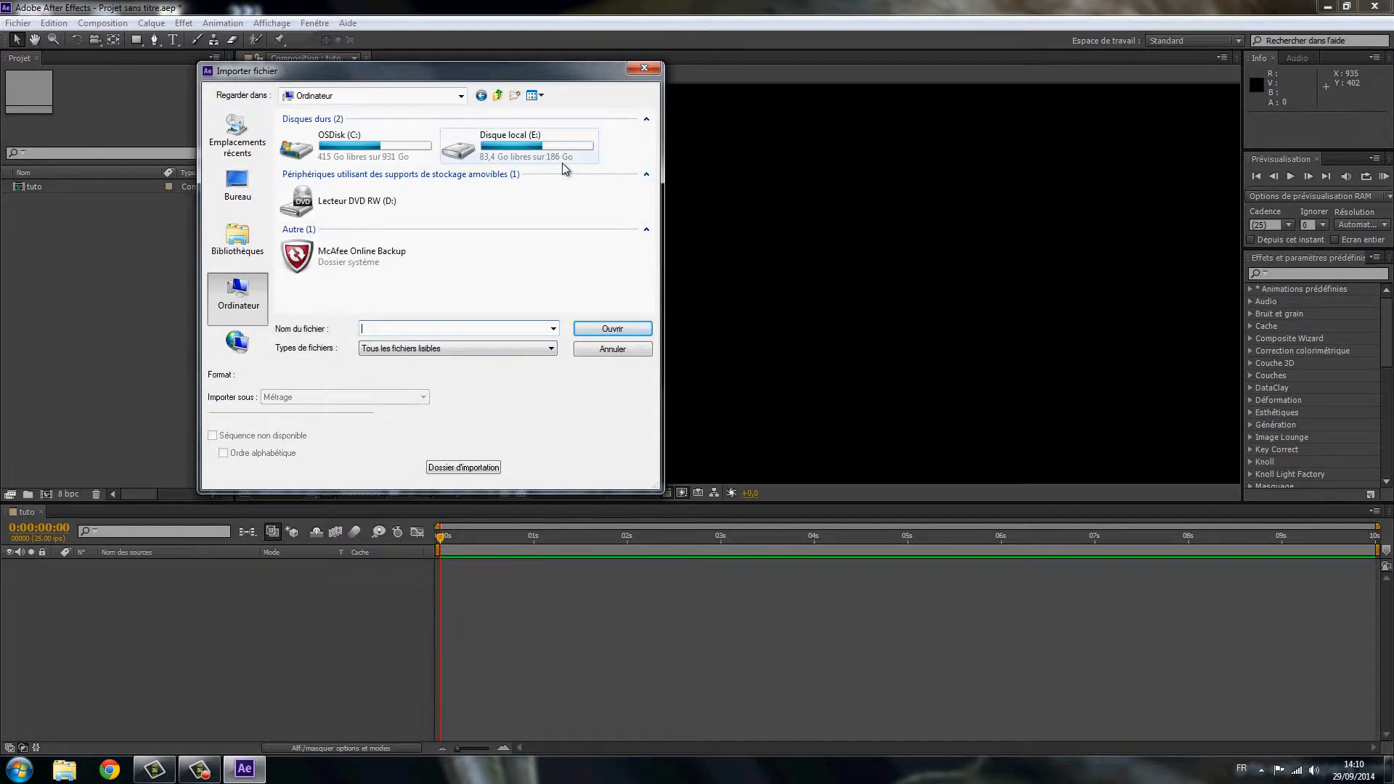
click(241, 242)
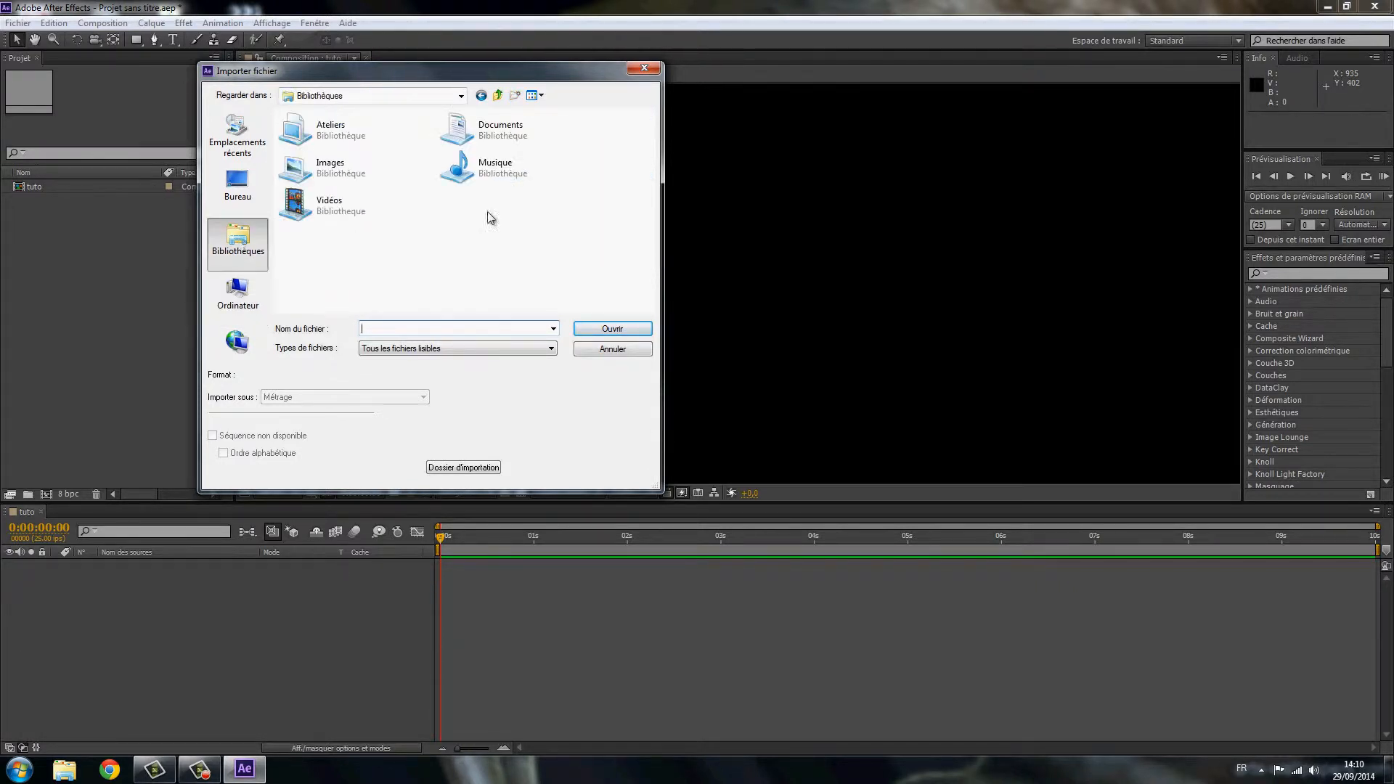
double_click(331, 174)
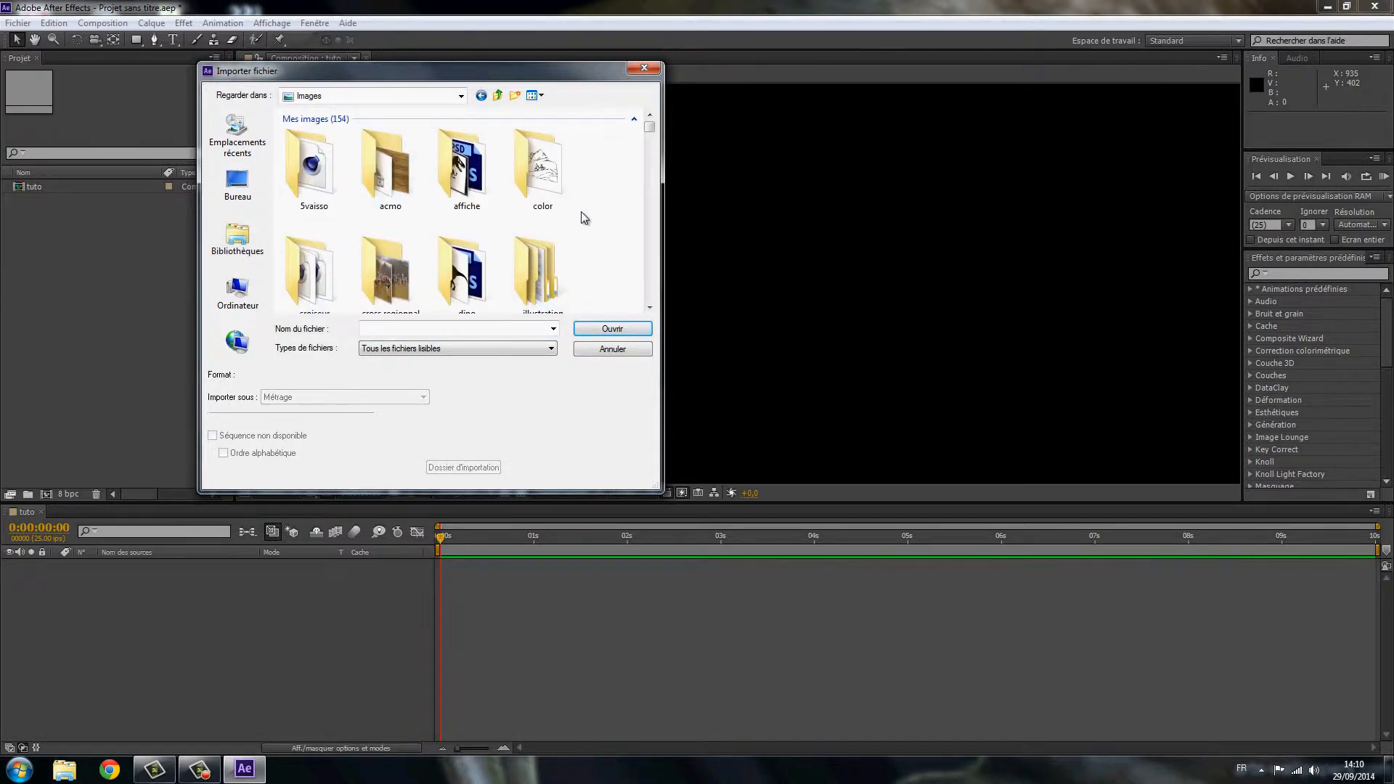
scroll(585, 218, down, 10)
scroll(581, 218, down, 3)
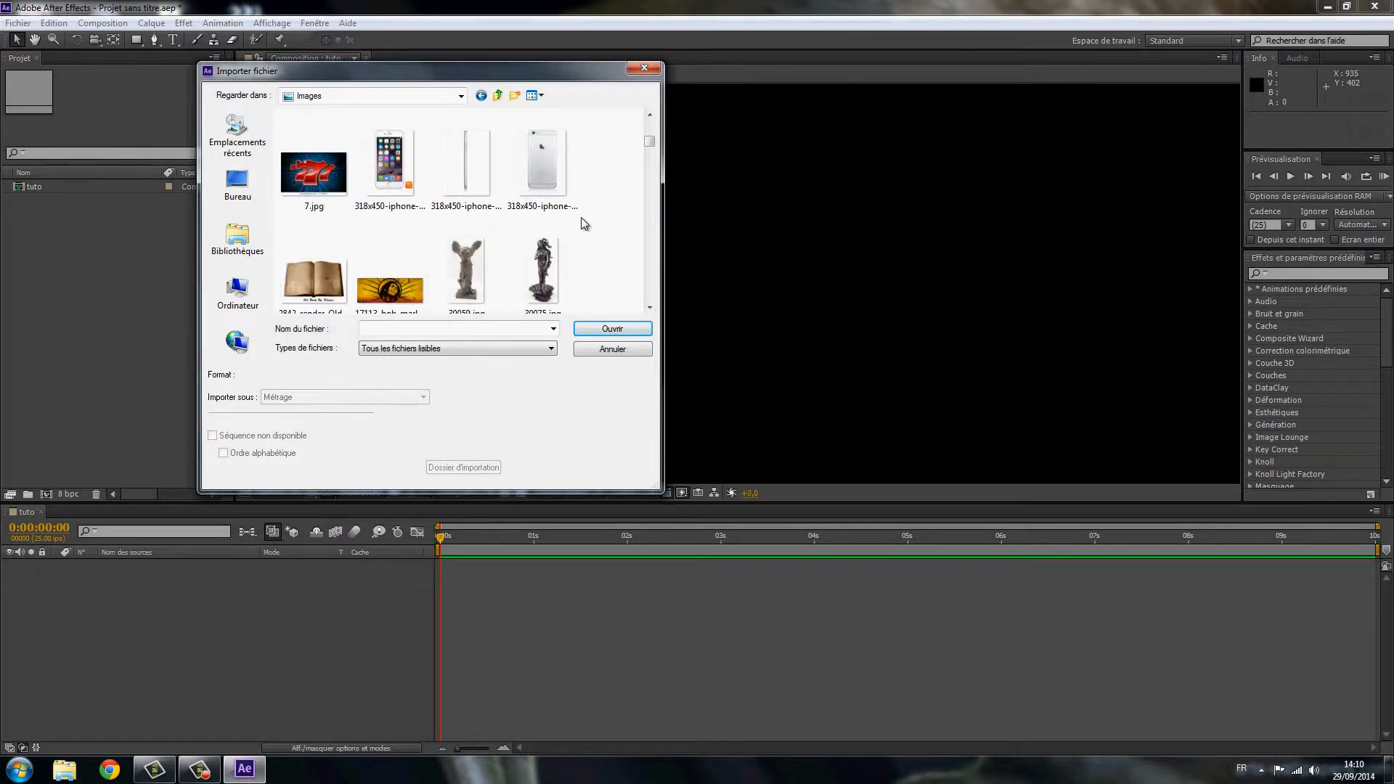
scroll(581, 223, down, 1)
scroll(581, 218, down, 3)
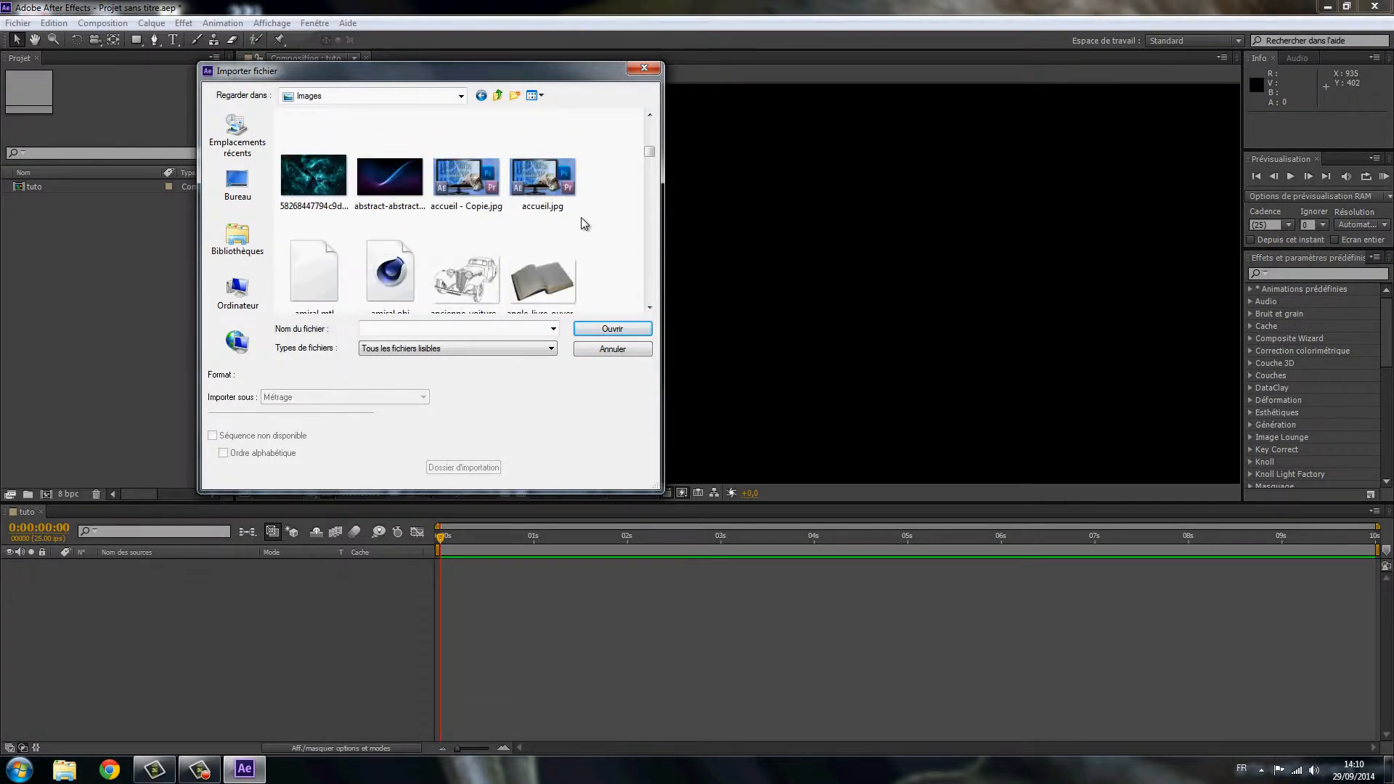
click(469, 189)
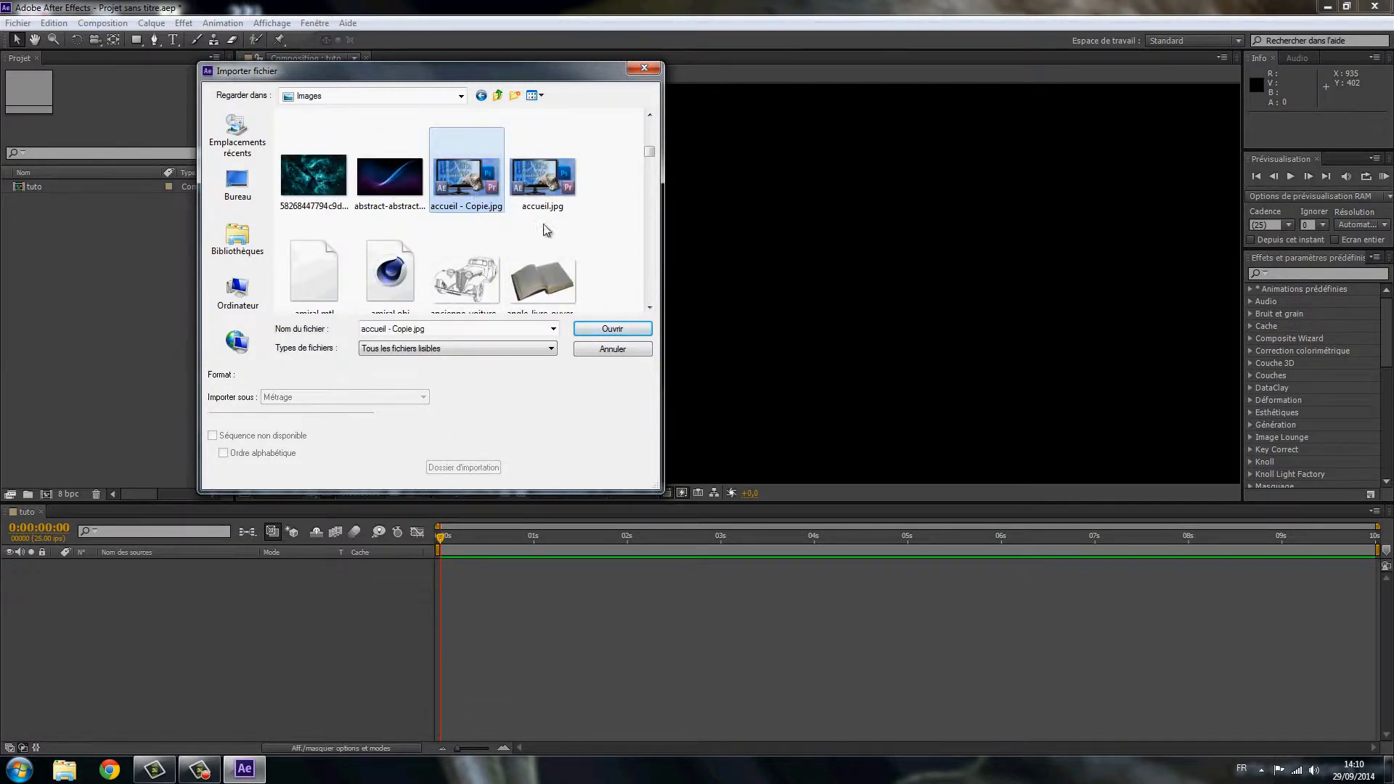
click(603, 331)
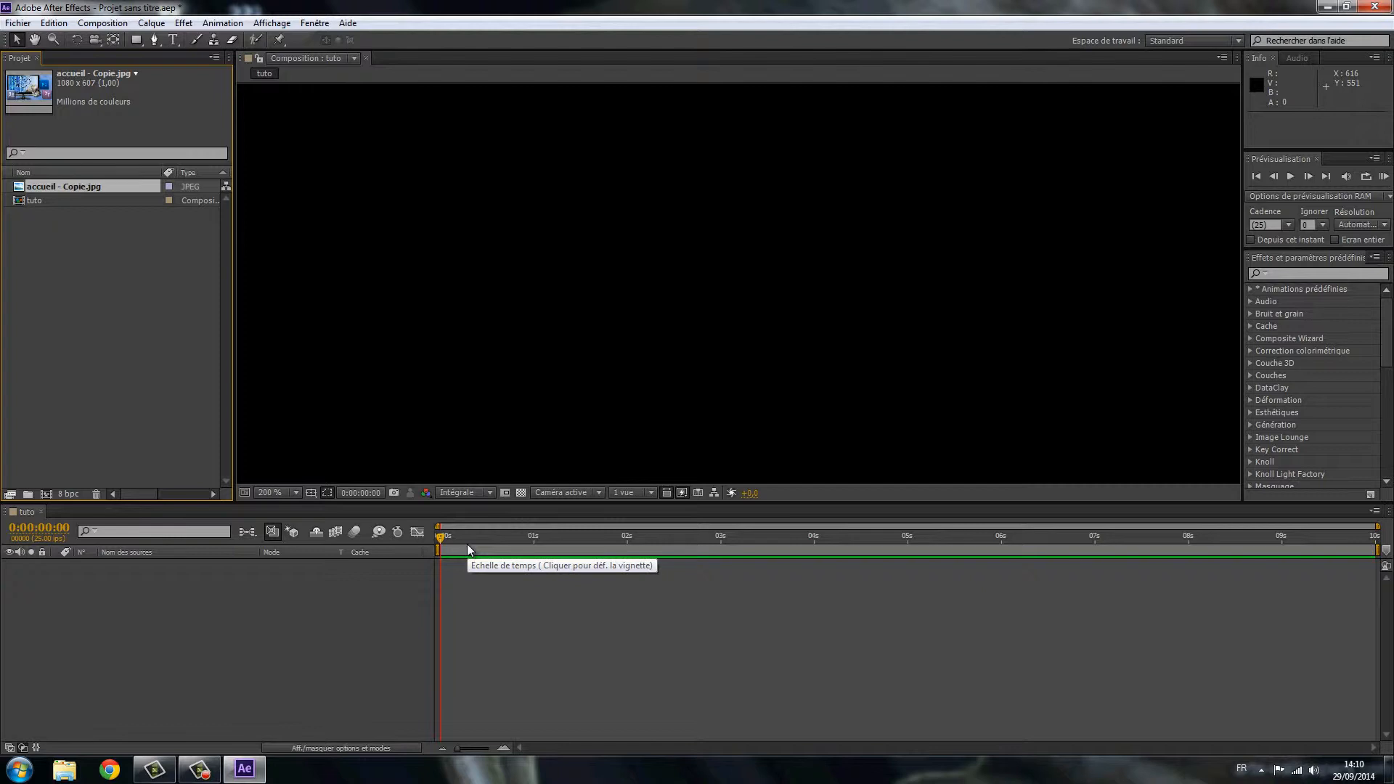
Add accueil - Copie.jpg to the tuto timeline as a layer and expand its transform properties
drag(65, 182, 166, 687)
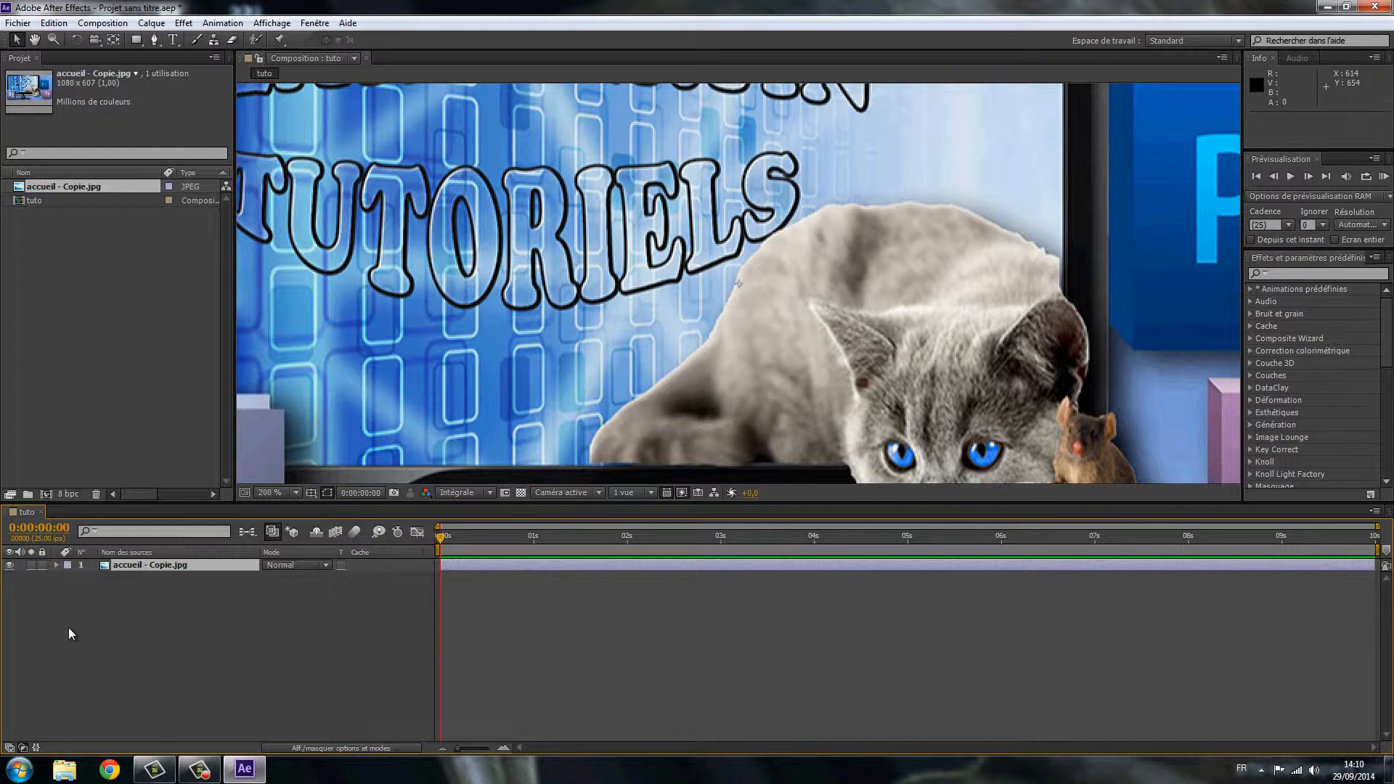
click(56, 565)
click(67, 578)
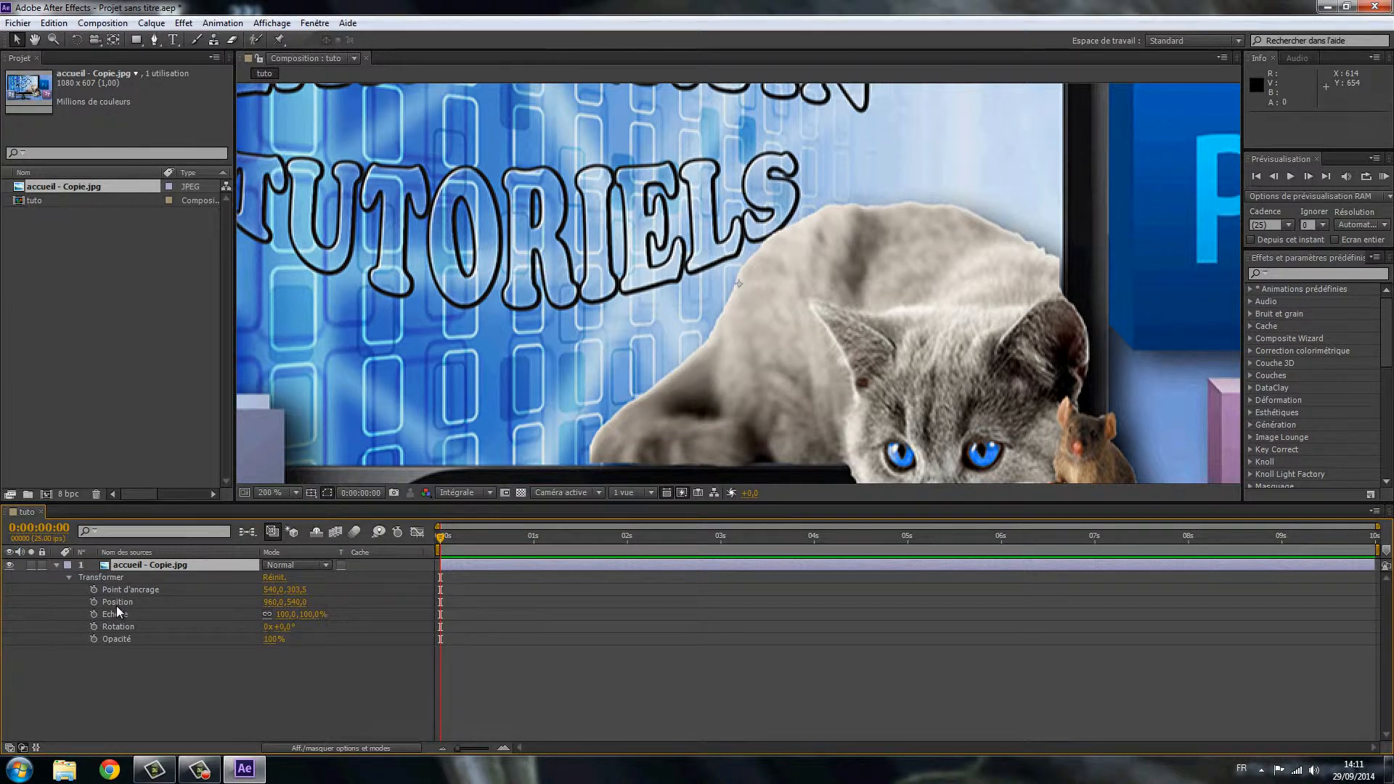
Set the image layer's anchor point to 540, 192.5 and its opacity to 100%
drag(296, 590, 102, 661)
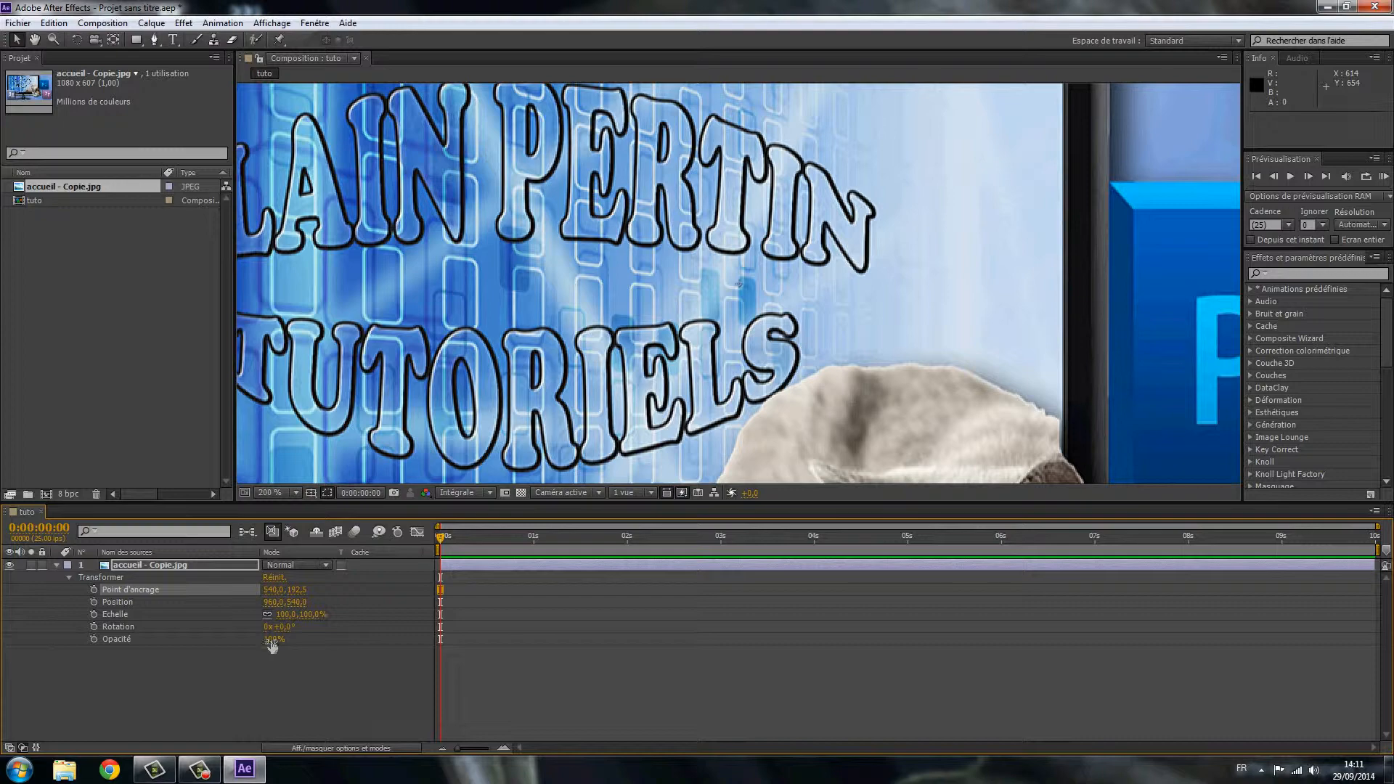
mouse_move(271, 647)
mouse_down()
mouse_move(207, 638)
mouse_move(289, 645)
mouse_up()
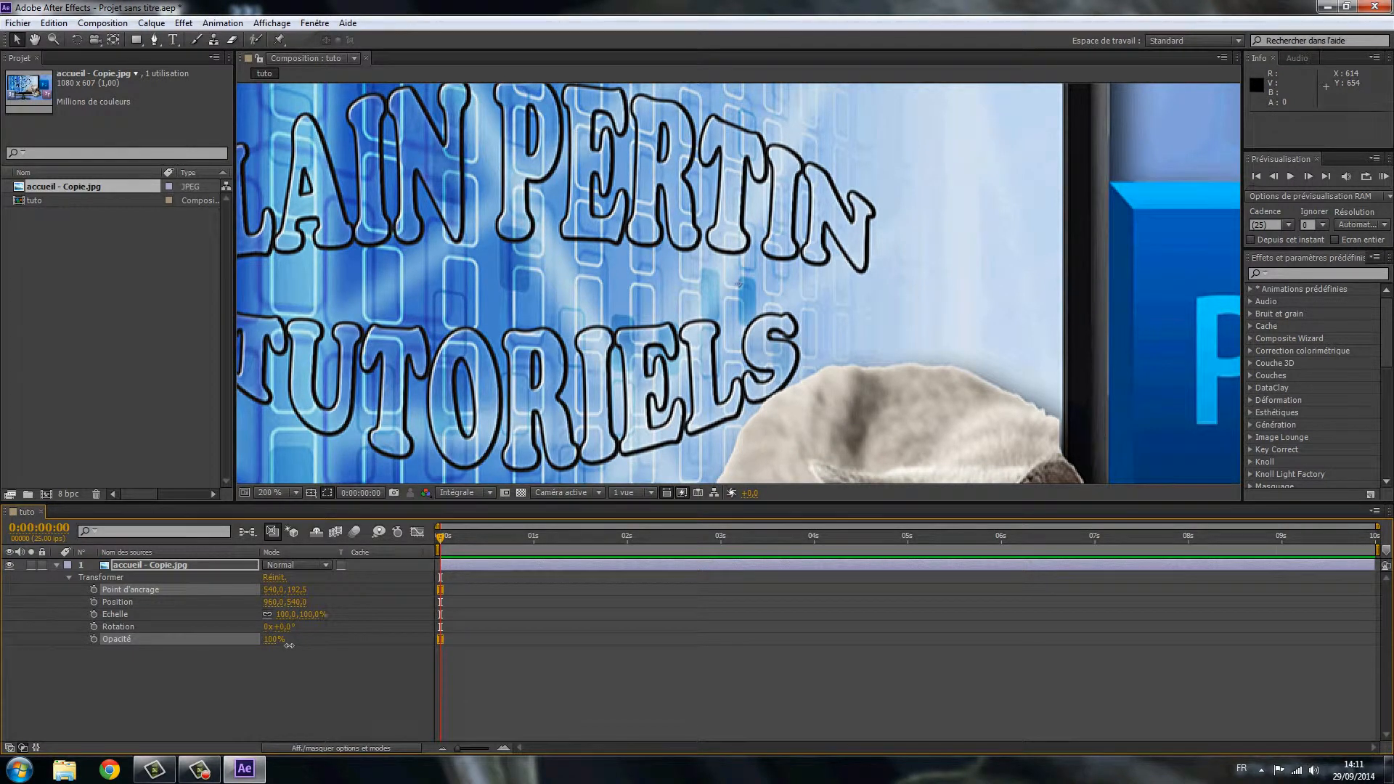
drag(289, 646, 290, 646)
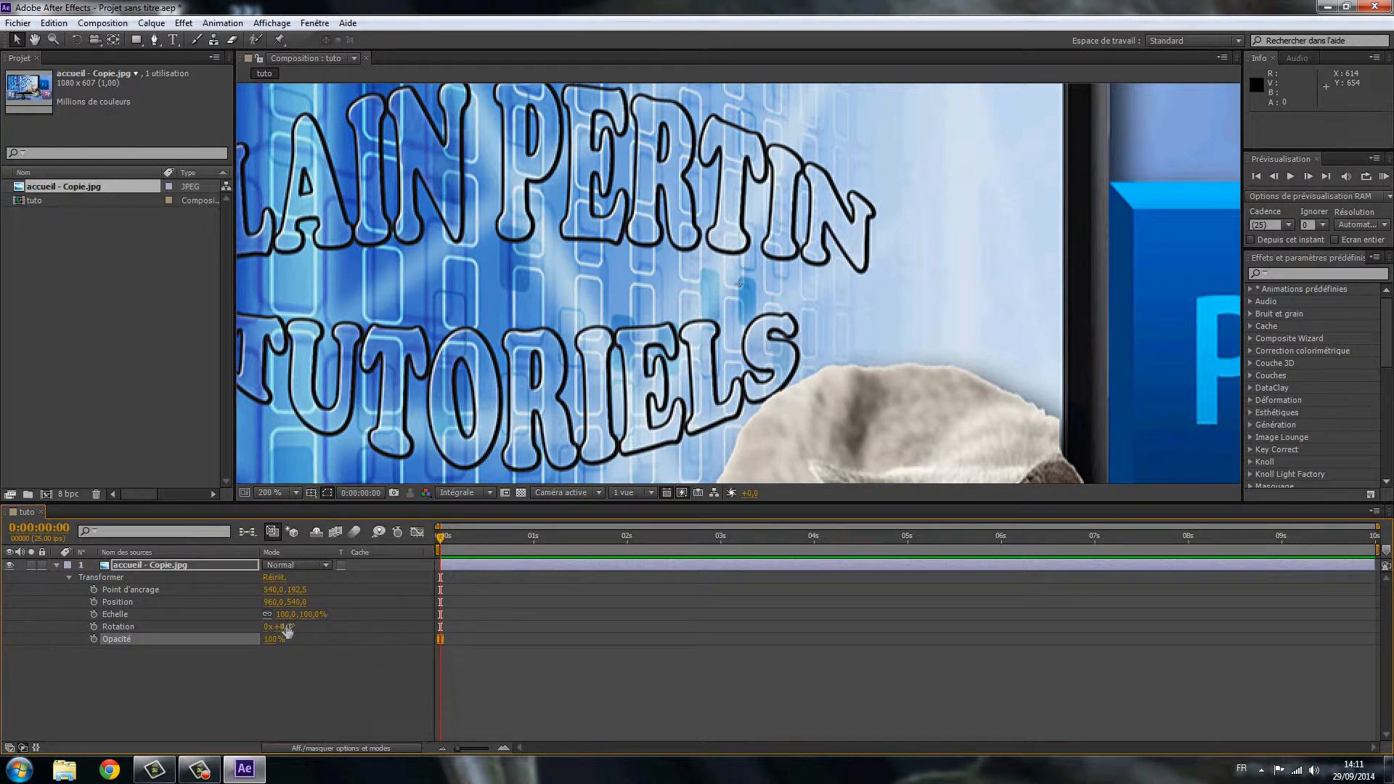
Show only the Scale property of the image layer and scale the image proportionally to 36%
click(57, 566)
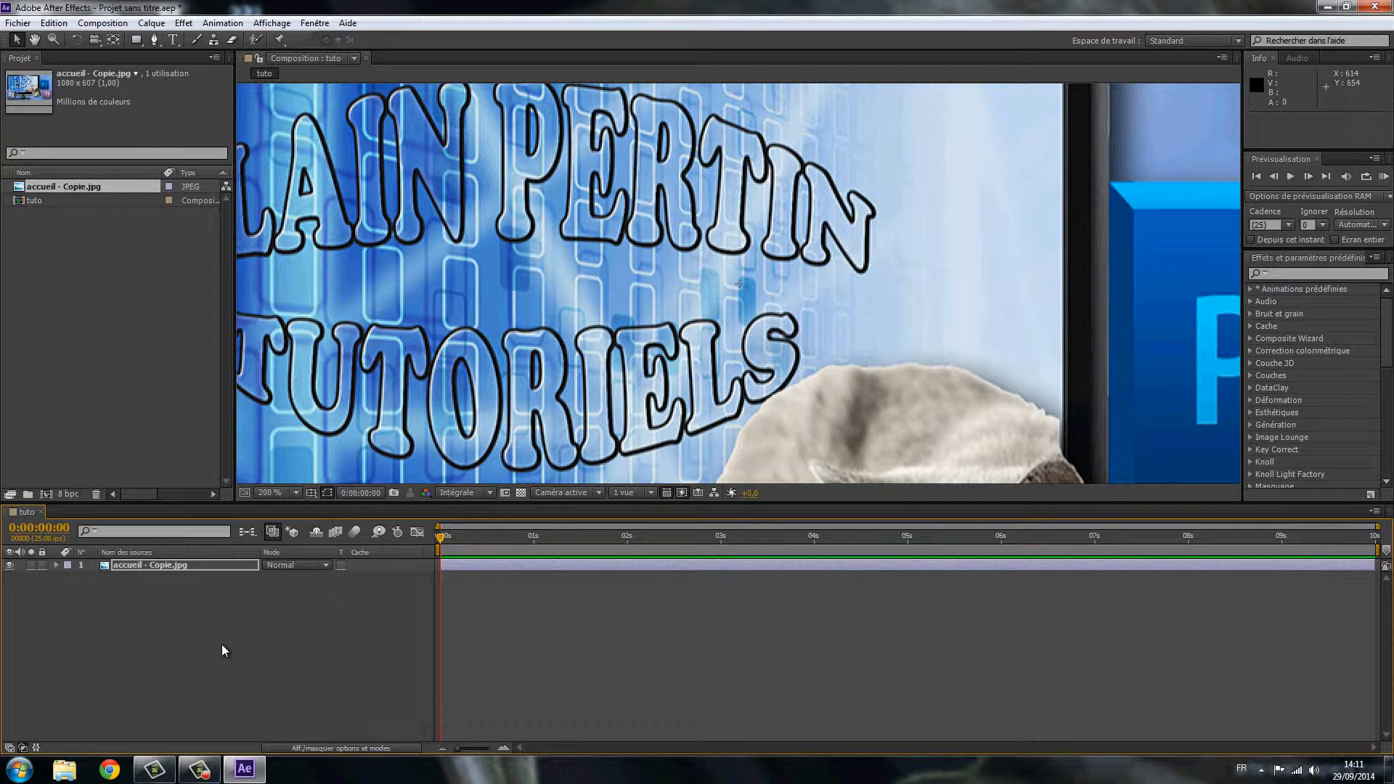
click(55, 566)
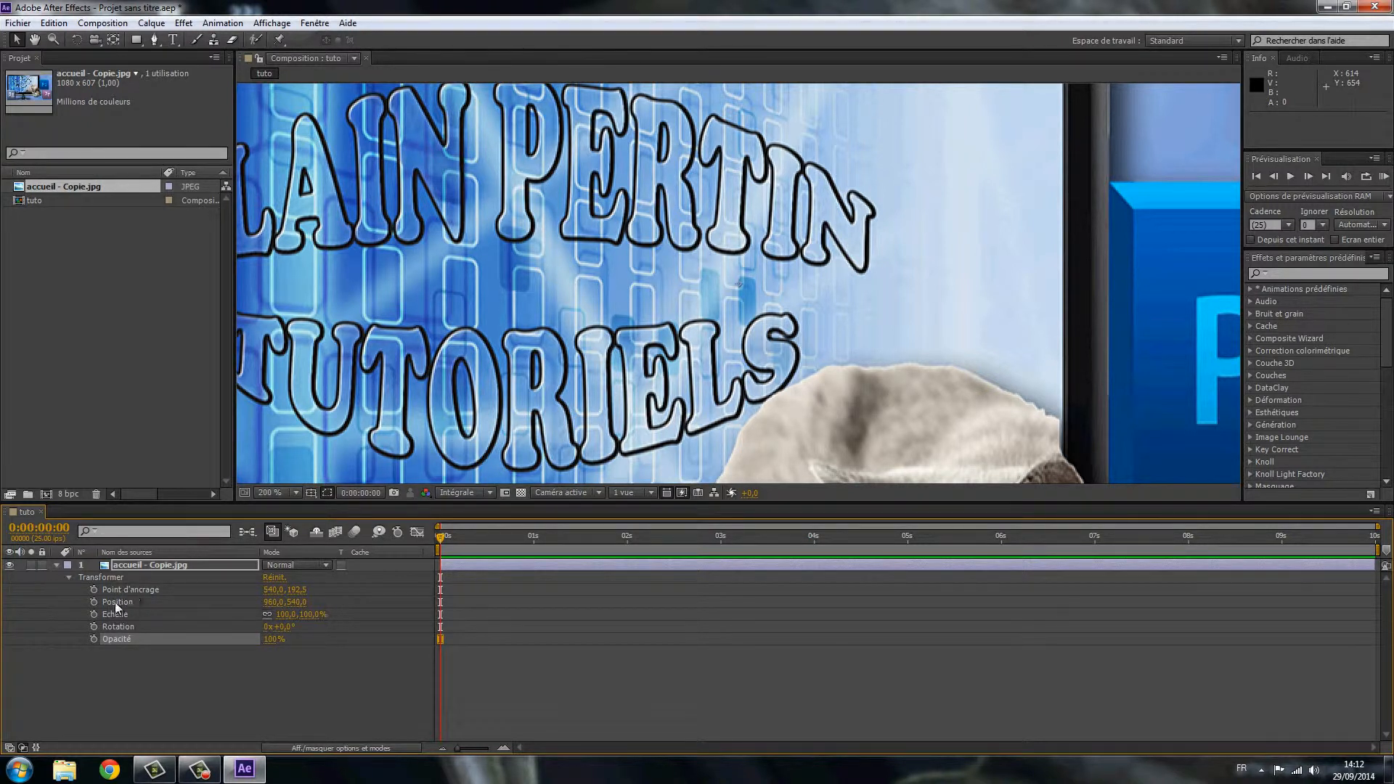
click(66, 578)
click(56, 565)
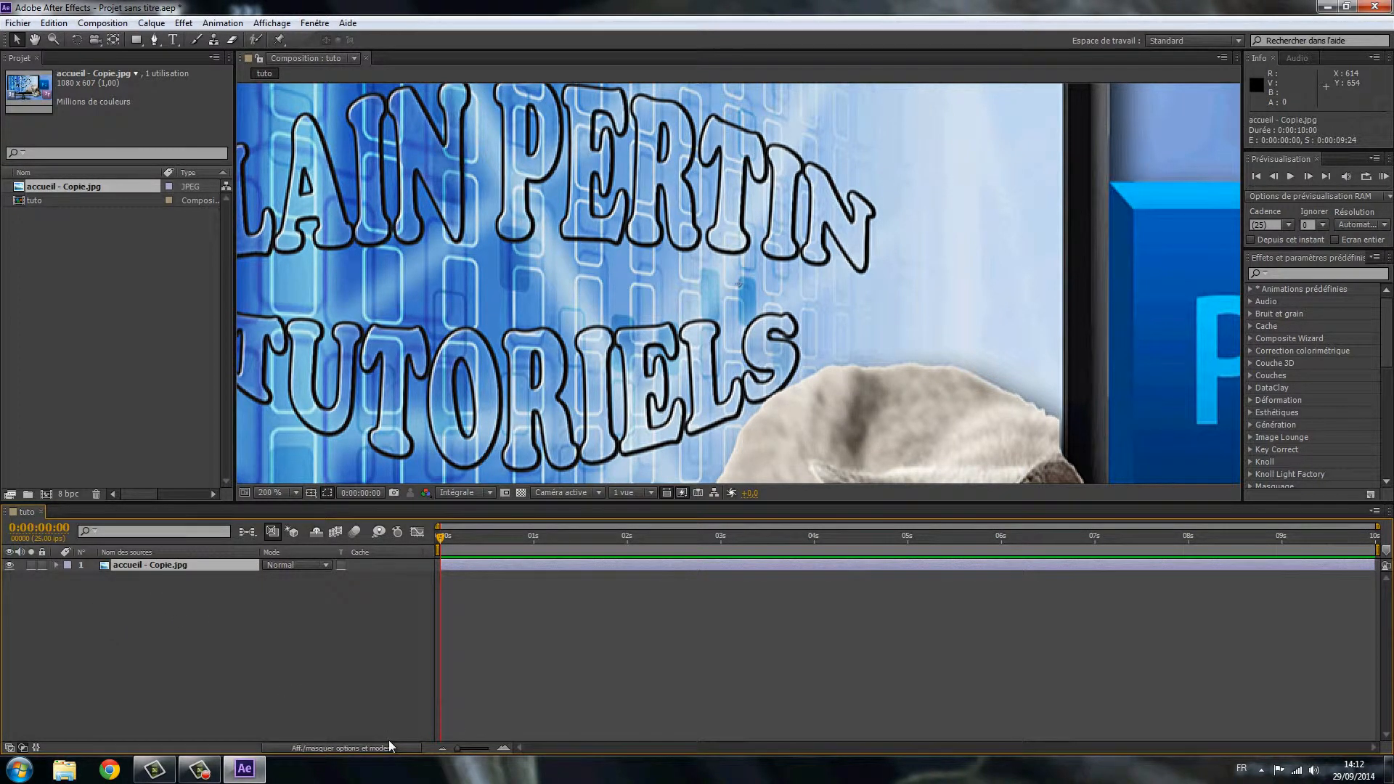
key(s)
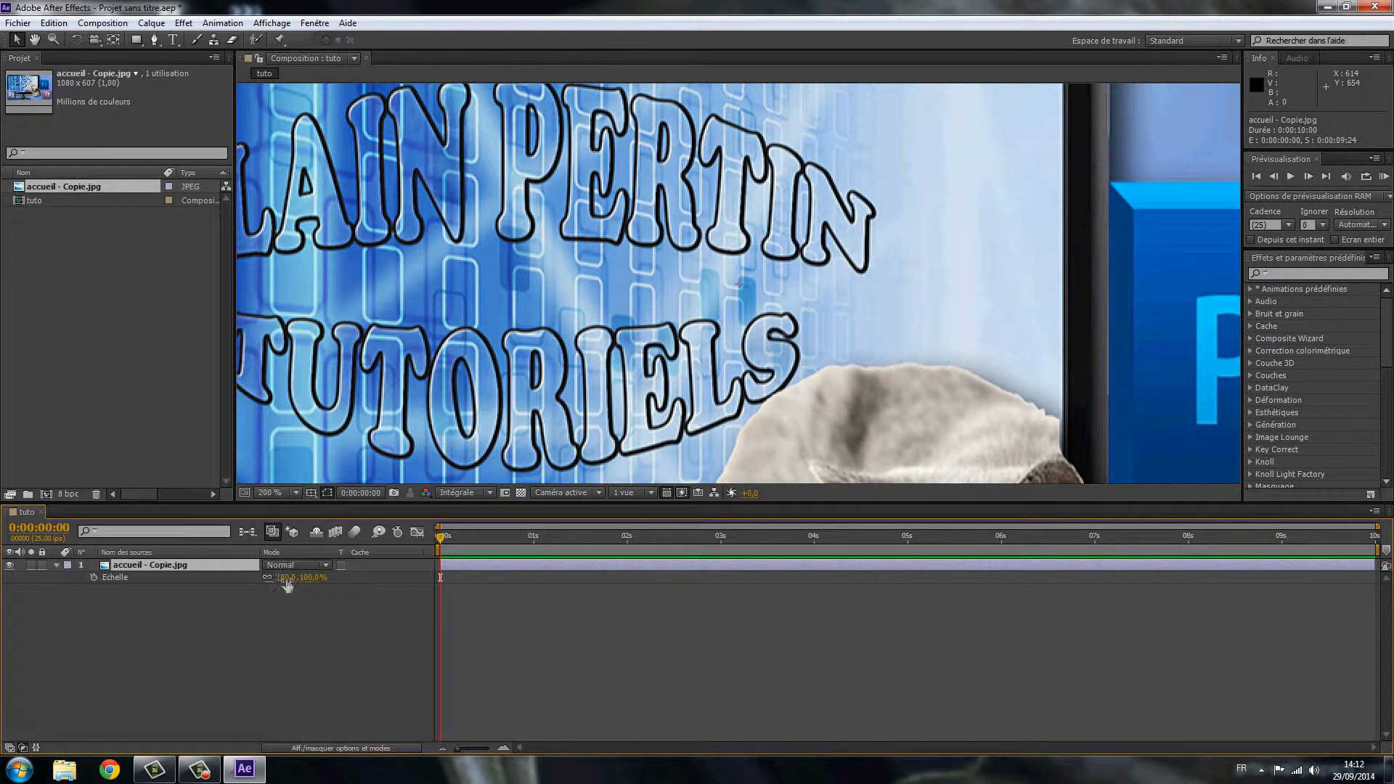
drag(288, 586, 249, 581)
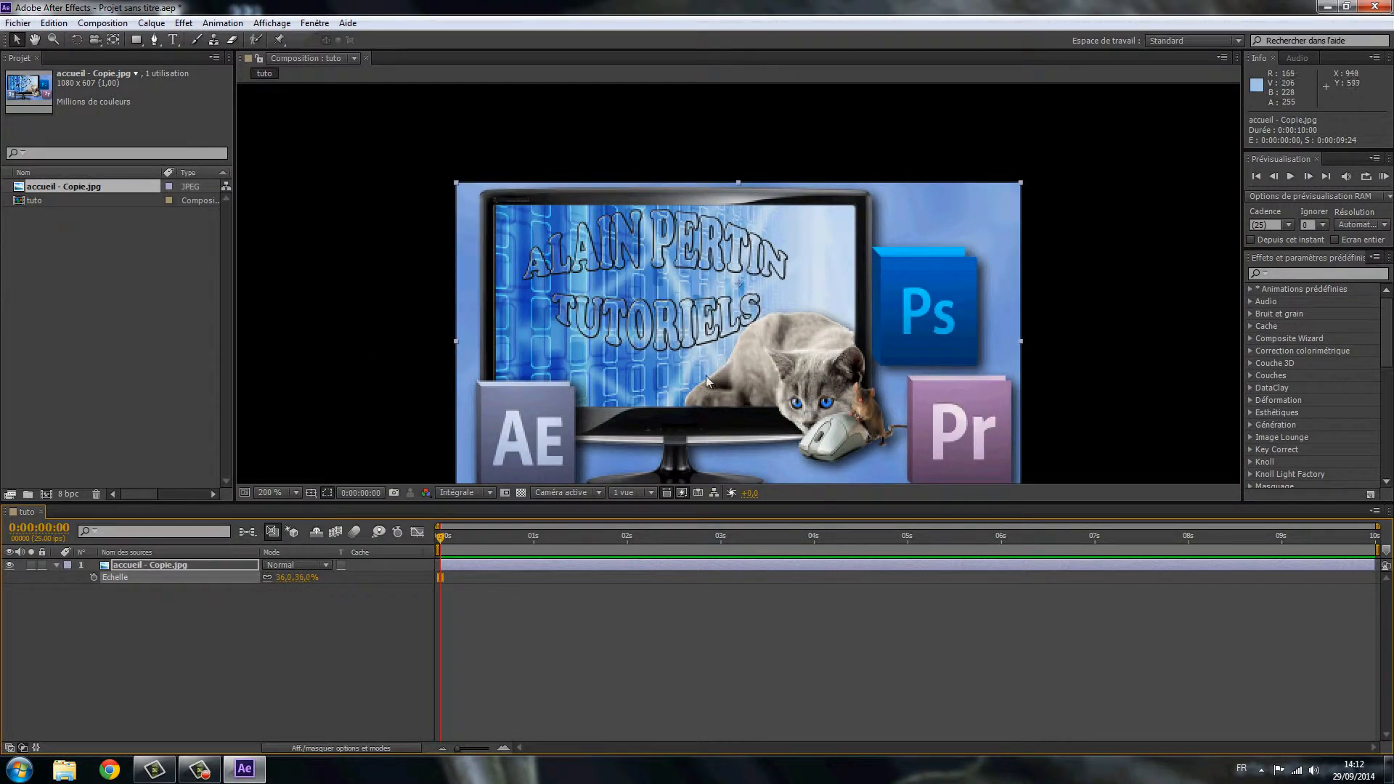
Unlink the scale proportions to resize the image to 28% width and 33% height, and undo the last value change
click(267, 578)
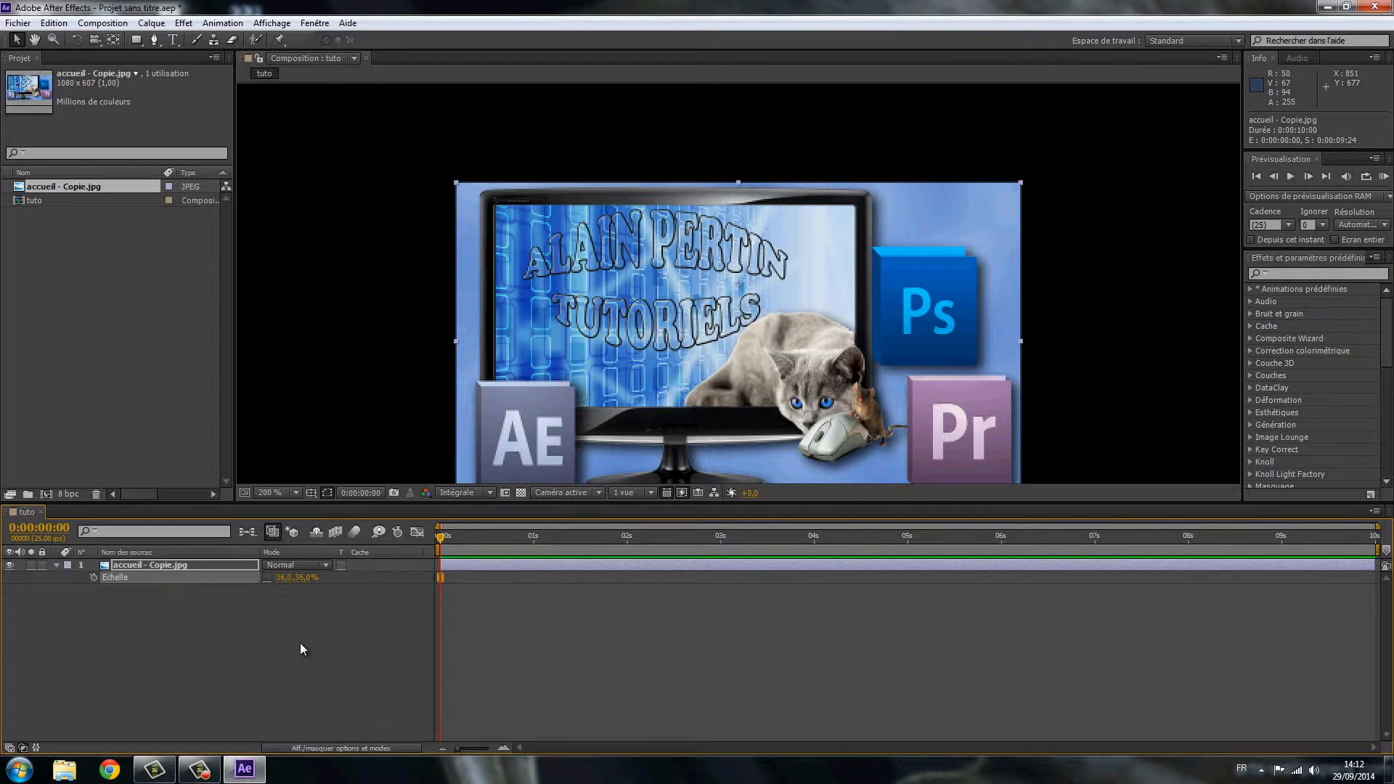
drag(308, 578, 271, 577)
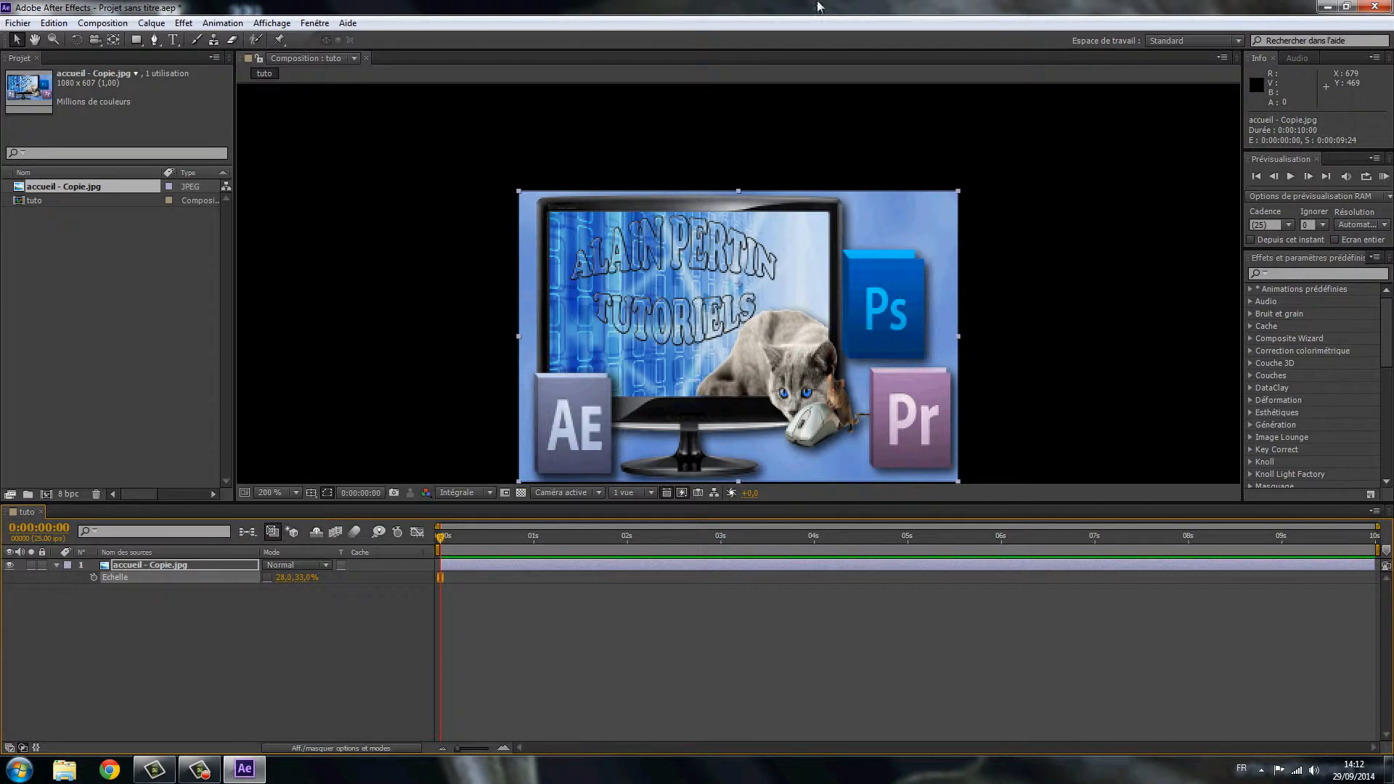
click(54, 23)
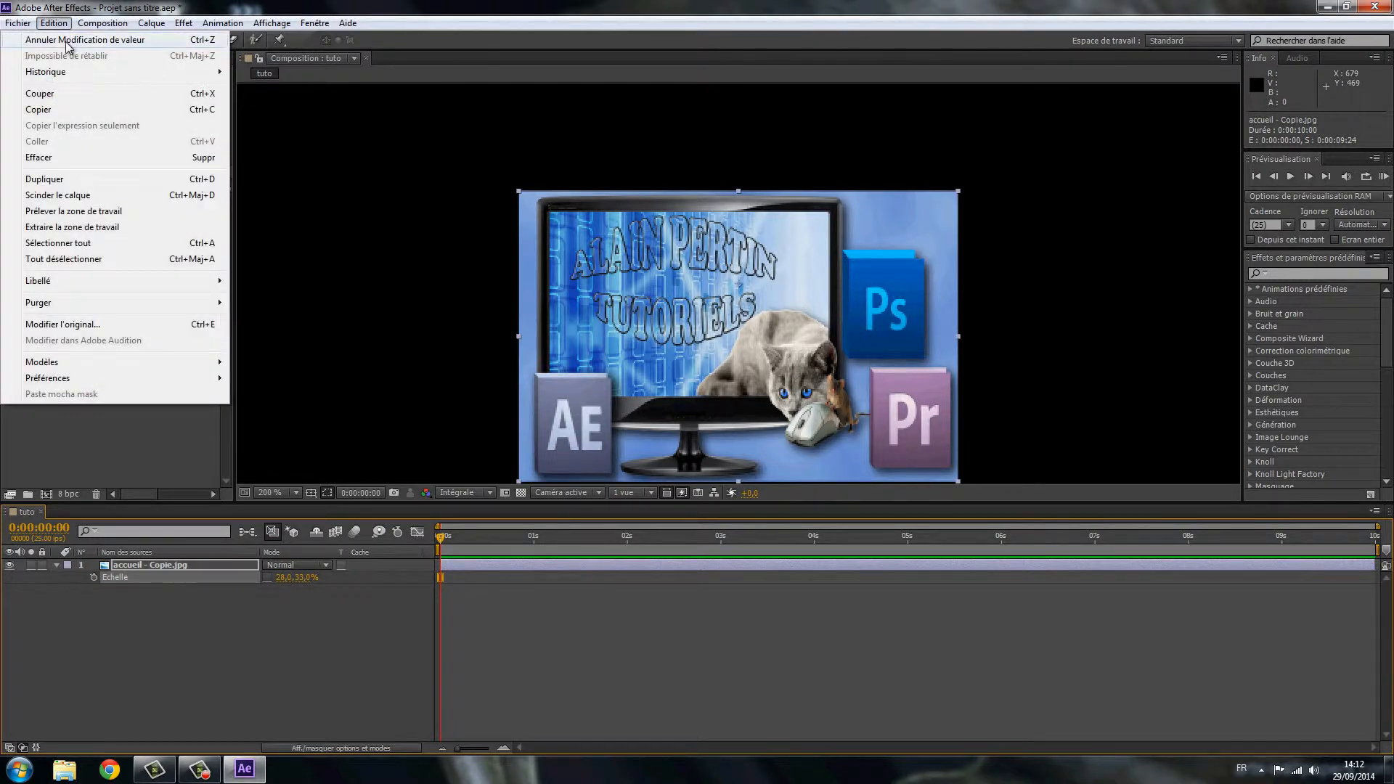
click(66, 41)
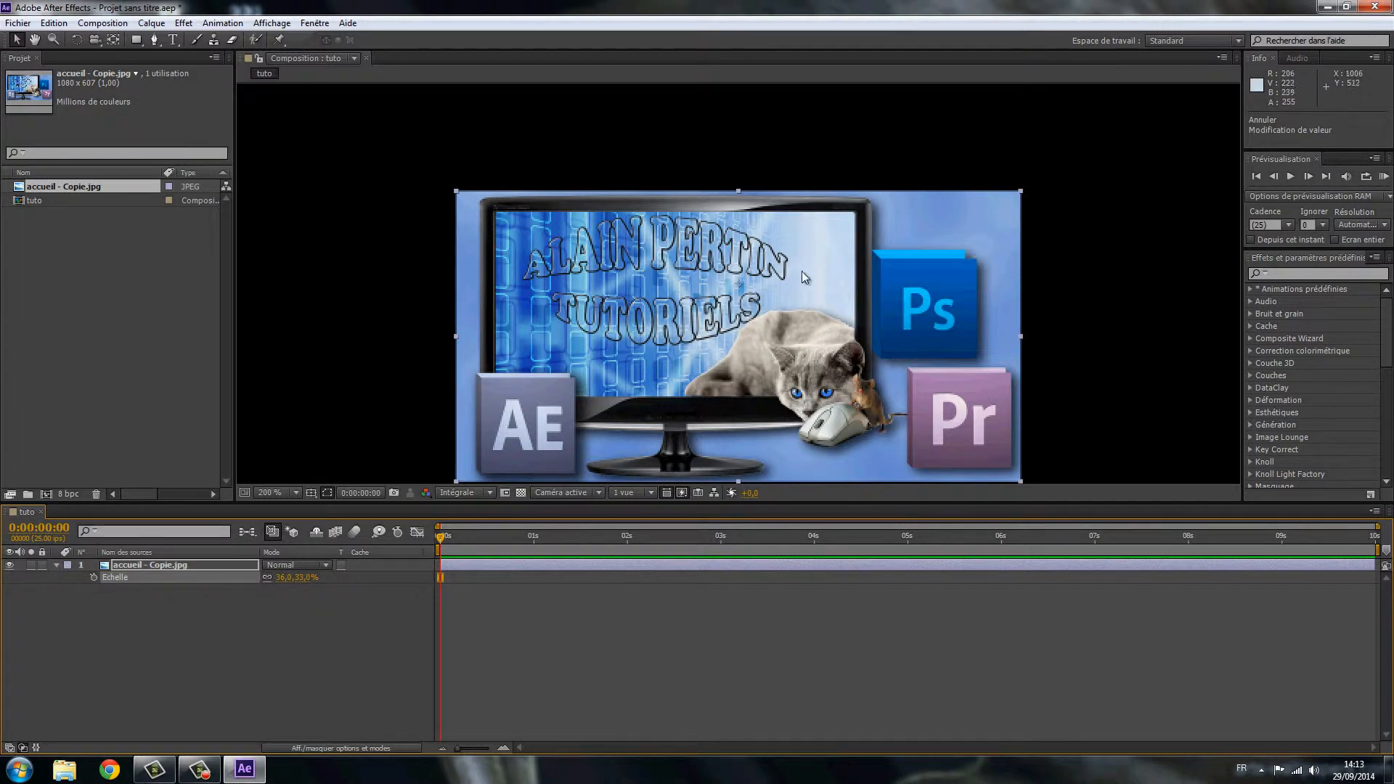
Move the image up in the composition to position 956, 490 and collapse its layer properties
drag(776, 314, 770, 243)
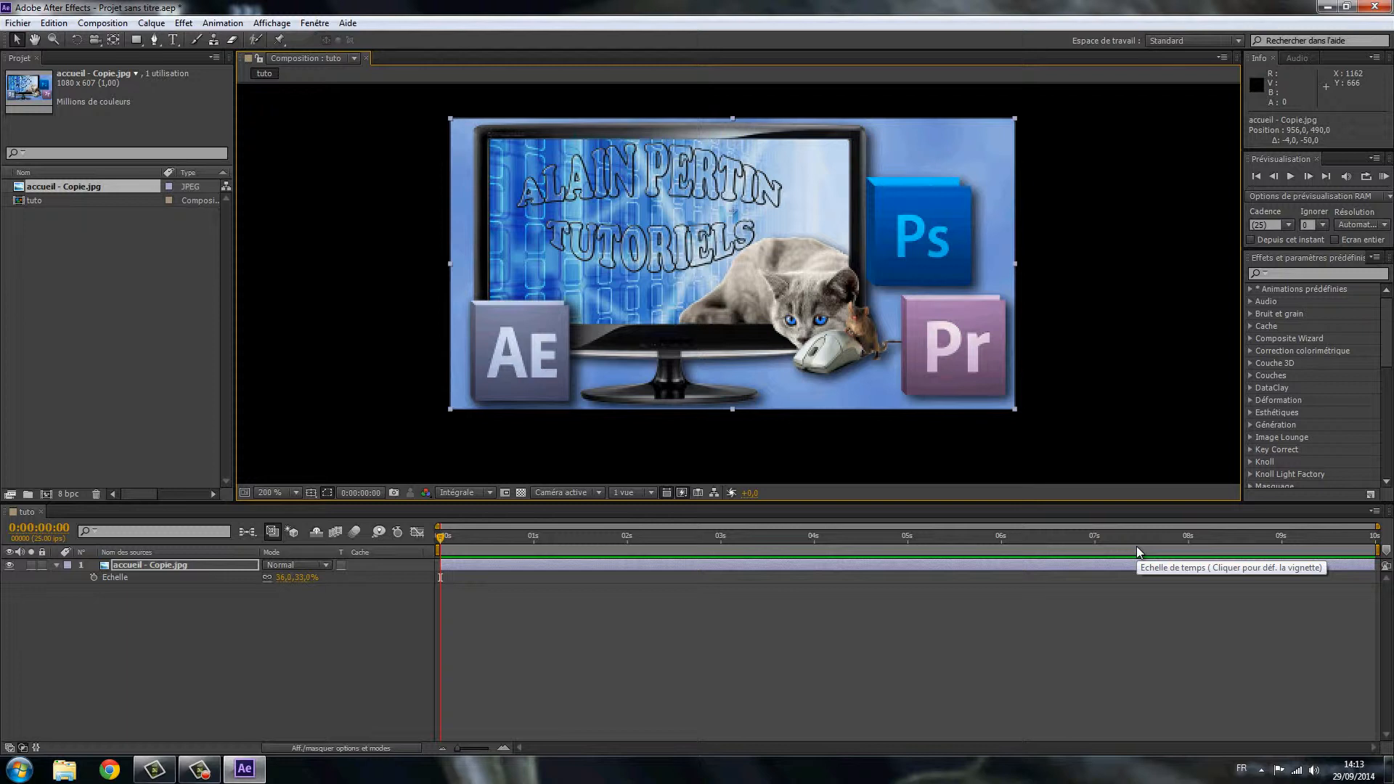
click(679, 447)
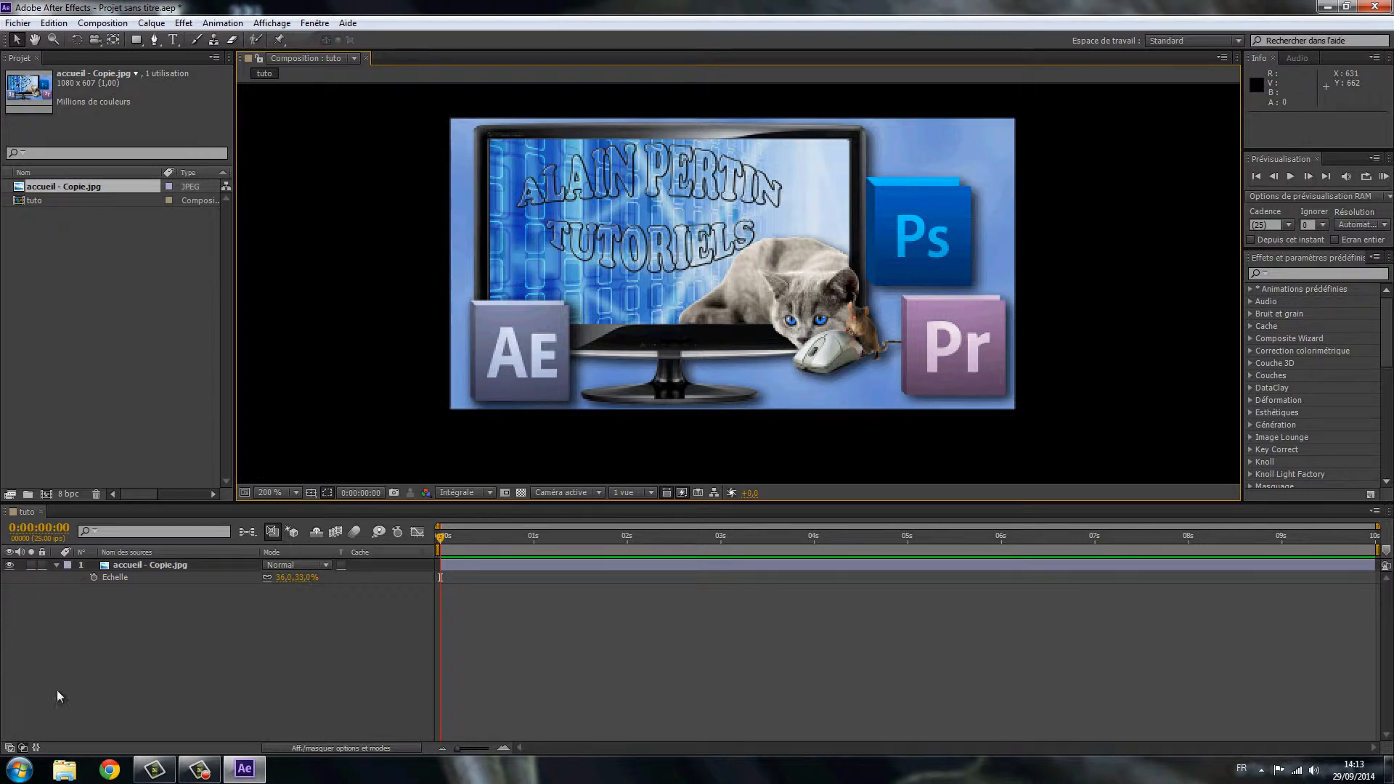
click(57, 566)
click(125, 568)
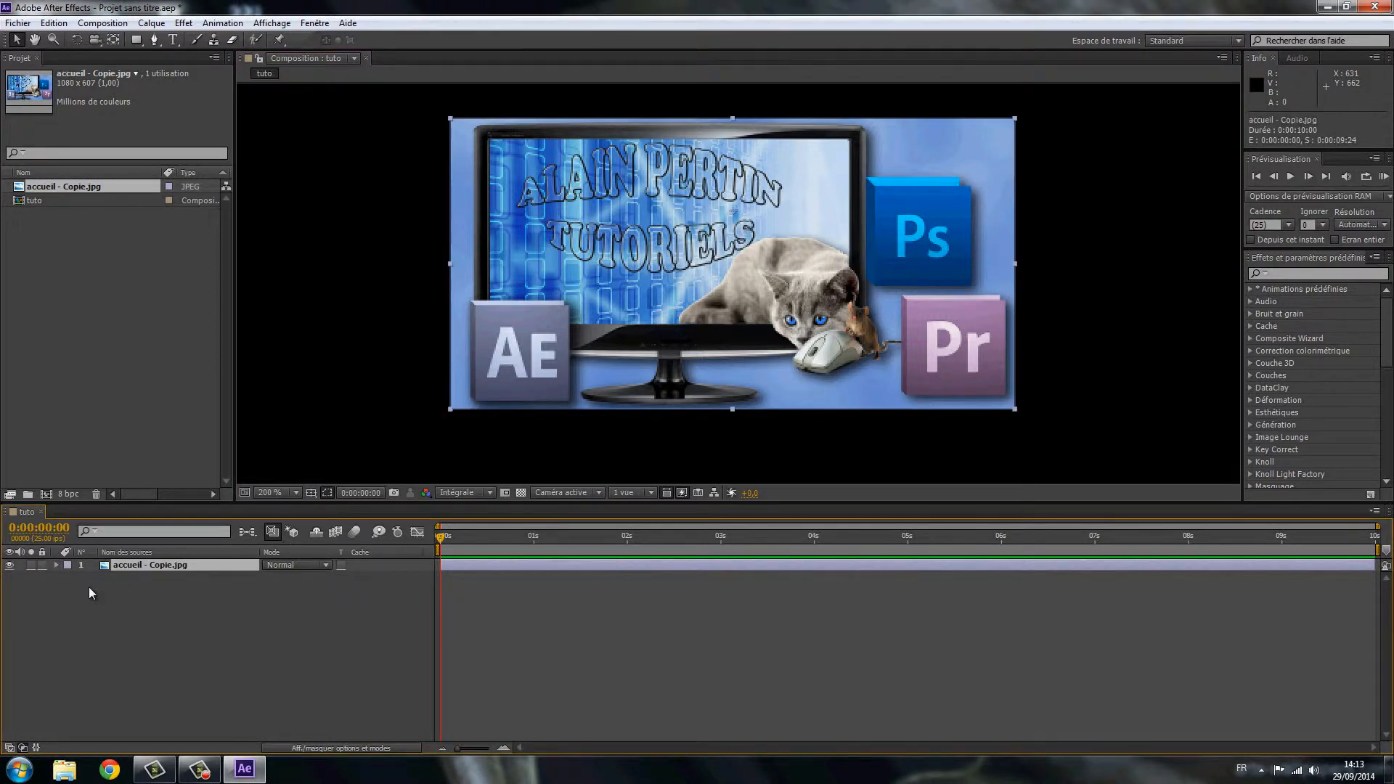
Expand the image layer's transform properties, try small rotations of the image and reset the rotation to 0°
click(56, 565)
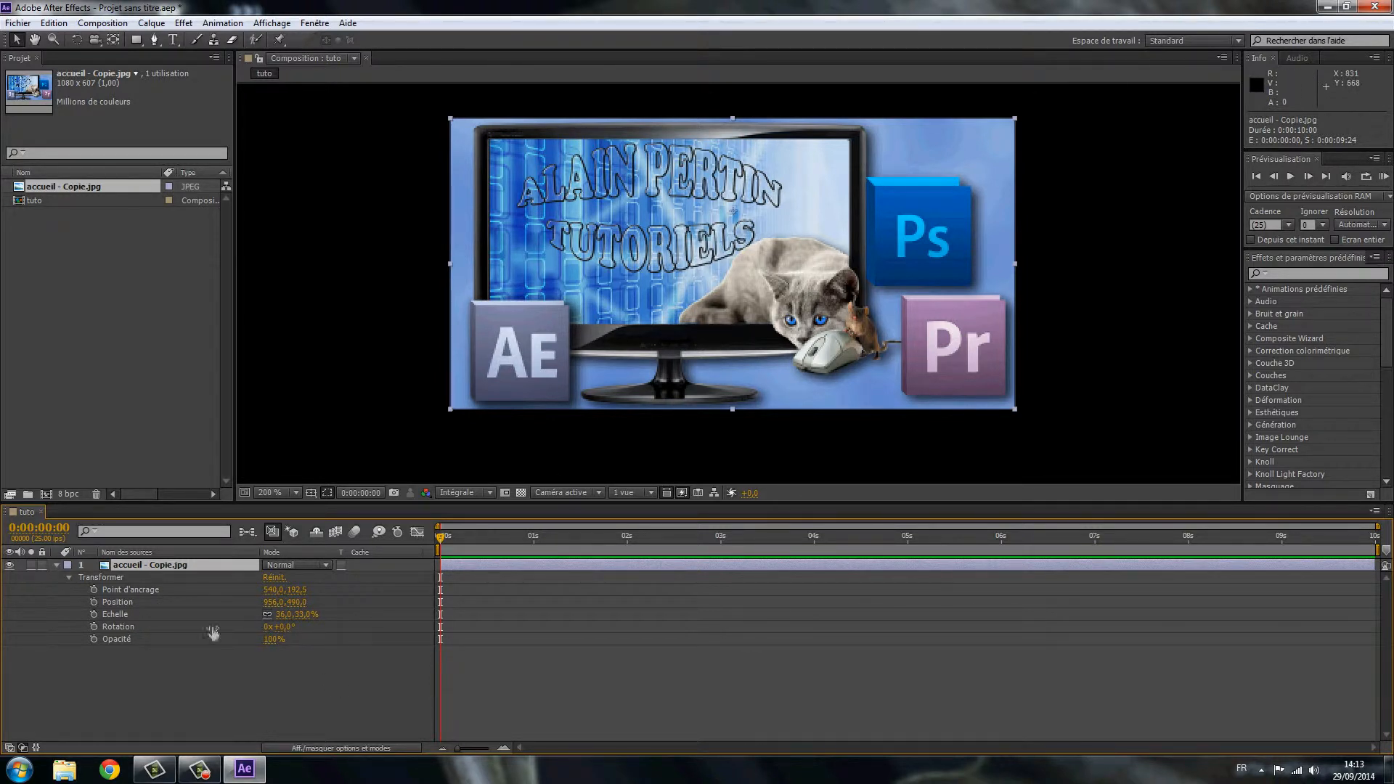
mouse_move(279, 627)
mouse_down()
mouse_move(247, 628)
mouse_move(307, 620)
mouse_move(232, 625)
mouse_move(276, 623)
mouse_up()
drag(277, 623, 273, 619)
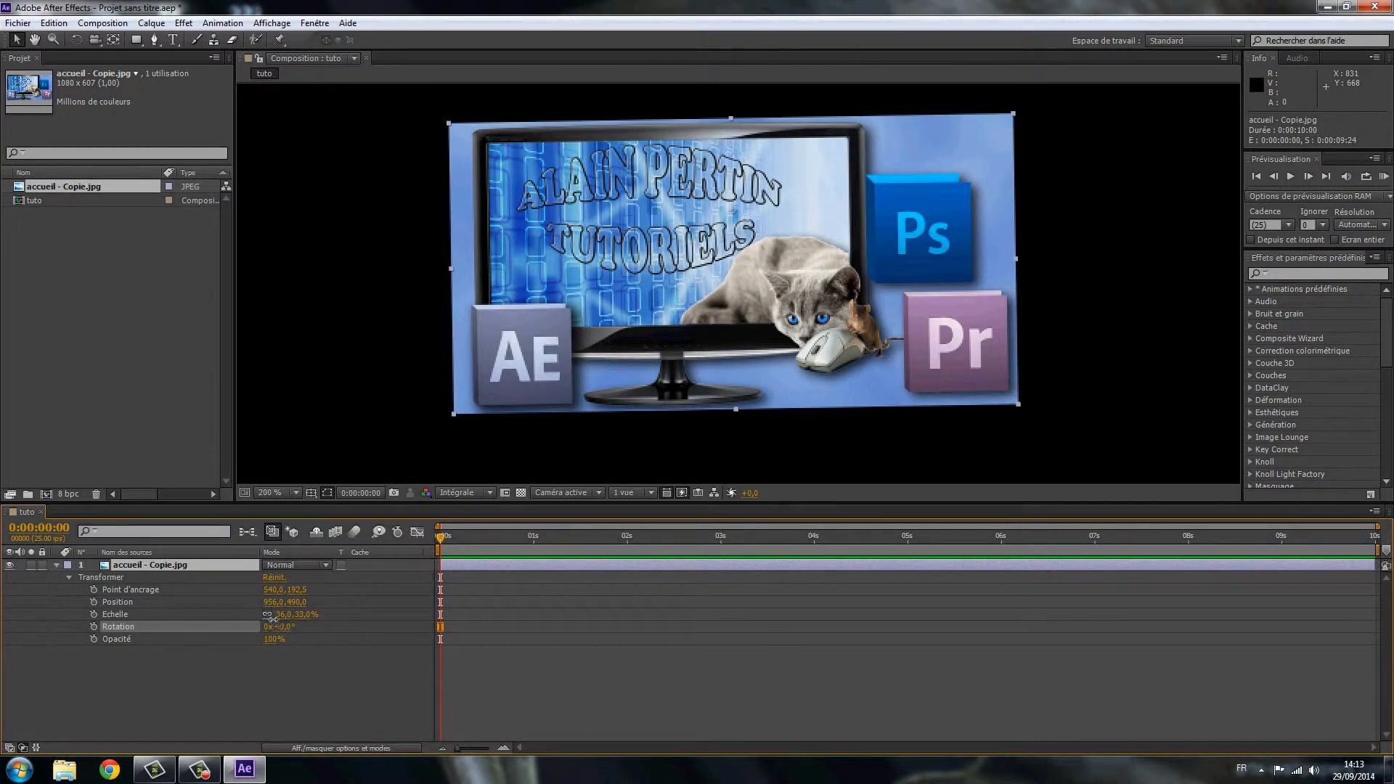
drag(272, 619, 269, 617)
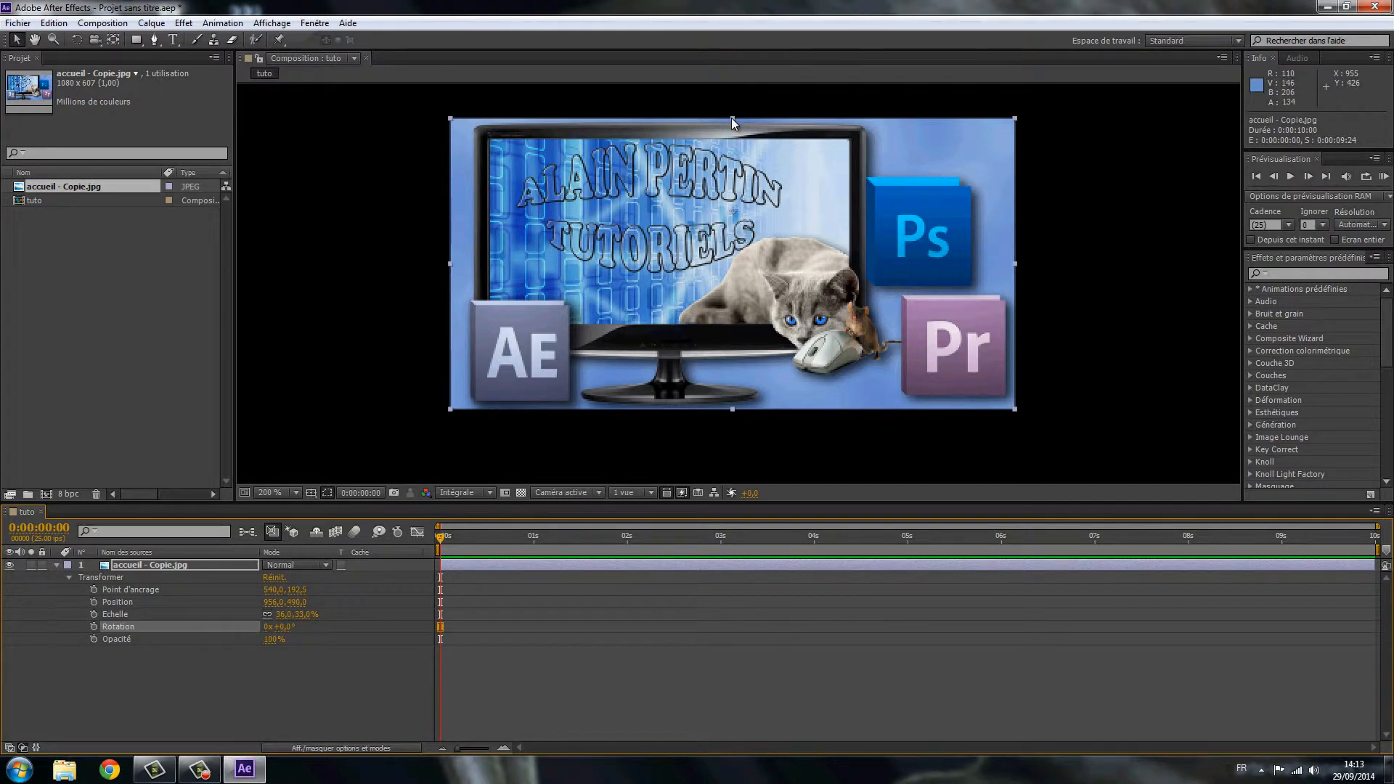
mouse_move(279, 628)
mouse_down()
mouse_move(293, 628)
mouse_move(280, 630)
mouse_up()
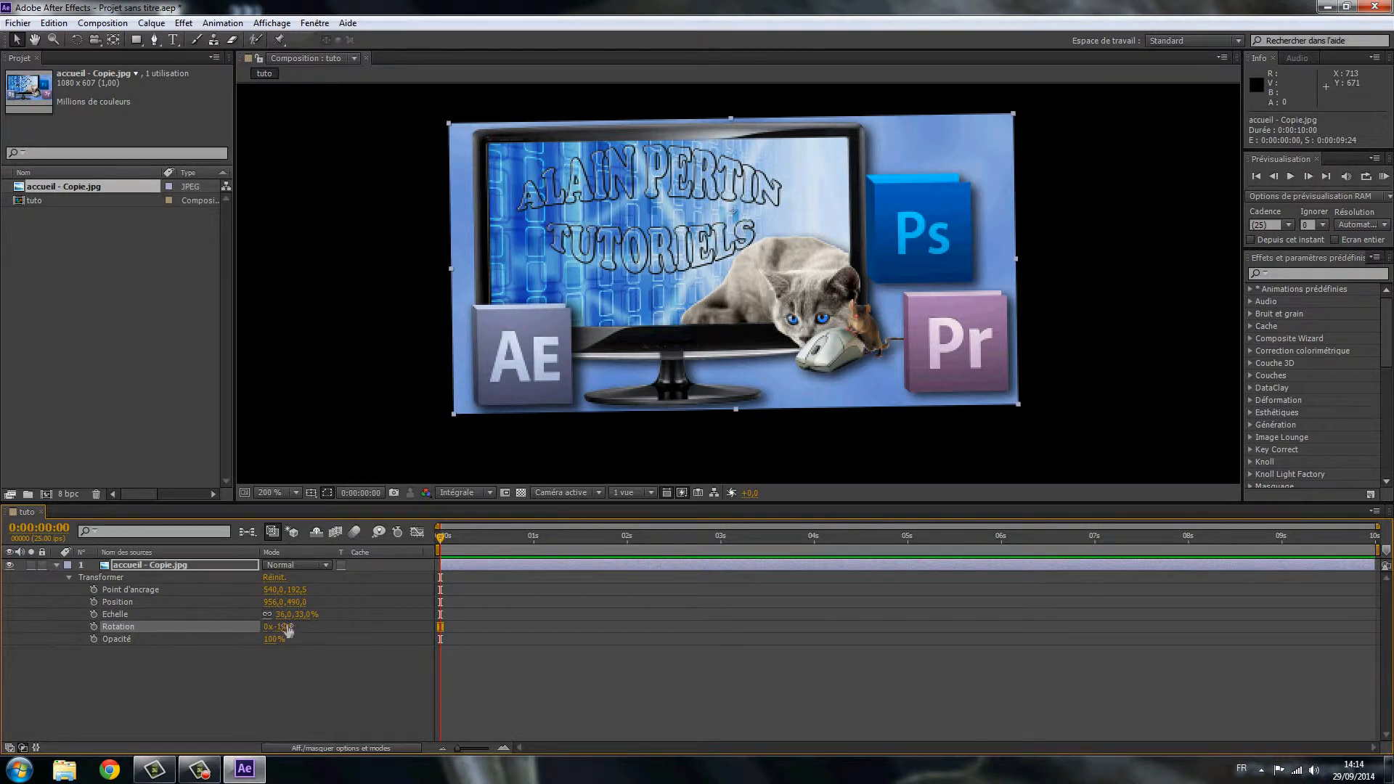
click(285, 628)
text(0)
key(Return)
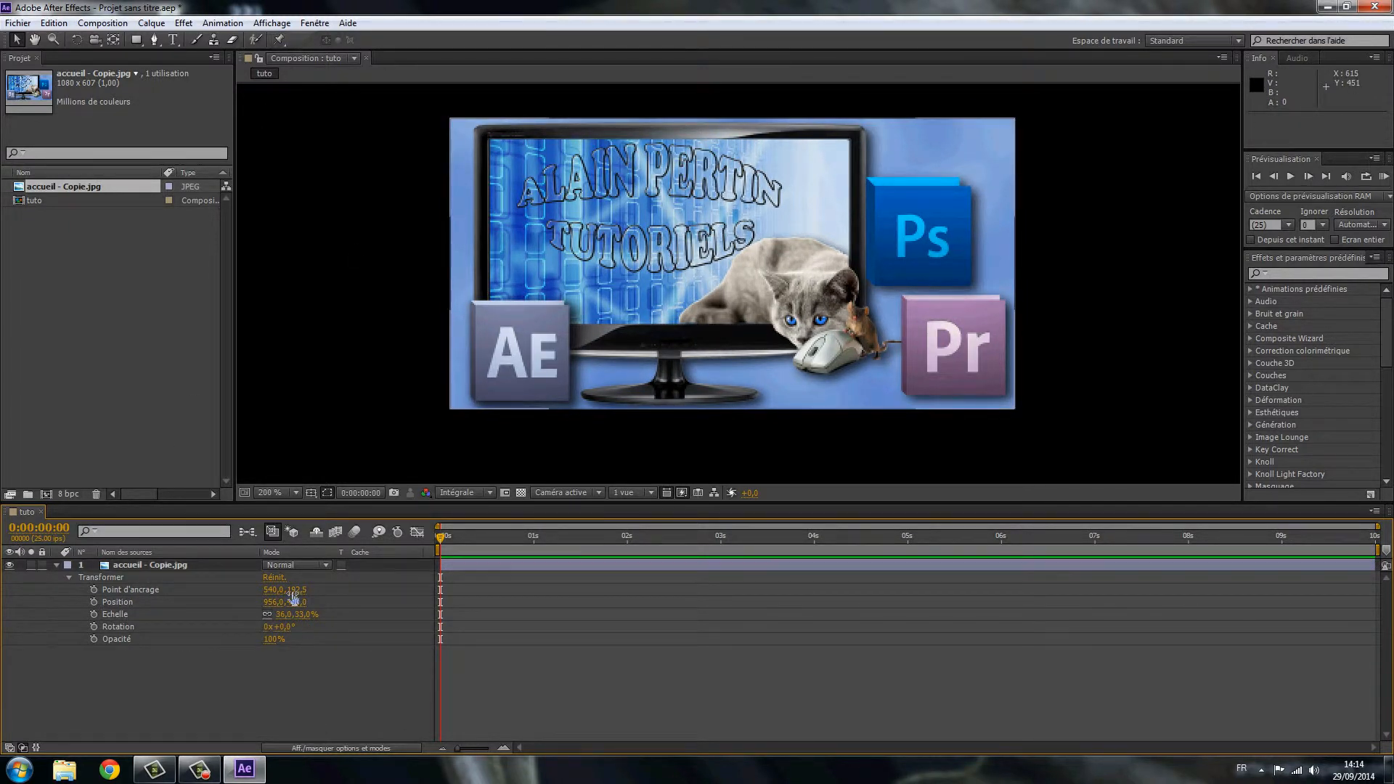
Try an anchor point of 540, 274.5 with the image moved down to position 957.5, 530, and undo both changes
drag(294, 590, 373, 568)
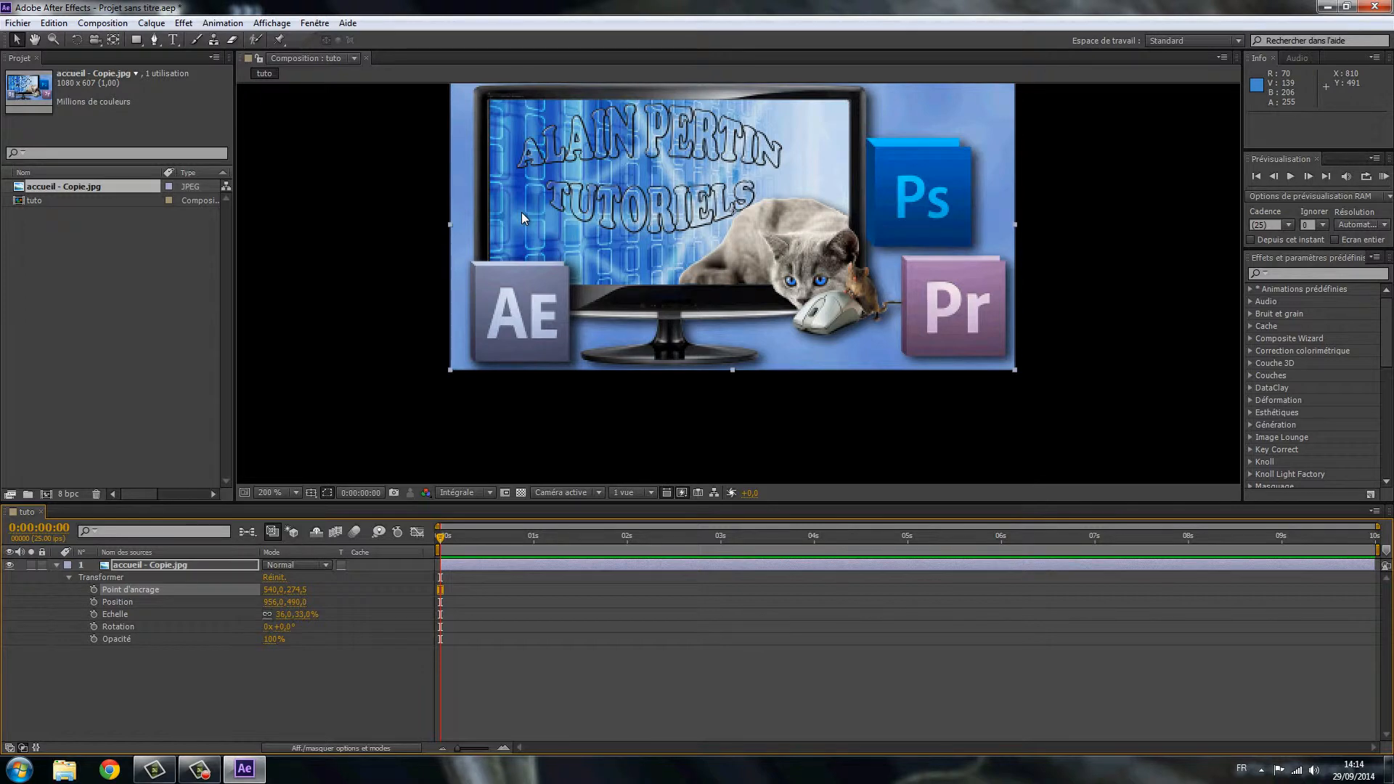
drag(521, 212, 524, 270)
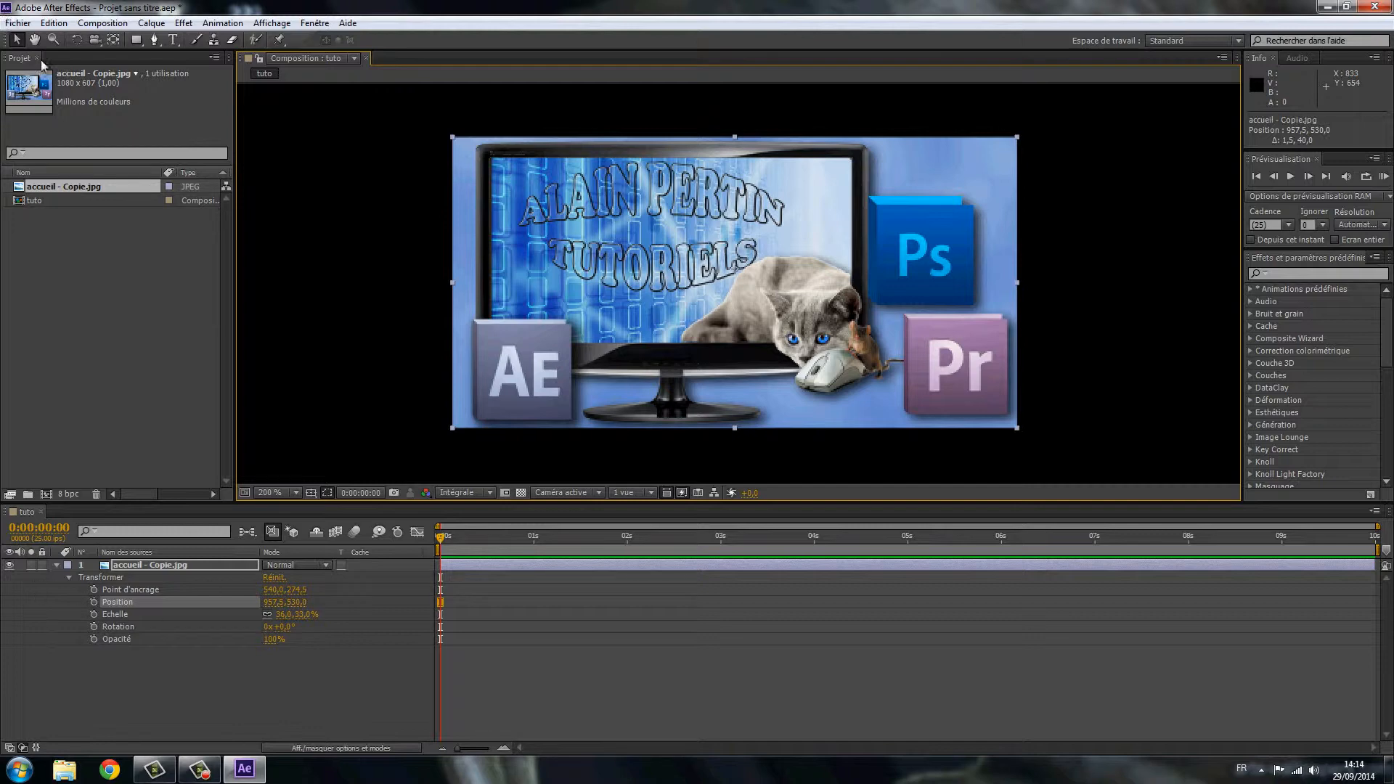
click(55, 24)
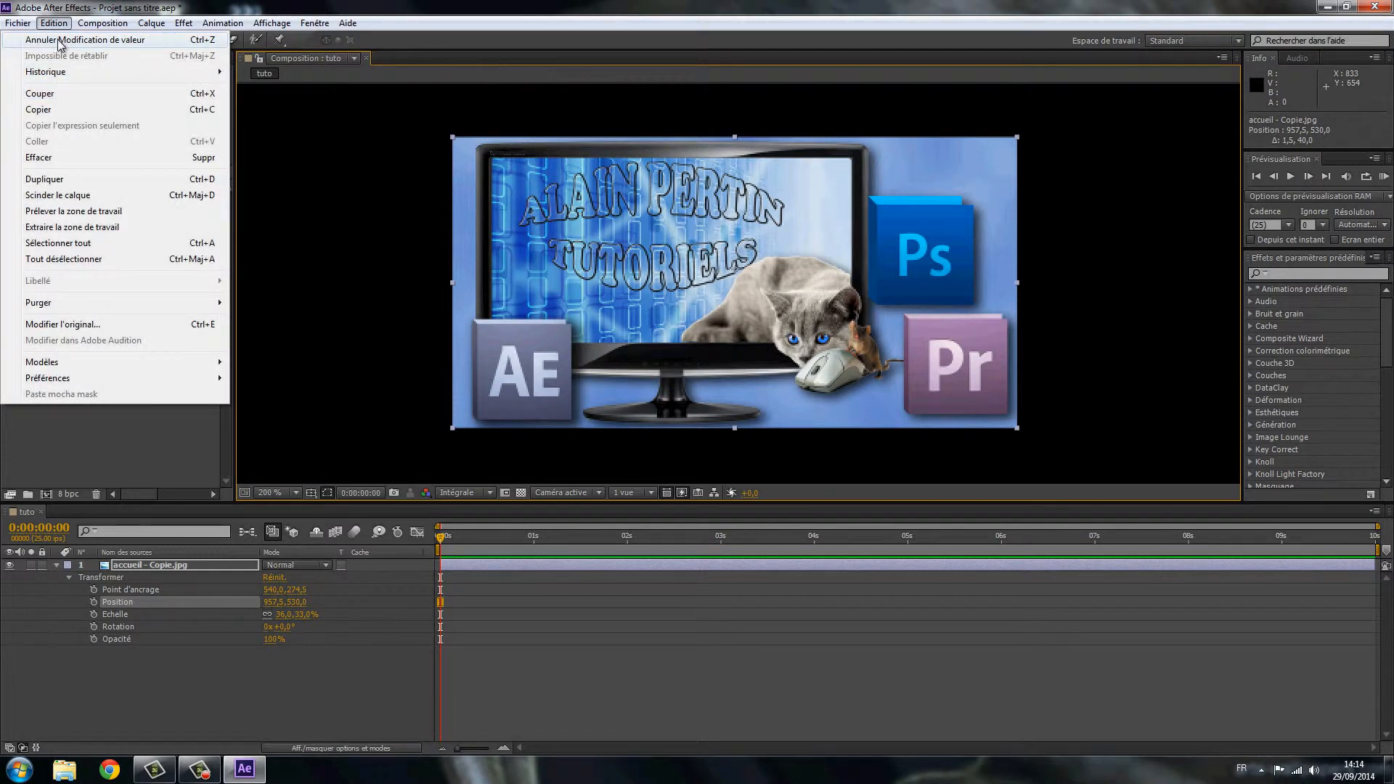
click(61, 41)
click(55, 24)
click(62, 41)
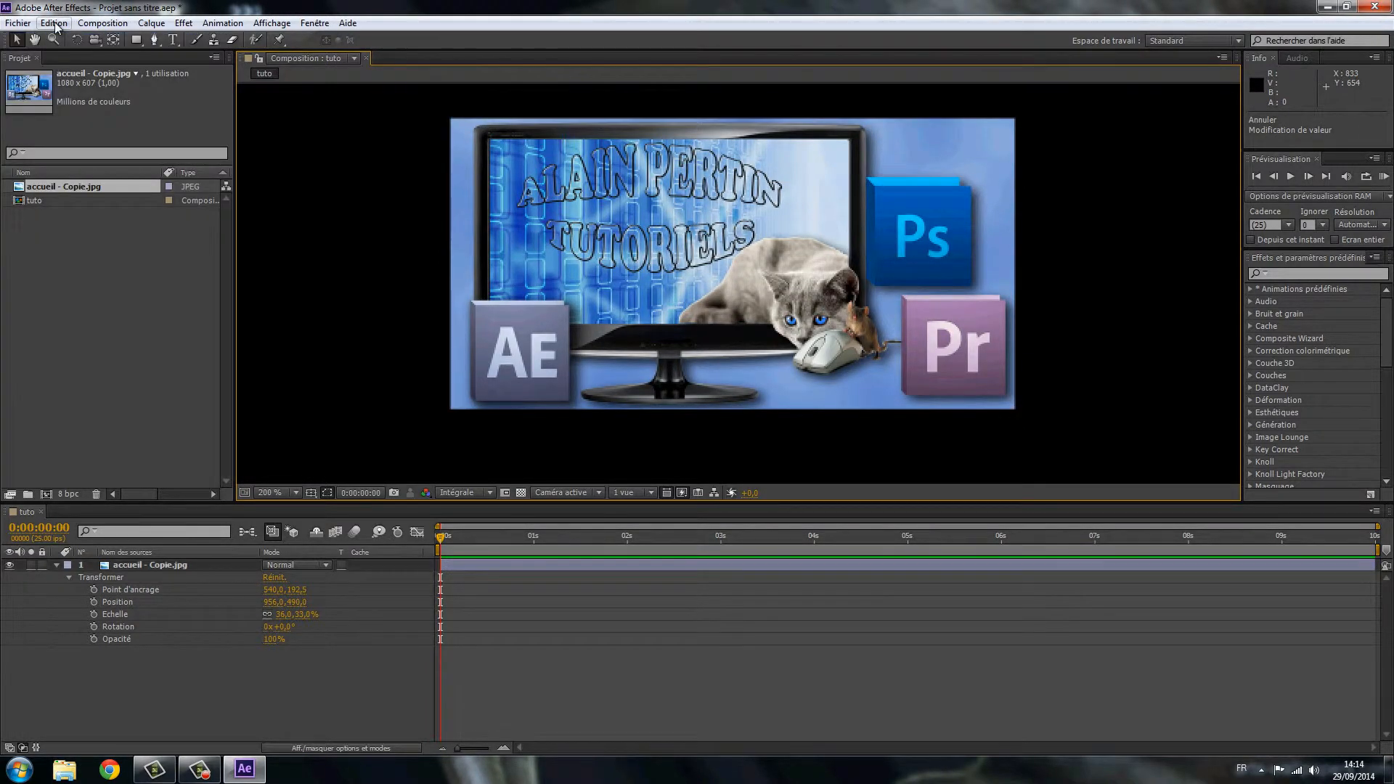
Move the image's anchor point to its centre at about 521.9, 300.1 with the Pan Behind tool and test the rotation around it
click(125, 590)
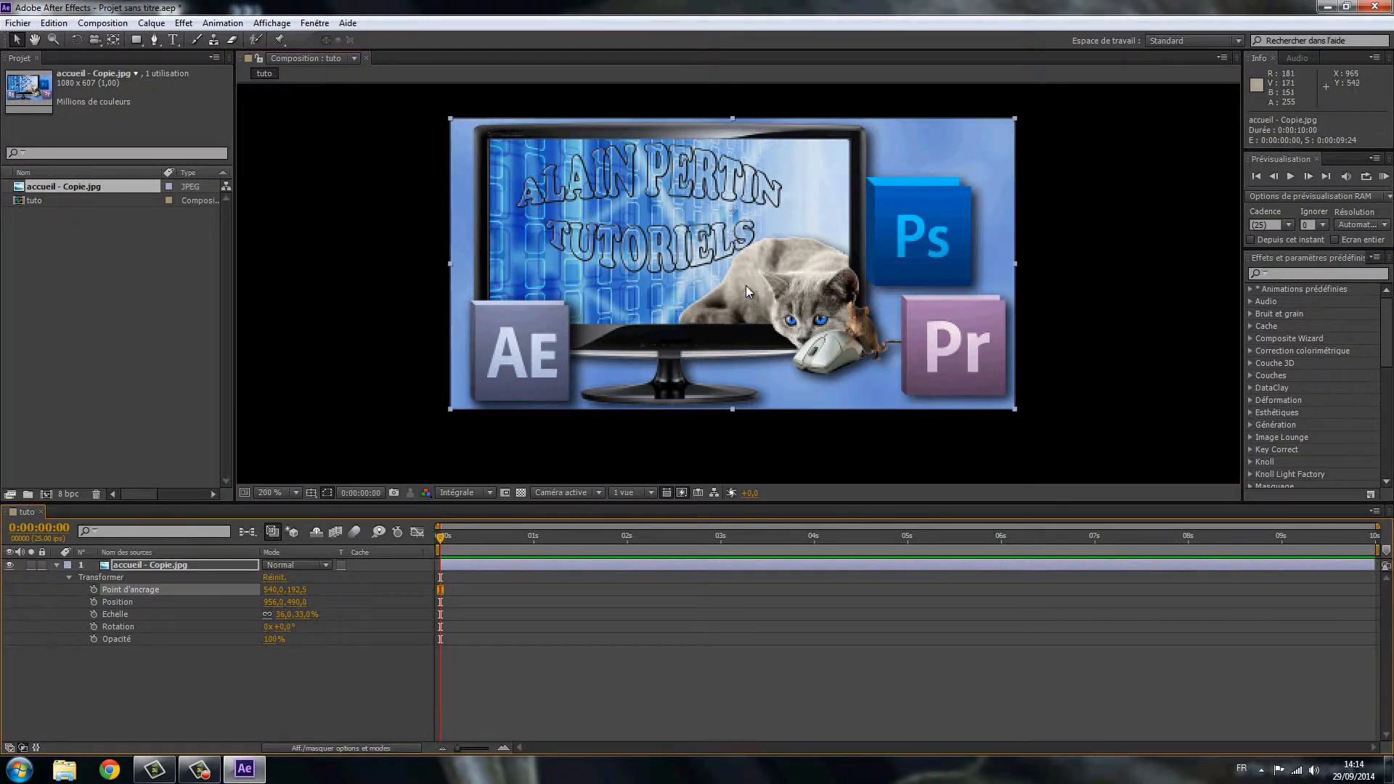
click(114, 43)
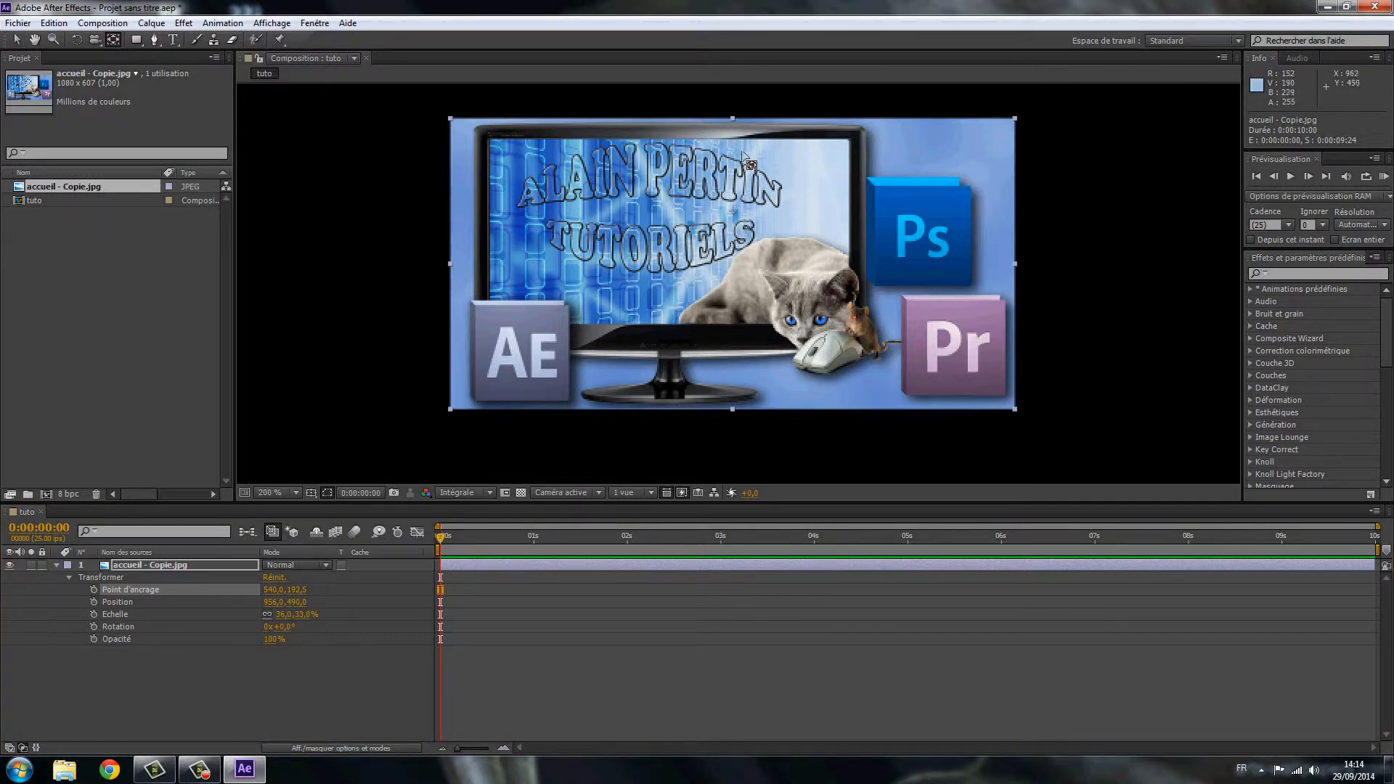
click(688, 166)
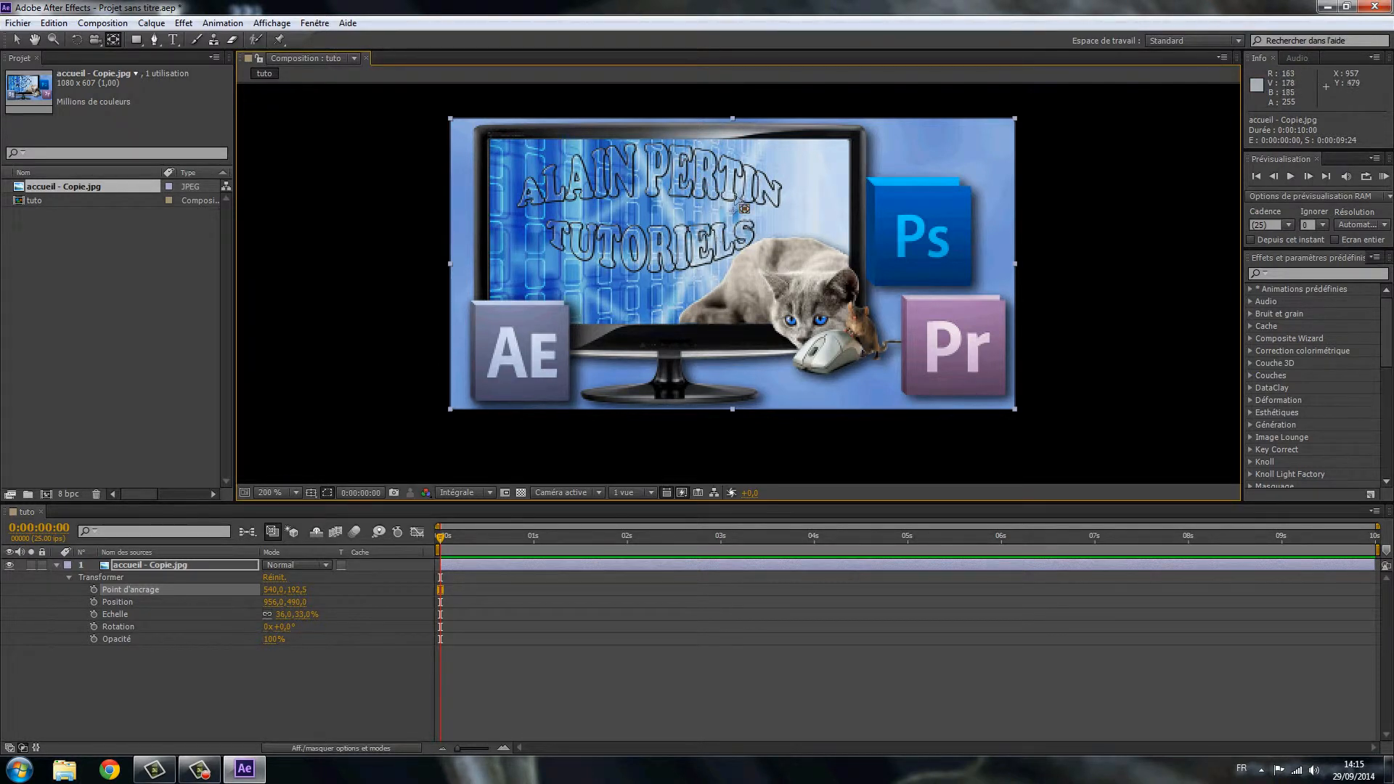
drag(738, 221, 724, 268)
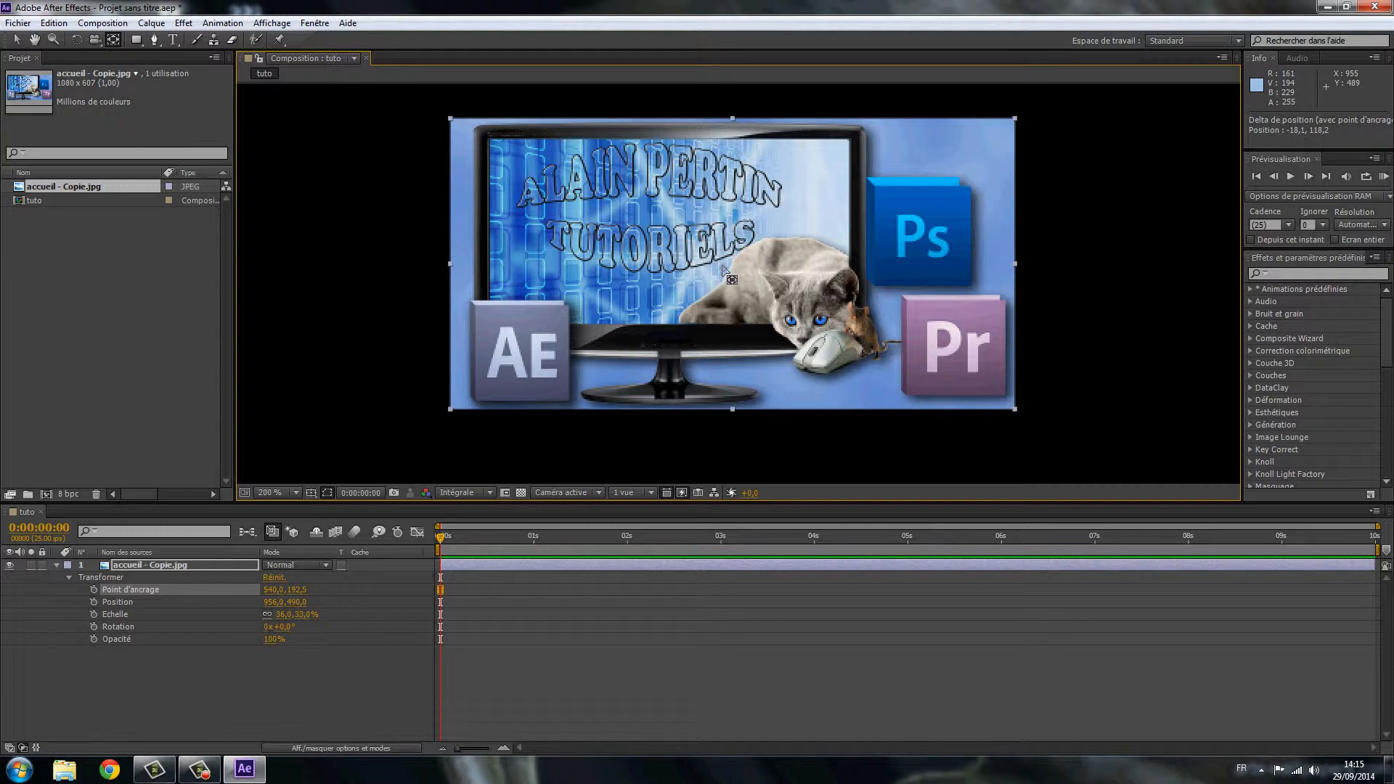
drag(723, 265, 721, 260)
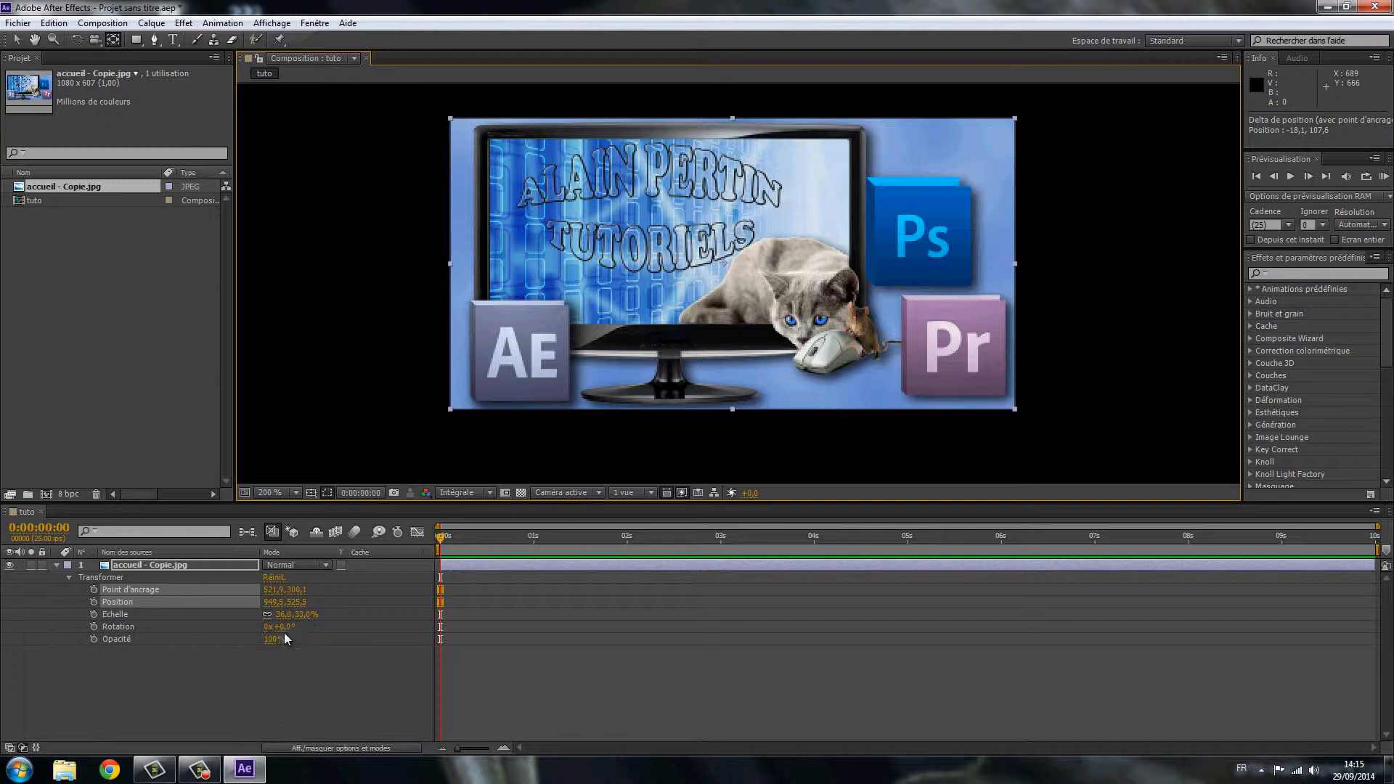
mouse_move(282, 629)
mouse_down()
mouse_move(270, 629)
mouse_move(305, 629)
mouse_move(266, 631)
mouse_move(286, 630)
mouse_up()
click(321, 163)
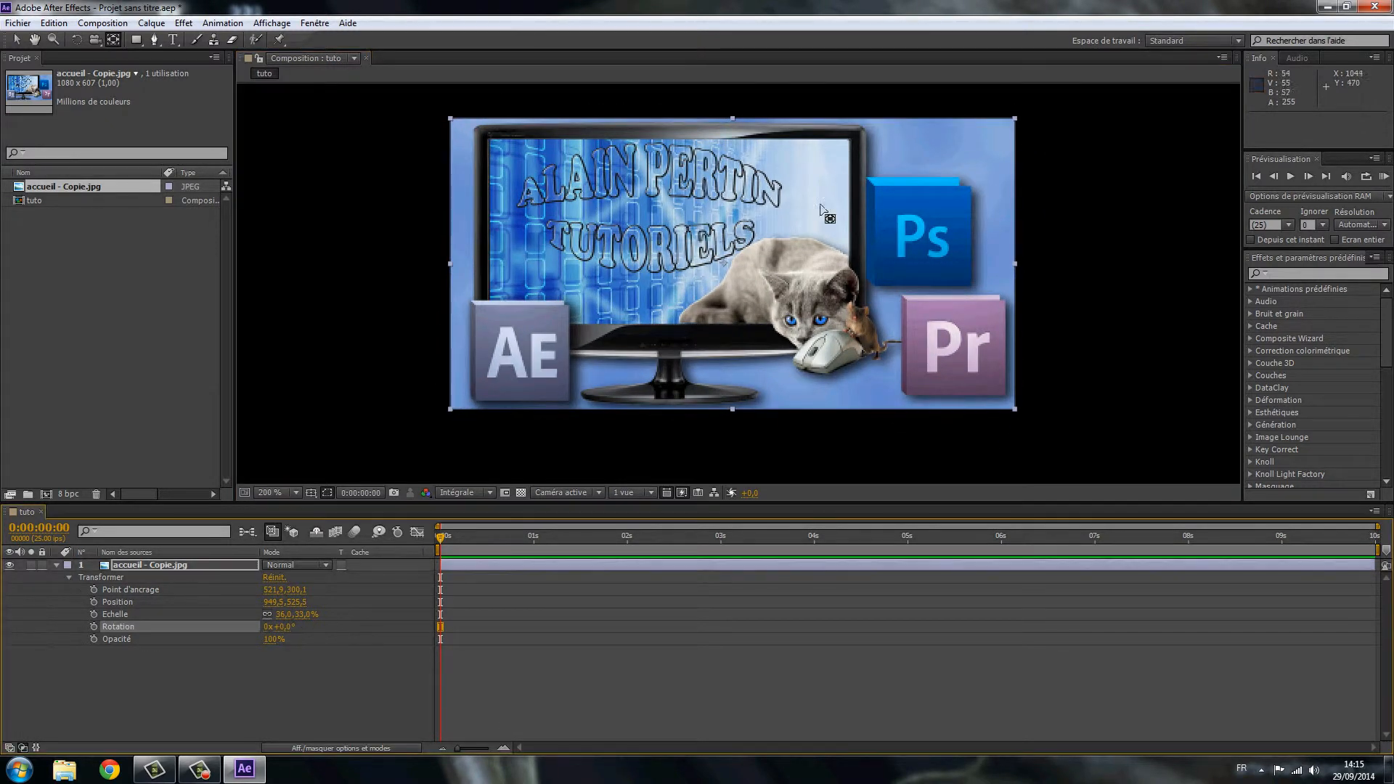
Move the anchor point to the middle of the image's left edge, about -0.3, 301.6, and test rotating around it
drag(724, 263, 449, 264)
mouse_move(284, 629)
mouse_down()
mouse_move(305, 629)
mouse_move(256, 618)
mouse_move(375, 579)
mouse_move(294, 626)
mouse_move(253, 616)
mouse_move(285, 627)
mouse_move(264, 615)
mouse_up()
click(478, 577)
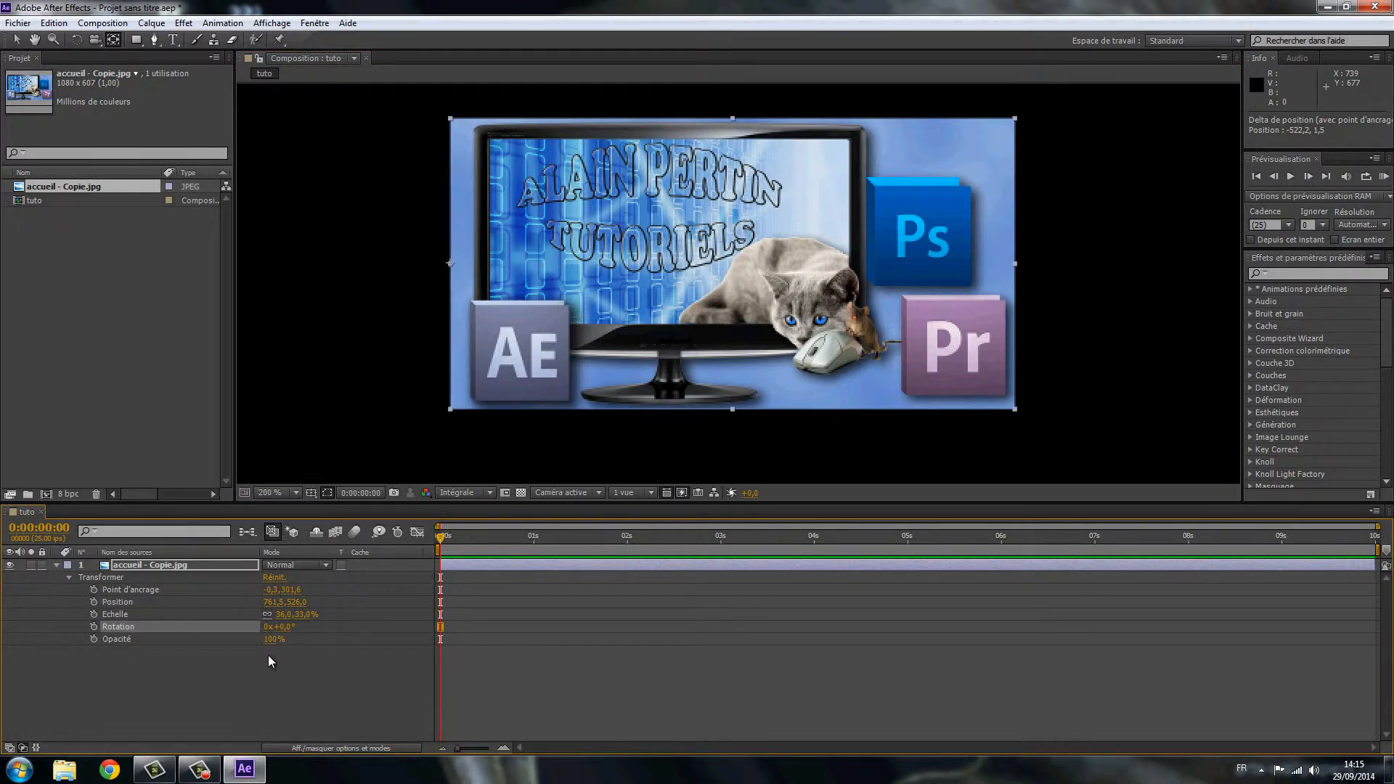
Try the image layer's opacity, leaving it at 100%, and set its position to 753.5, 533 before collapsing the layer's properties
drag(273, 647, 342, 658)
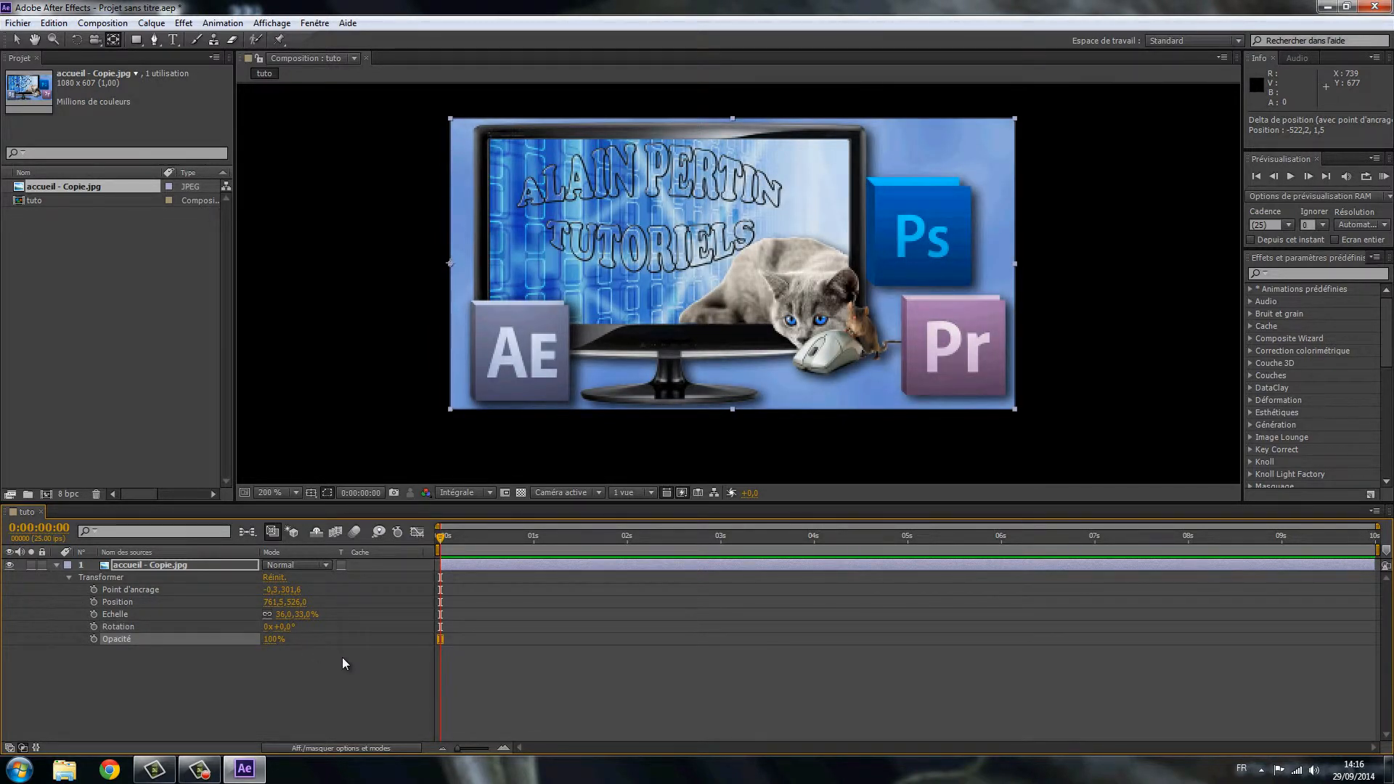
drag(297, 603, 269, 612)
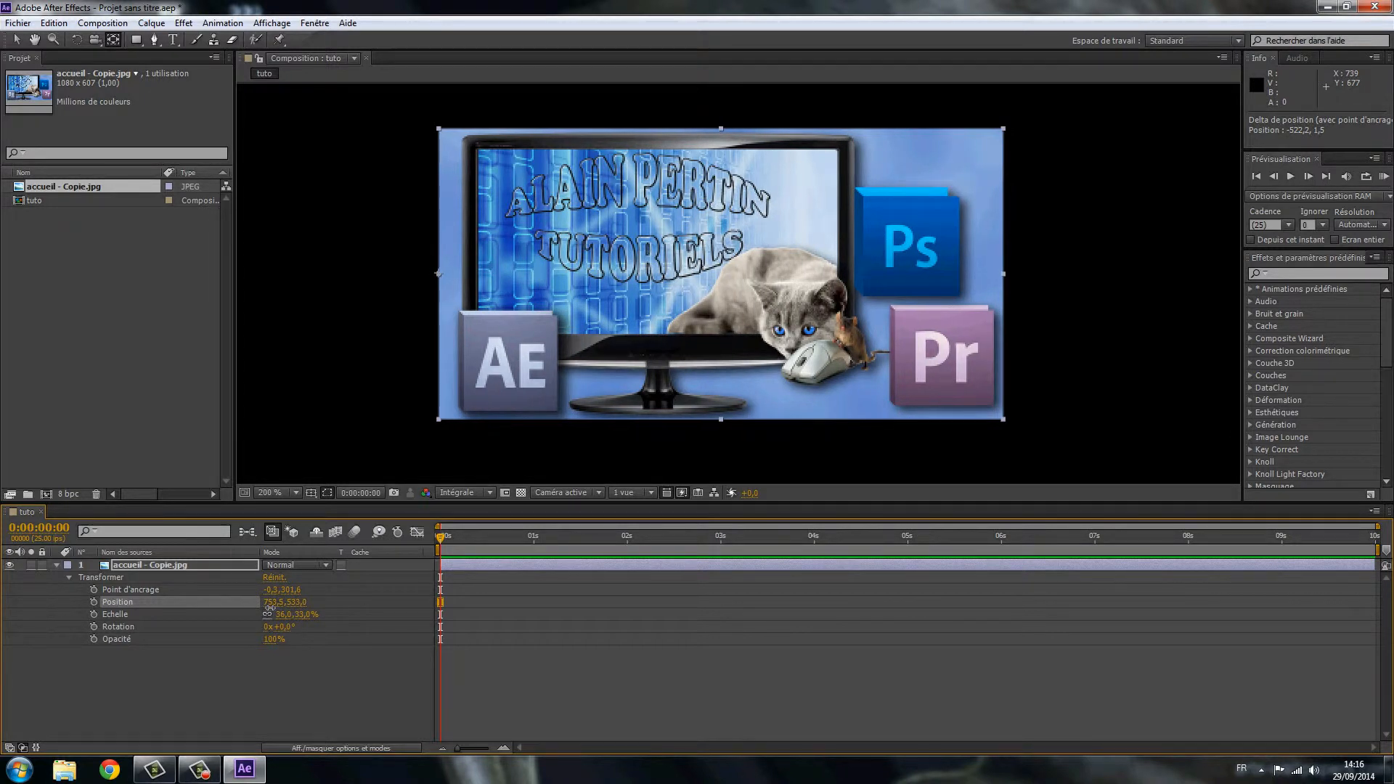
click(56, 567)
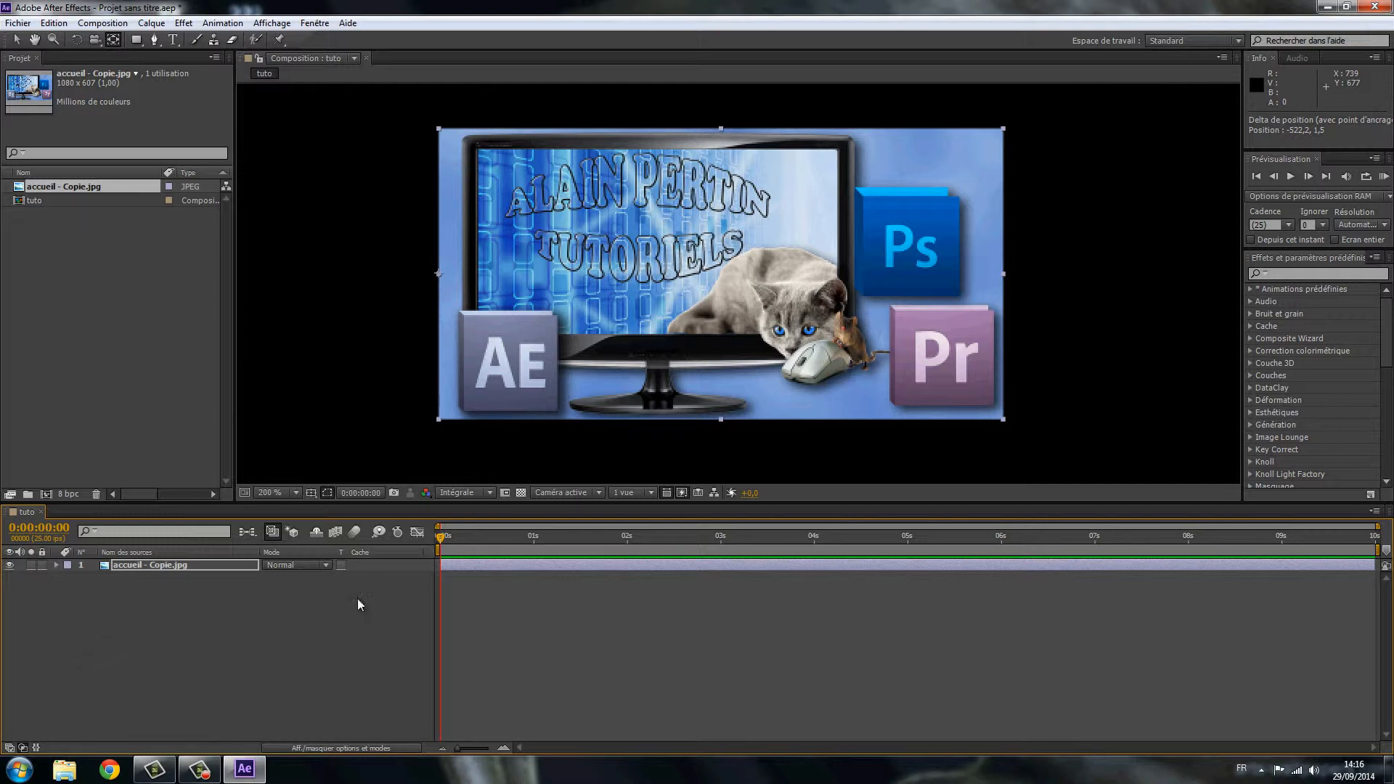
Toggle the timeline's layer switches, transfer modes and In/Out/Duration/Stretch columns, leaving only the layer switches displayed
click(22, 748)
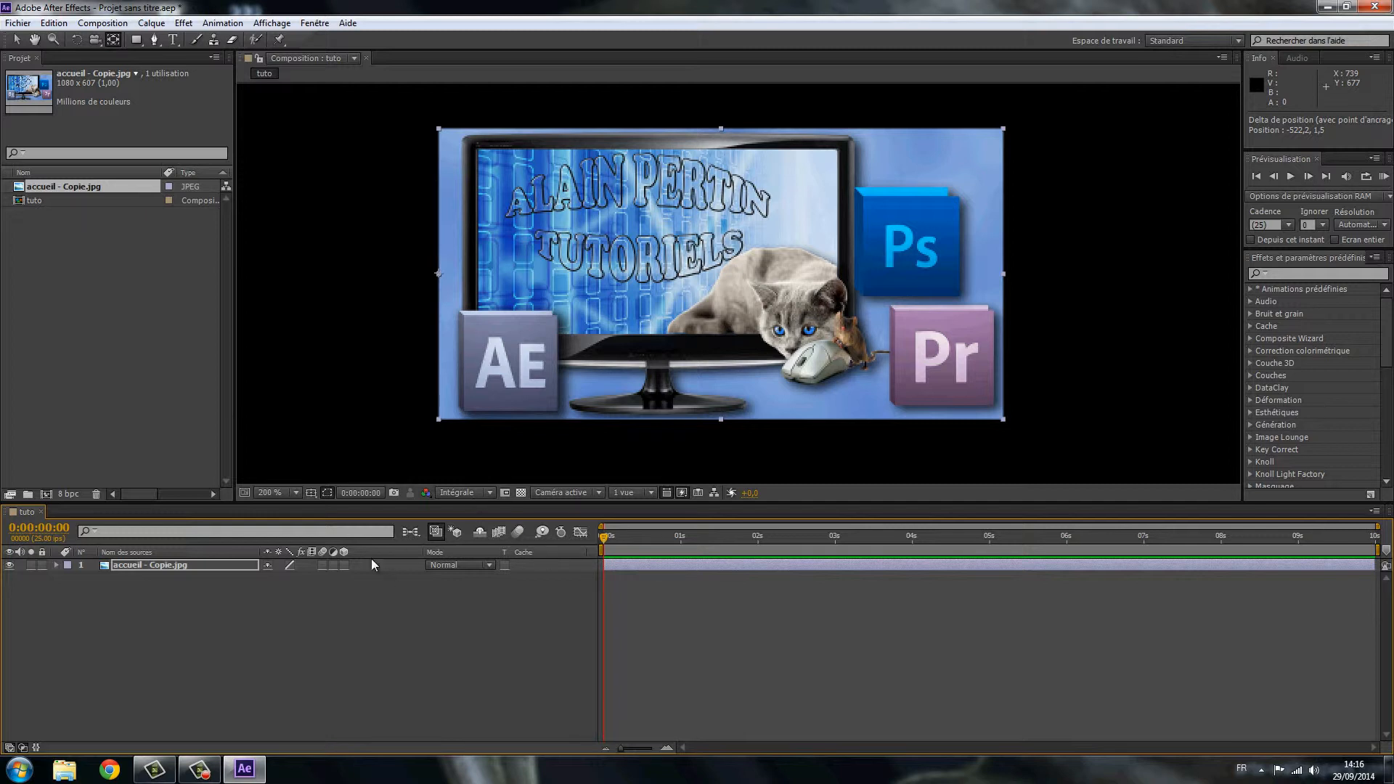
click(35, 749)
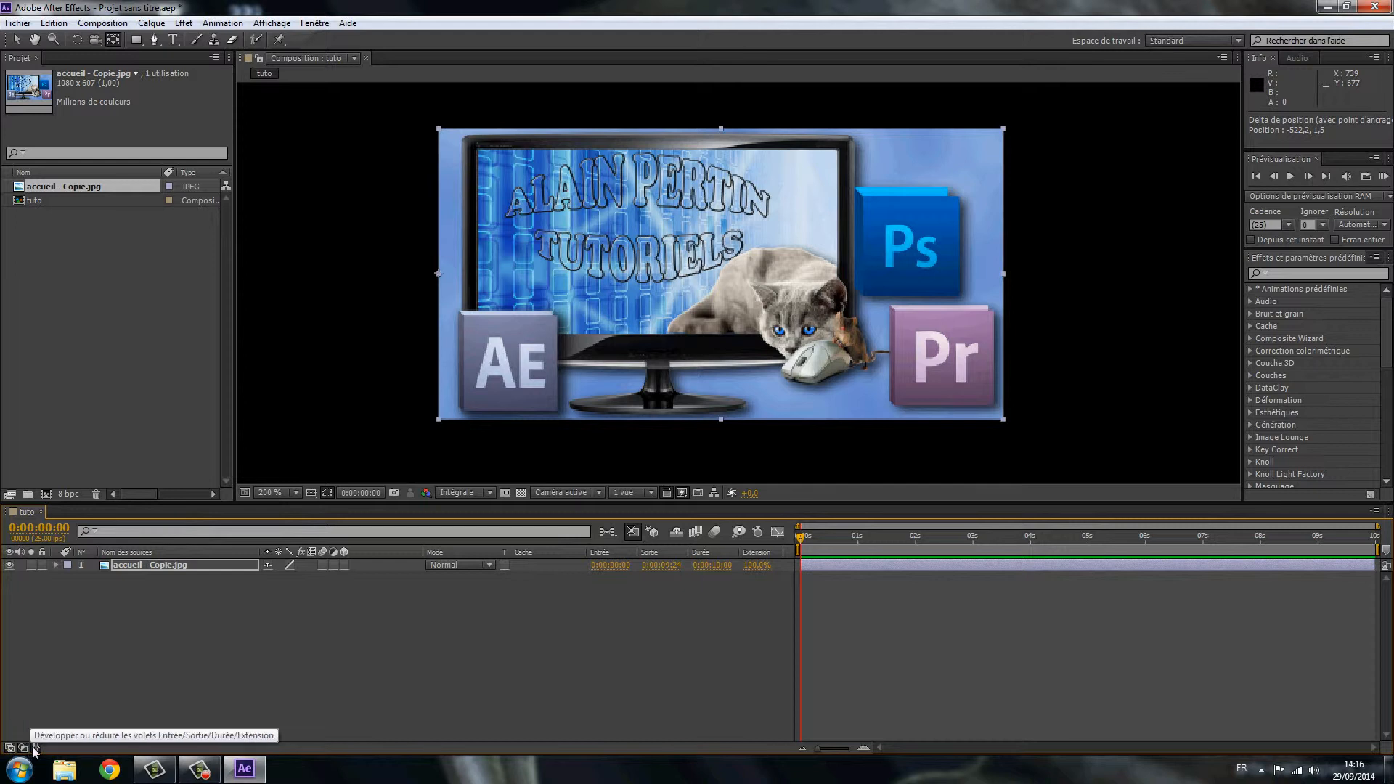
click(10, 749)
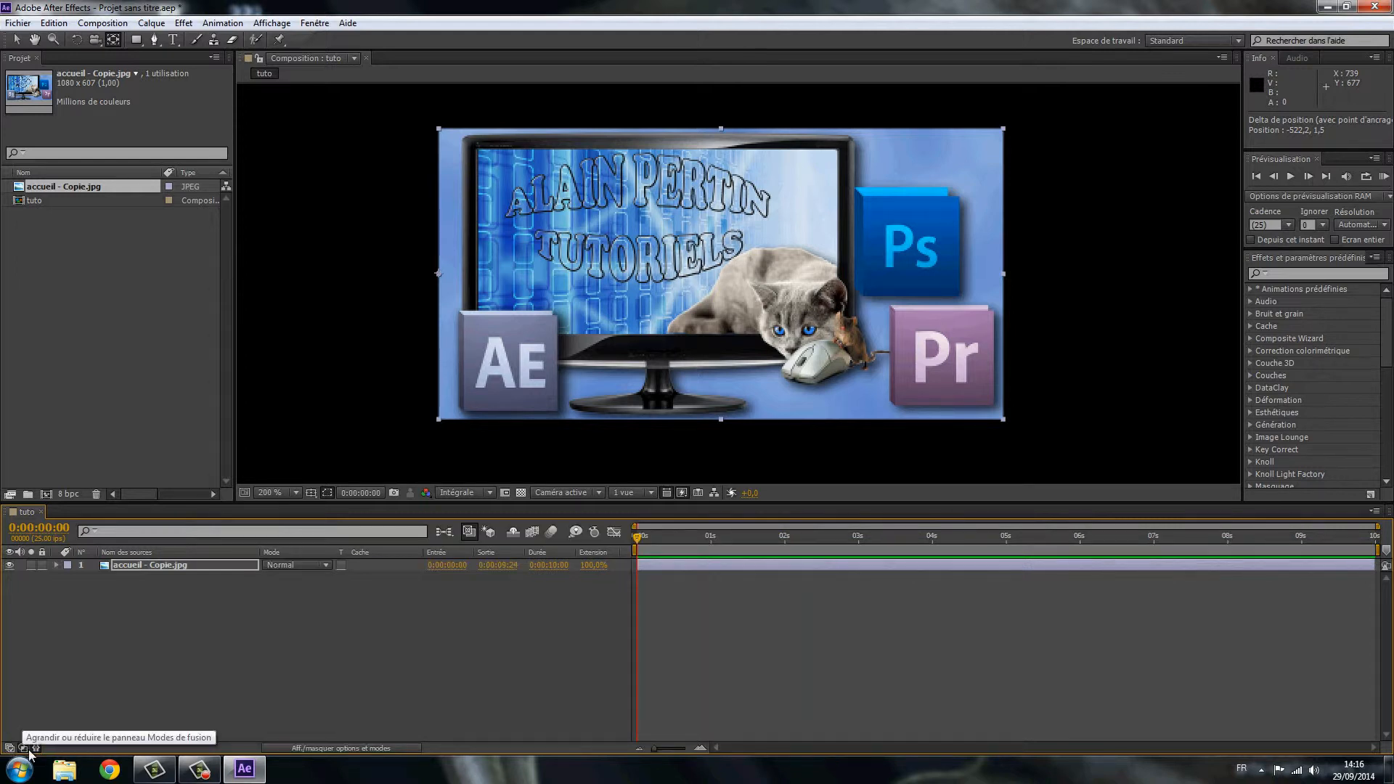
click(24, 749)
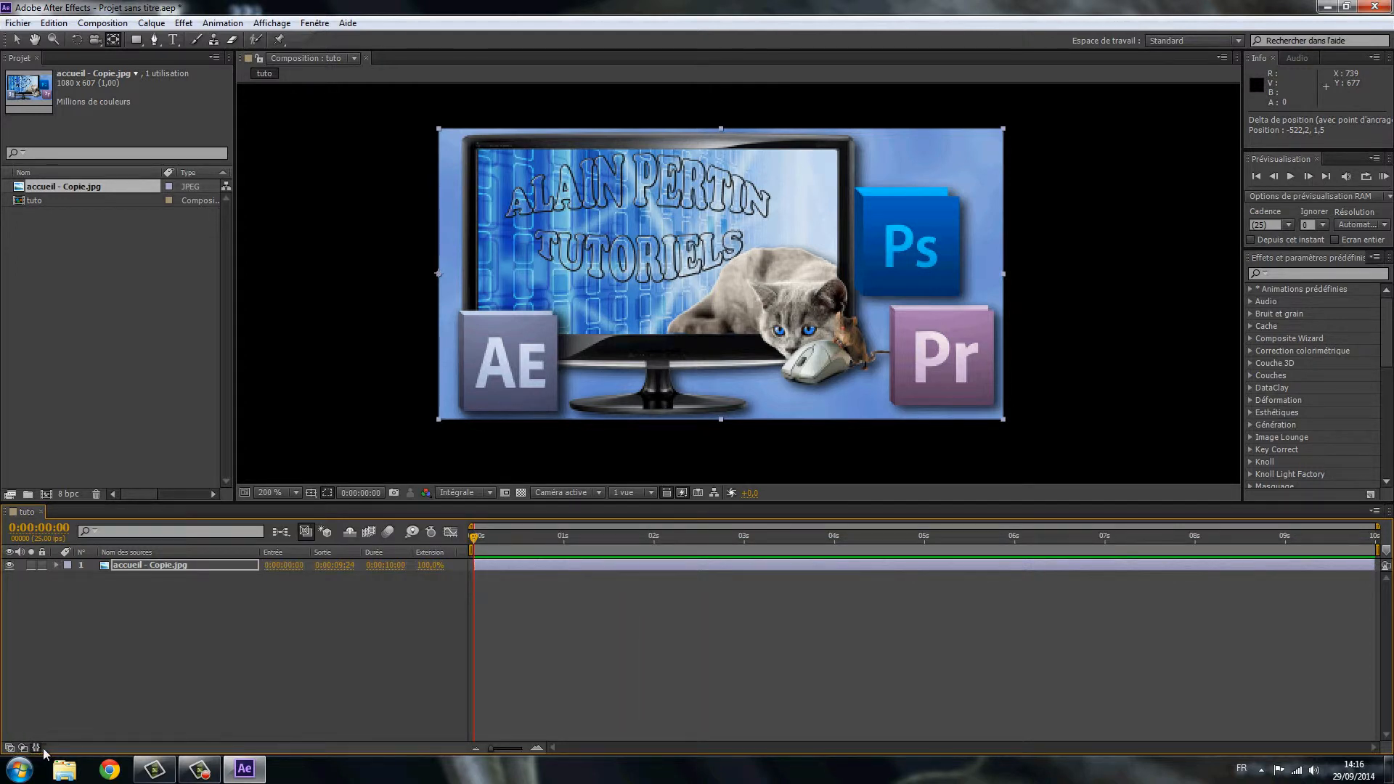
click(35, 749)
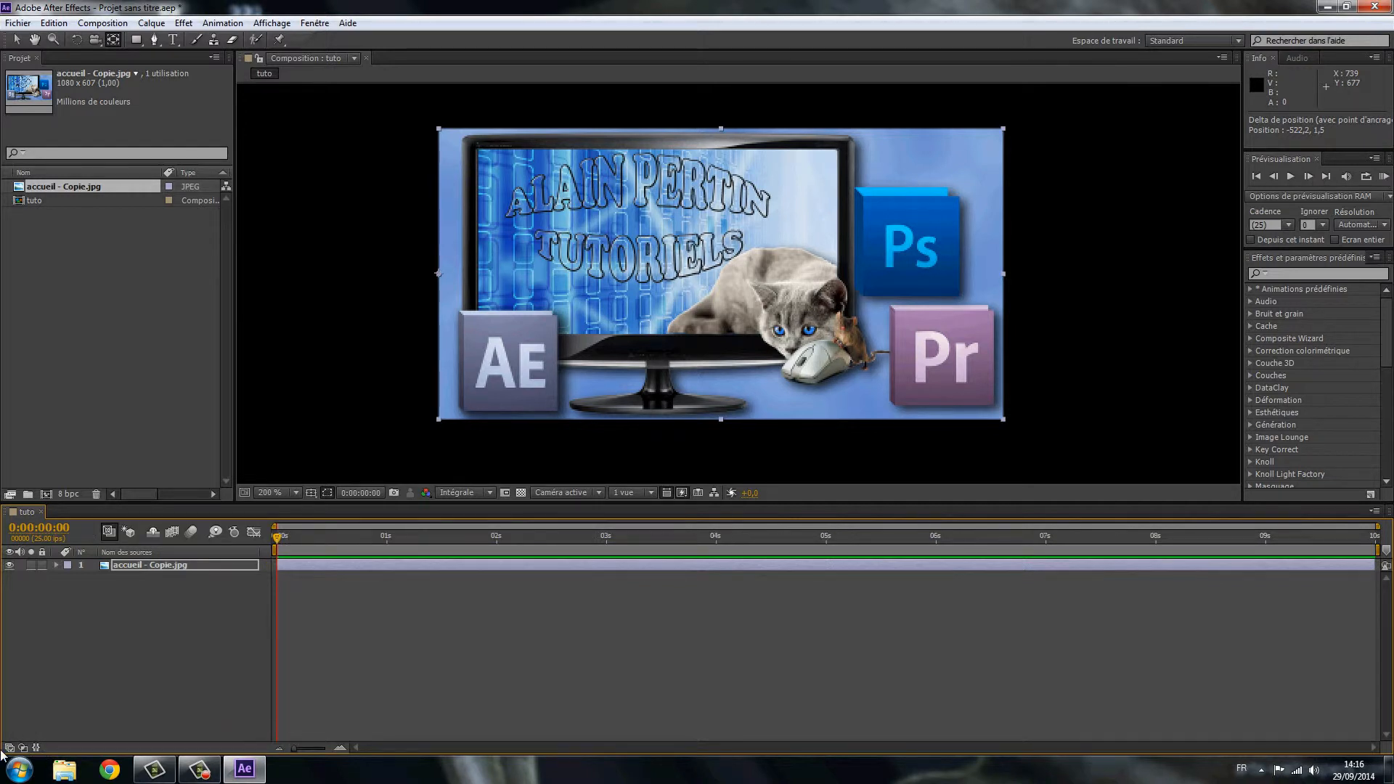
click(9, 748)
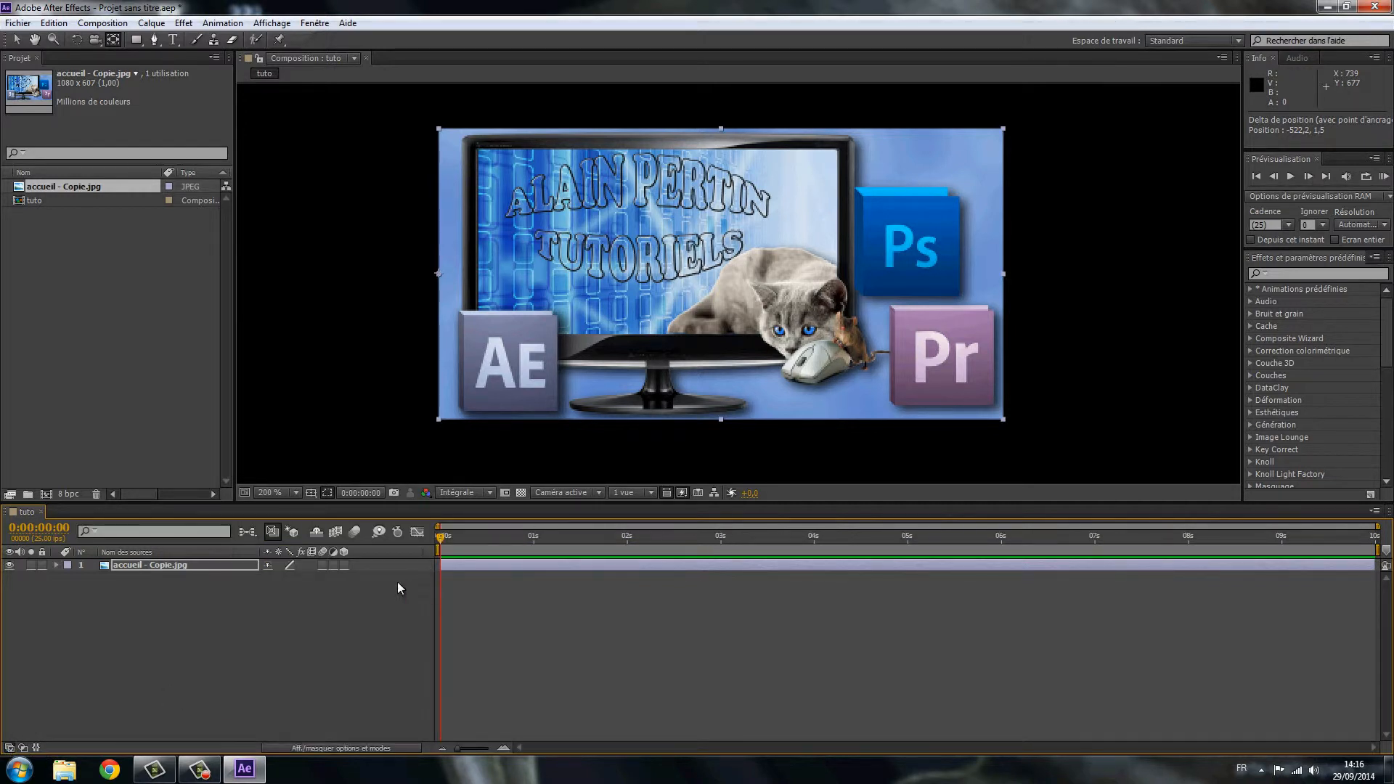
Turn the image layer into a 3D layer and set its Z rotation to -2°
click(343, 566)
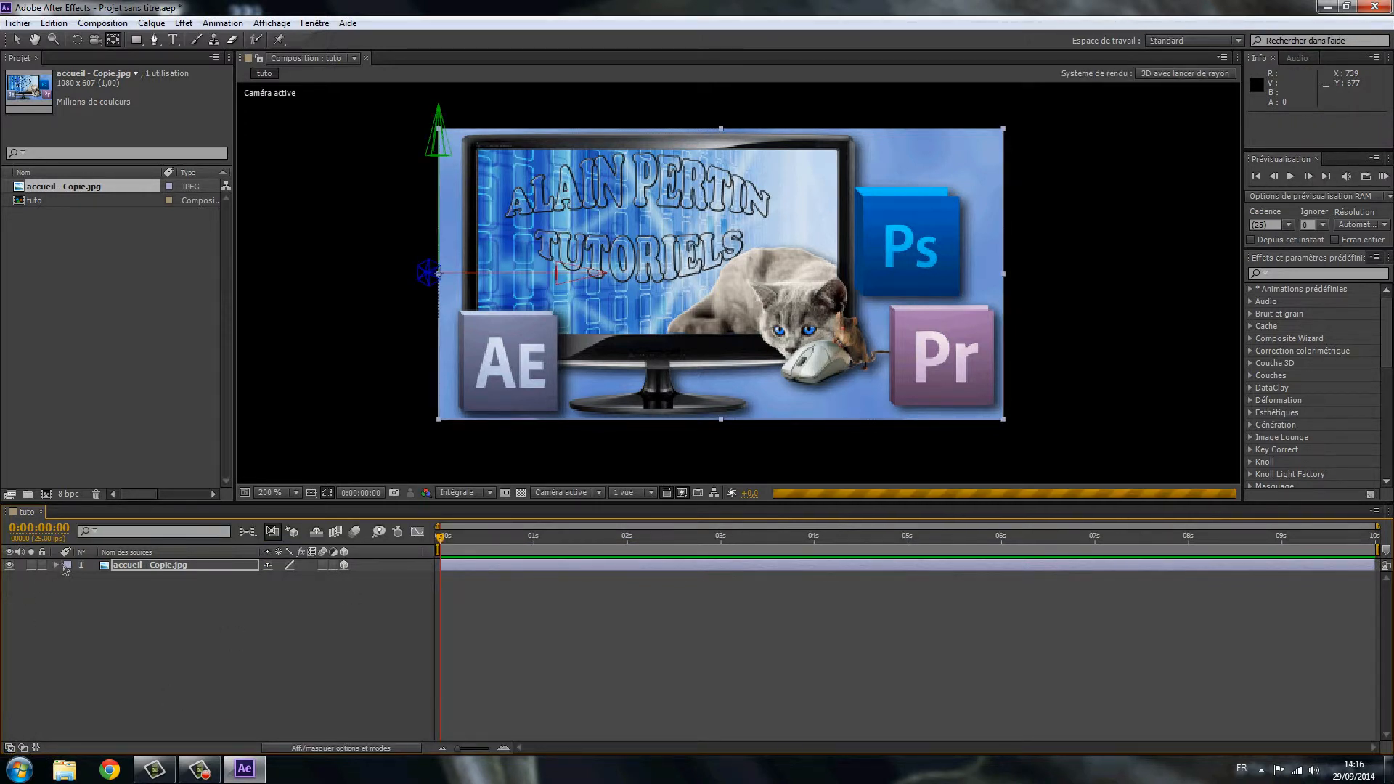
click(57, 566)
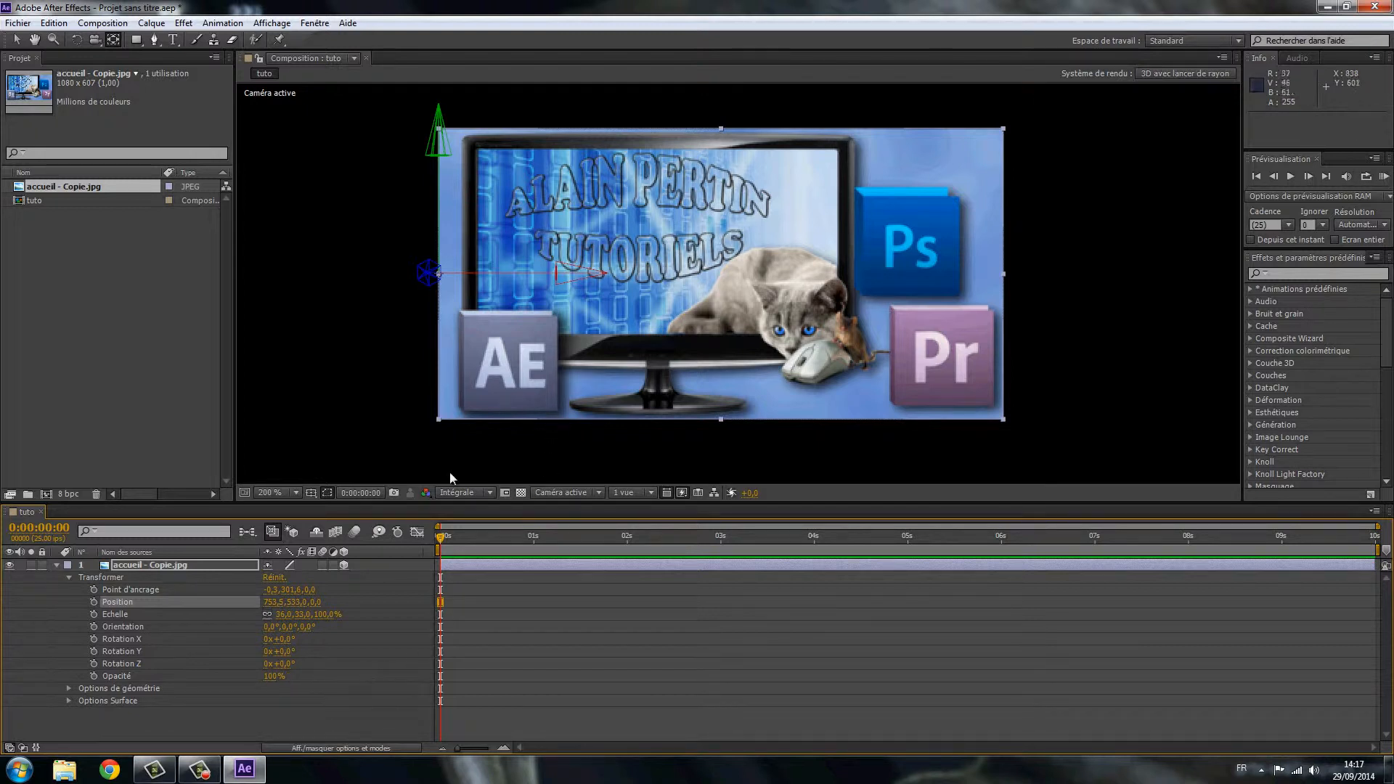
mouse_move(284, 665)
mouse_down()
mouse_move(321, 656)
mouse_move(275, 663)
mouse_up()
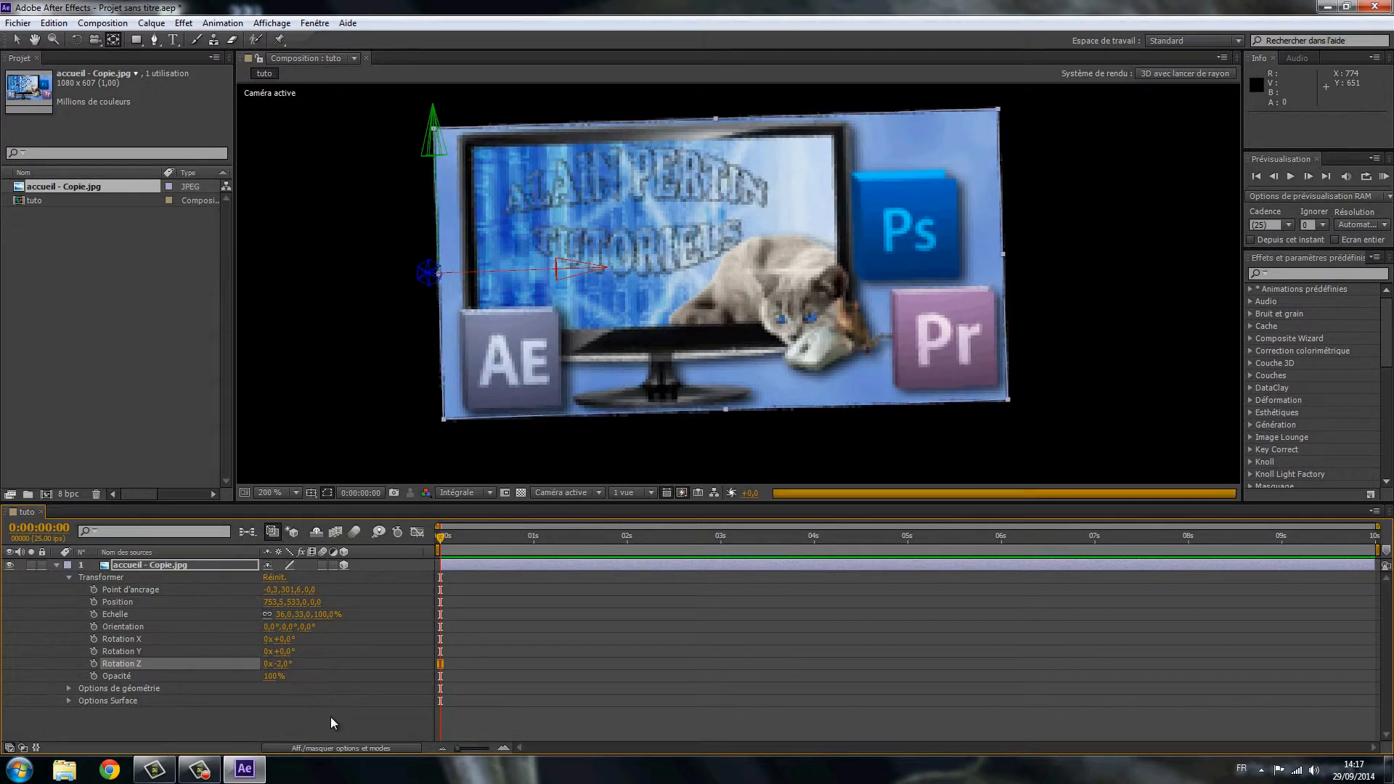
click(331, 719)
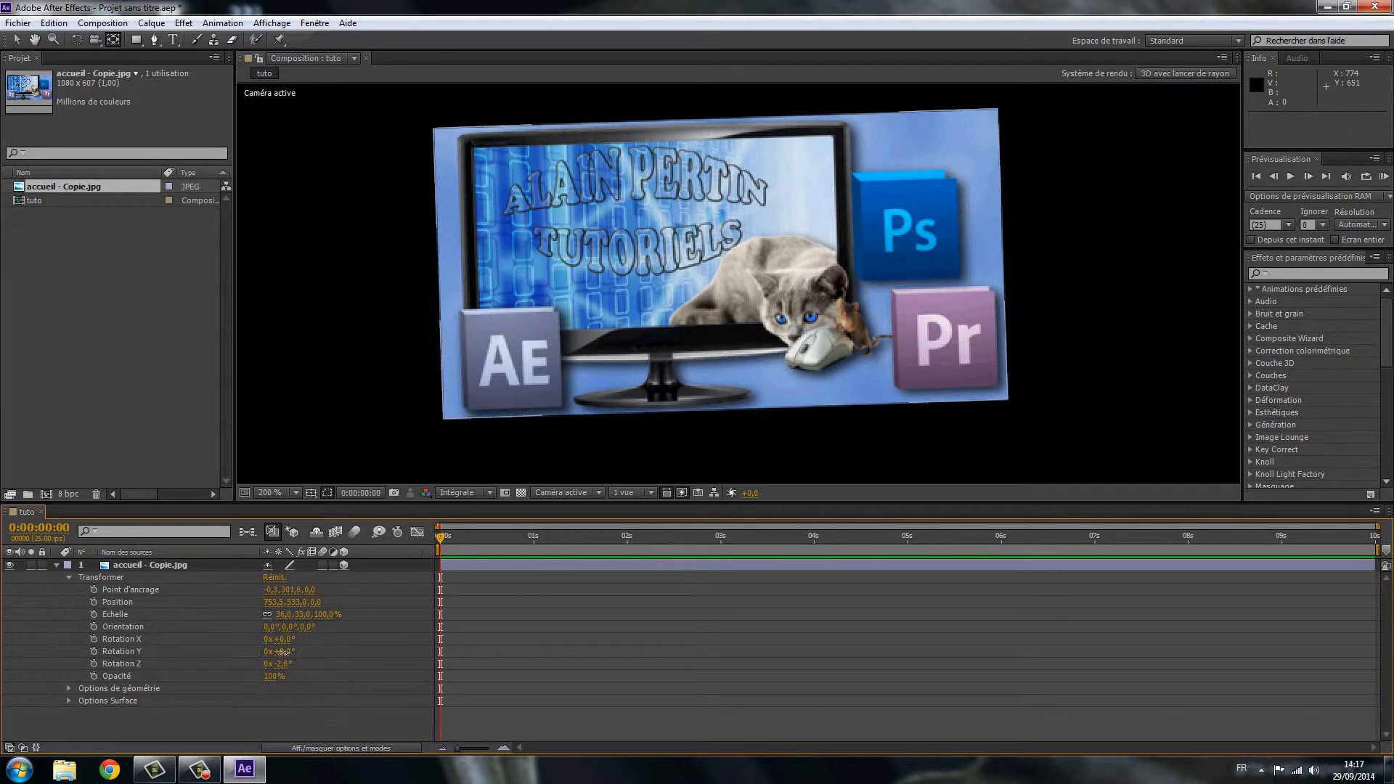
Rotate the 3D image layer to -94° on the Y axis and 11° on the X axis
drag(283, 652, 202, 639)
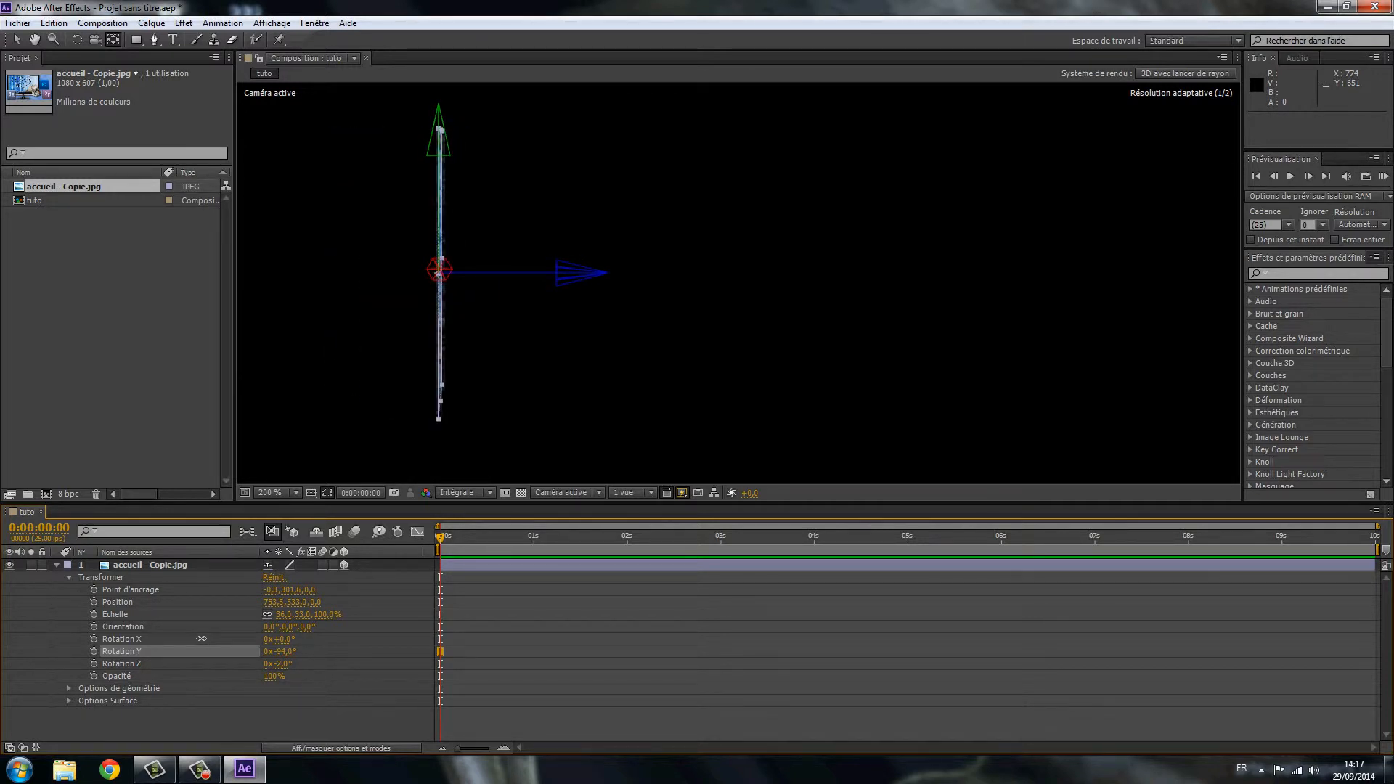
mouse_move(287, 640)
mouse_down()
mouse_move(322, 639)
mouse_move(267, 639)
mouse_move(289, 639)
mouse_up()
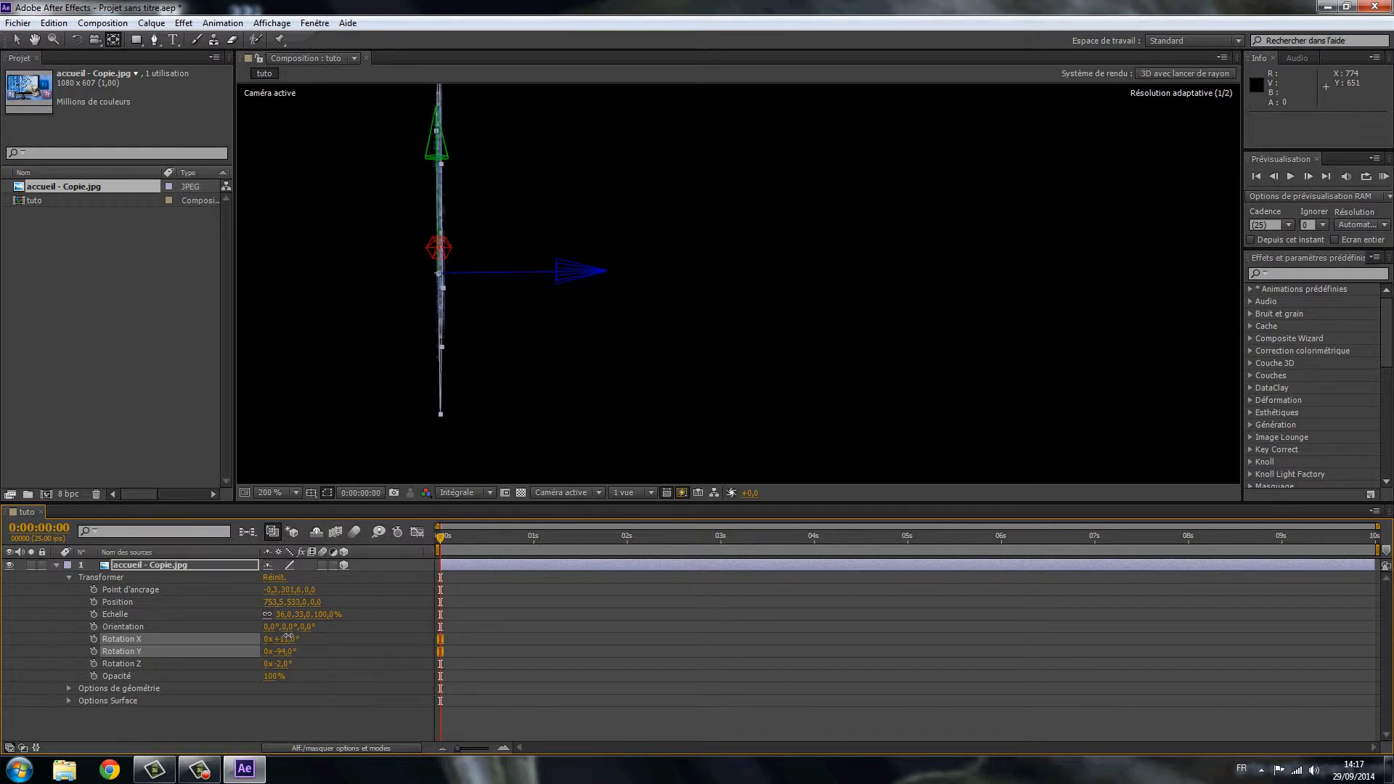
Reset the image layer's X, Y and Z rotations to 0°
click(288, 640)
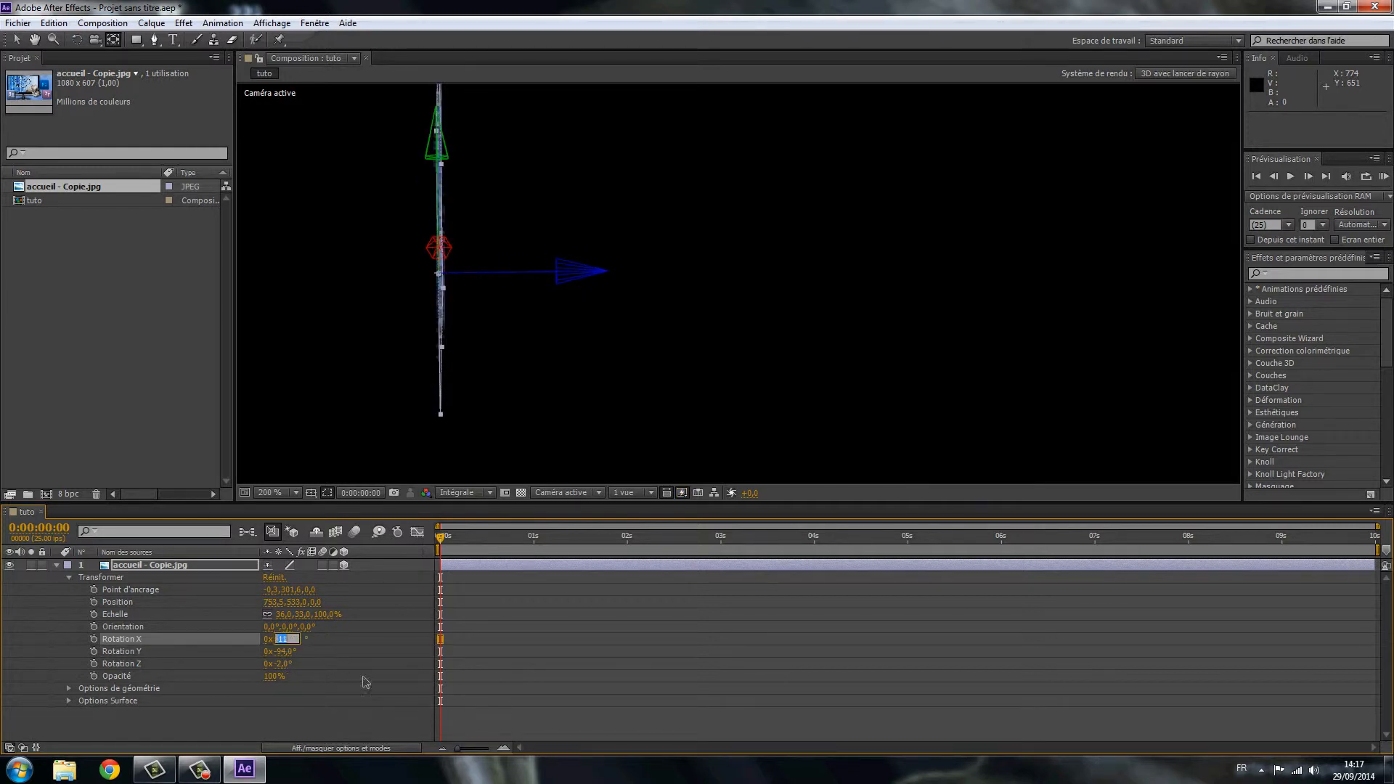
text(0)
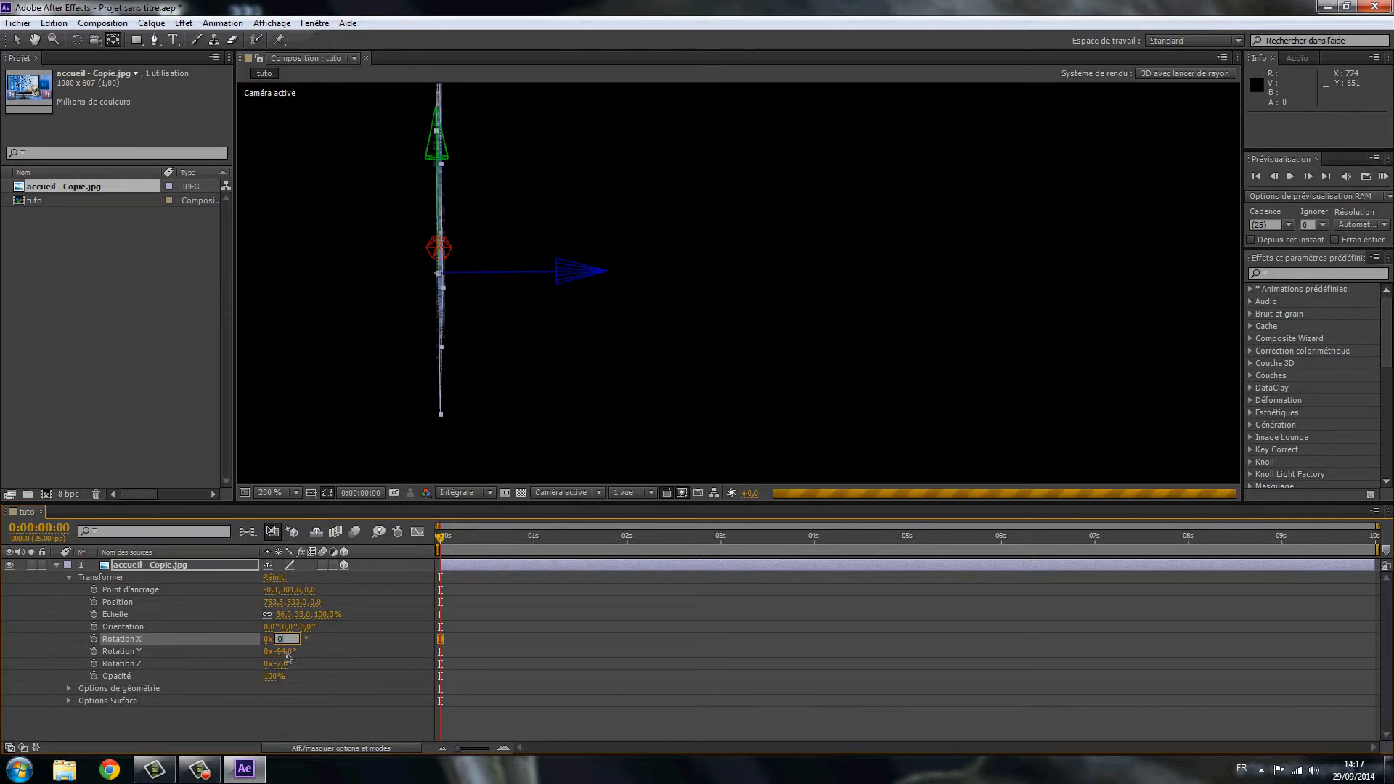
click(285, 652)
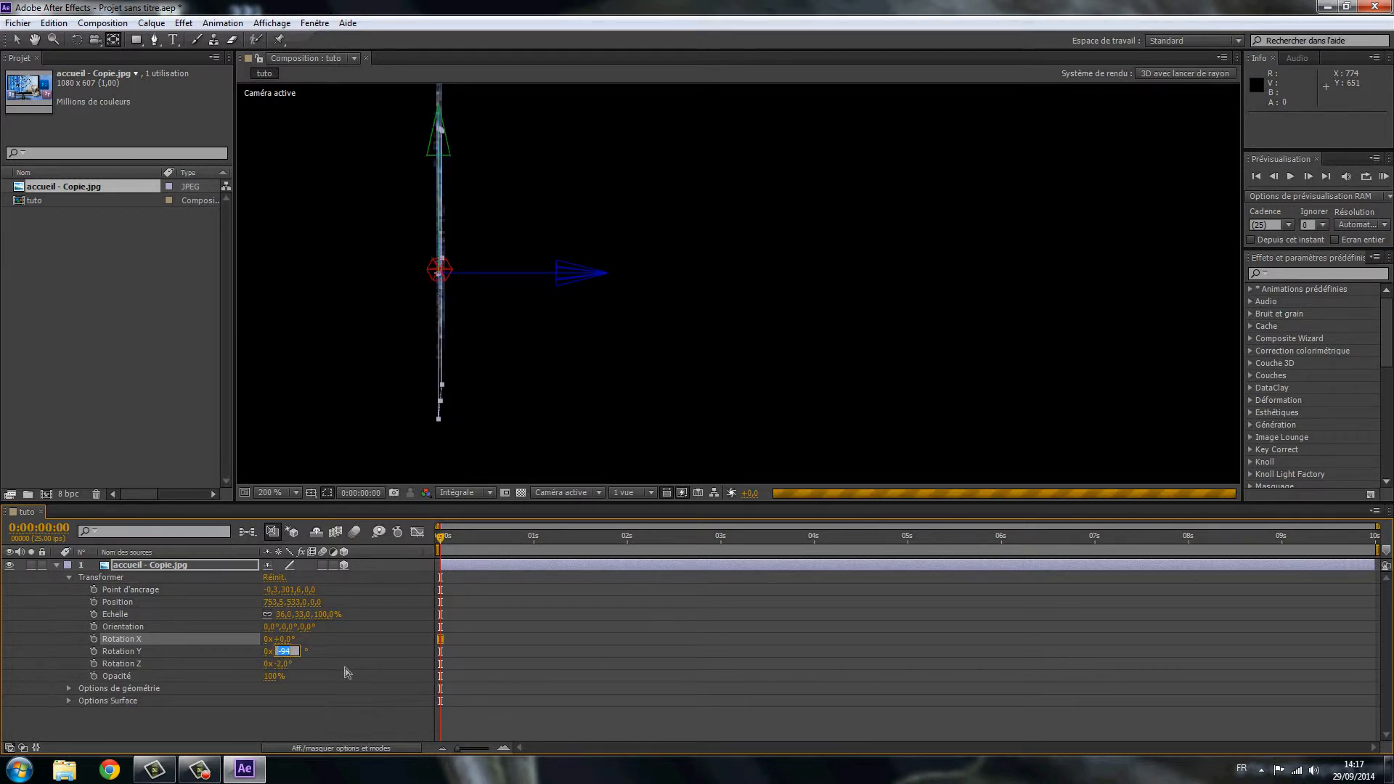
text(0)
click(282, 663)
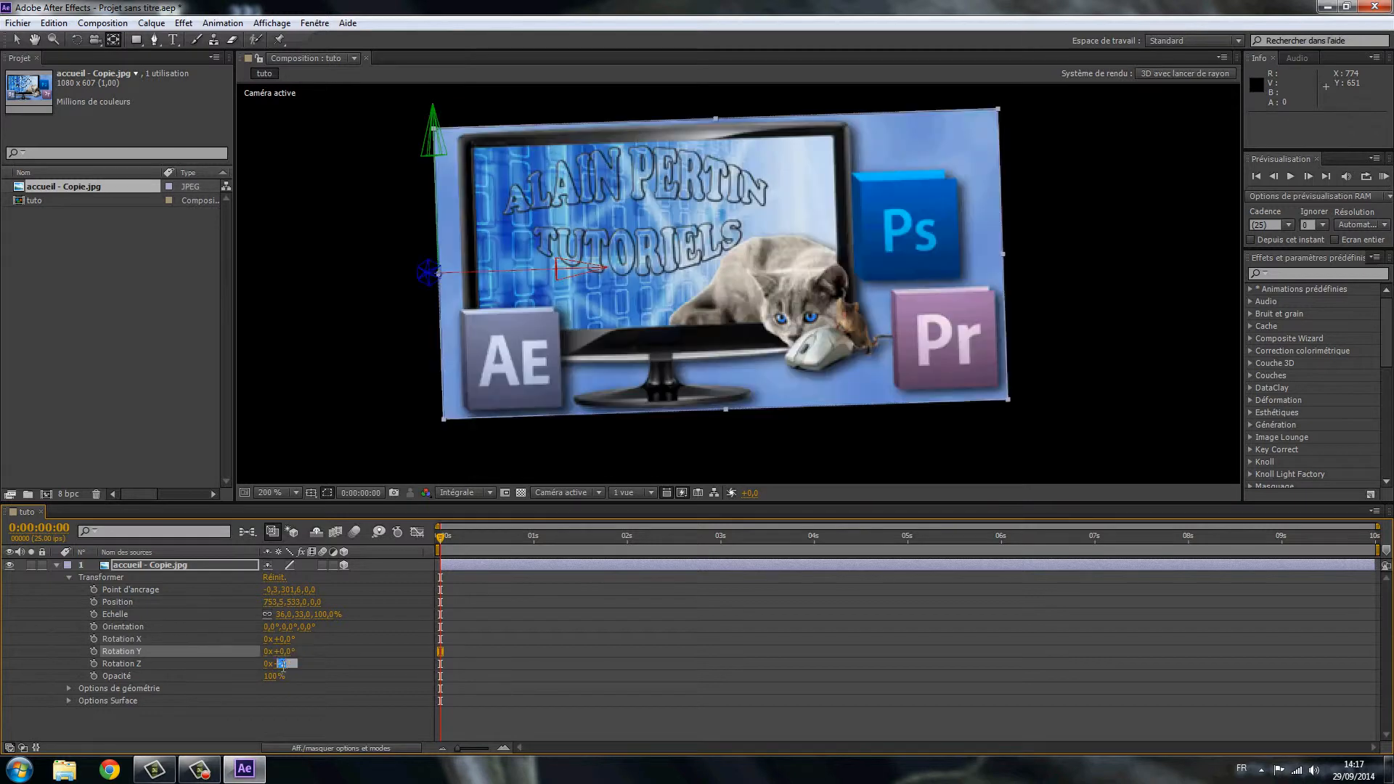
text(0)
Push the image layer back to a Z position of 1105 and set its Z orientation to 359°
drag(316, 603, 1111, 622)
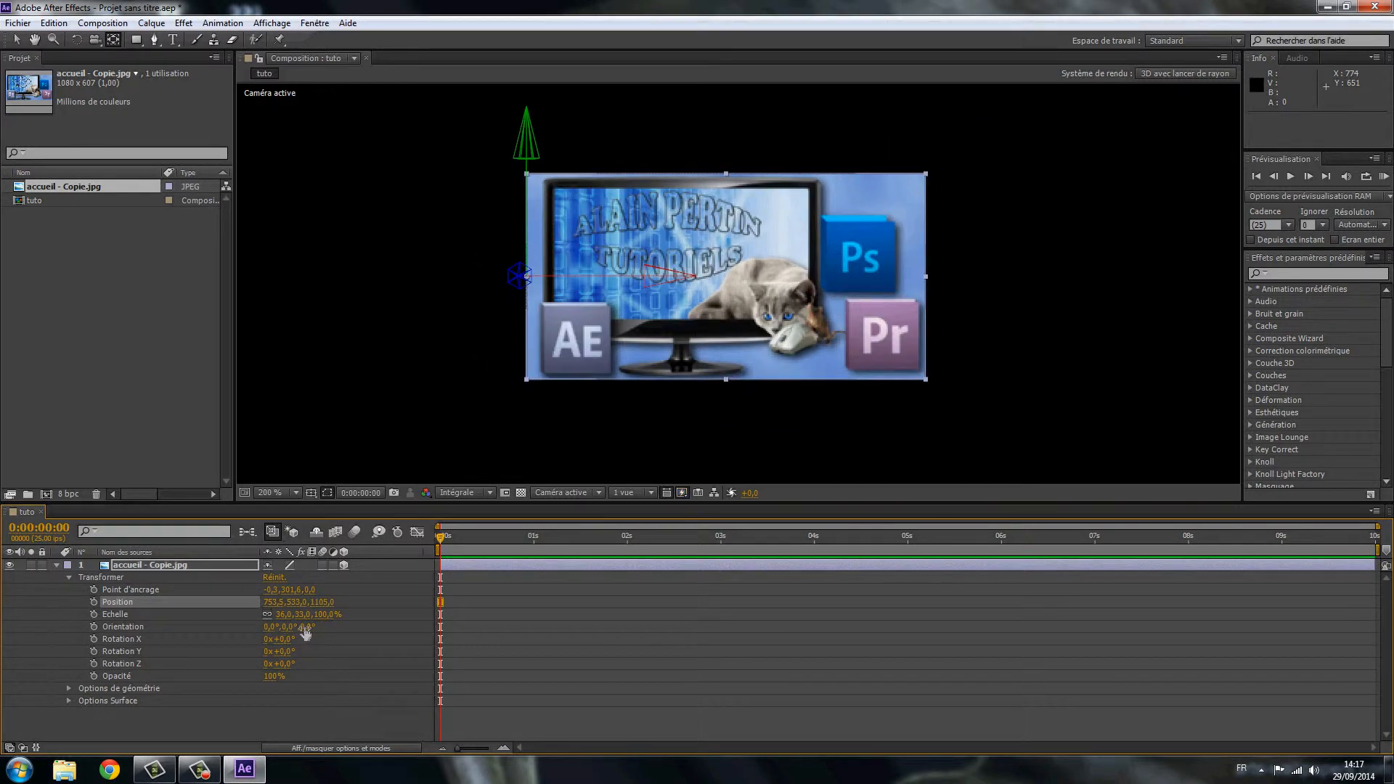
mouse_move(305, 629)
mouse_down()
mouse_move(352, 632)
mouse_move(313, 635)
mouse_up()
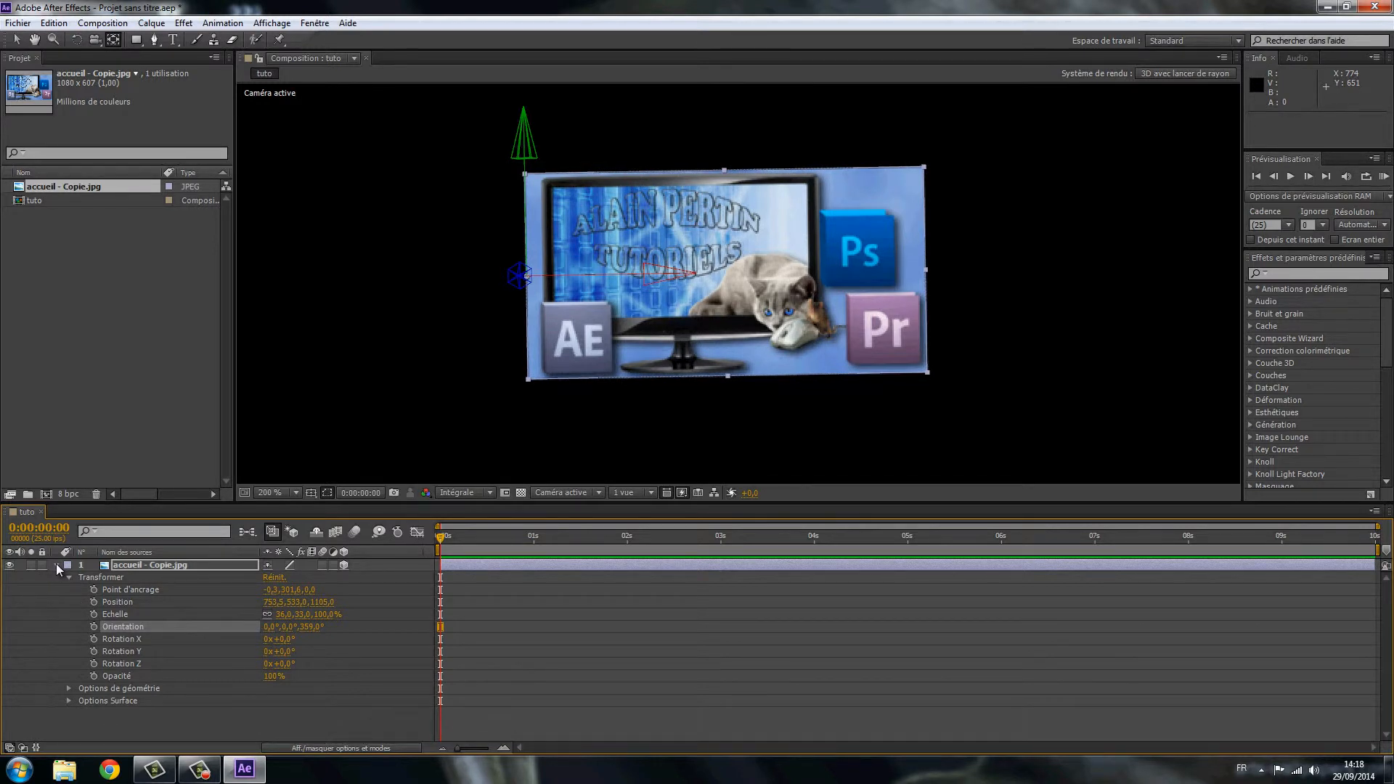
click(57, 565)
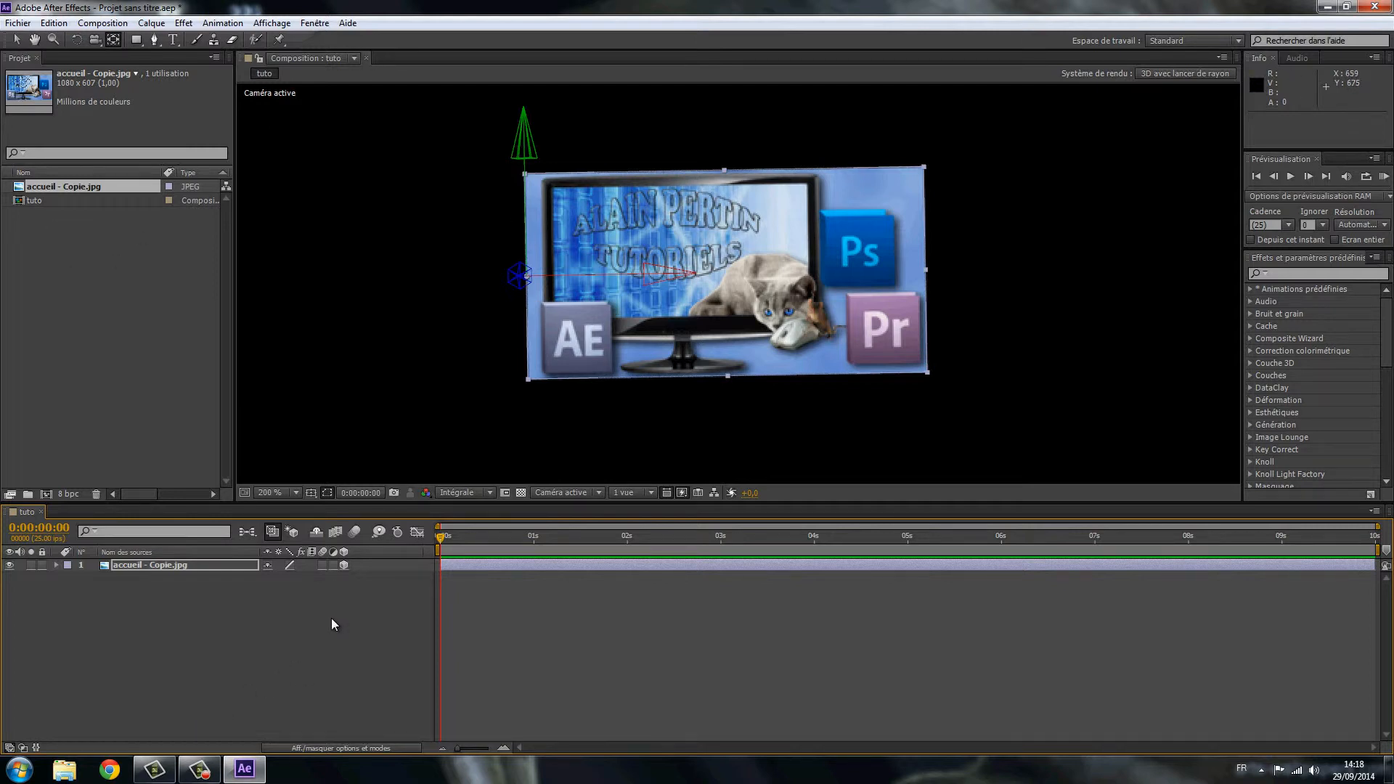
click(56, 565)
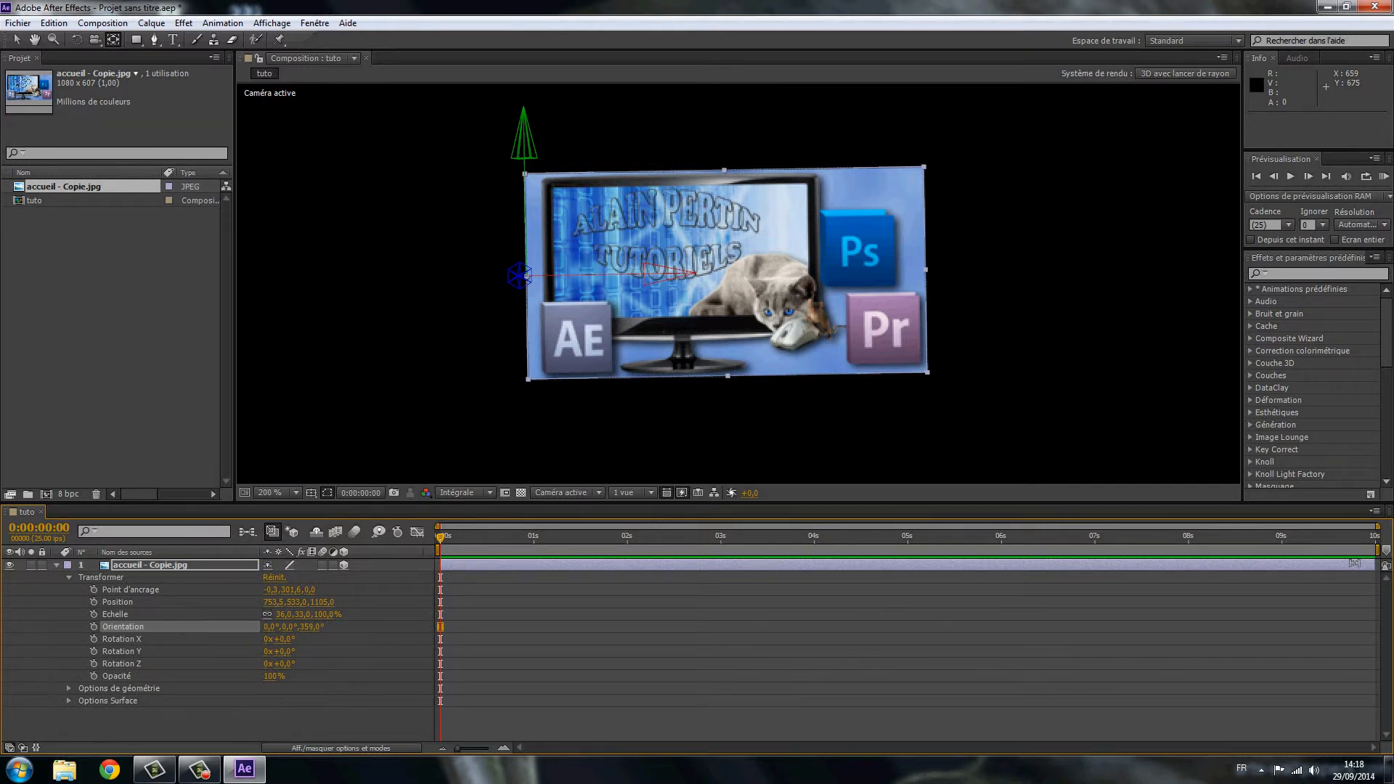
Trim the image layer to run from 0:00:00:23 to 0:00:04:24, and slide it with the Selection tool to start at 0:00:02:00
drag(1375, 565, 824, 600)
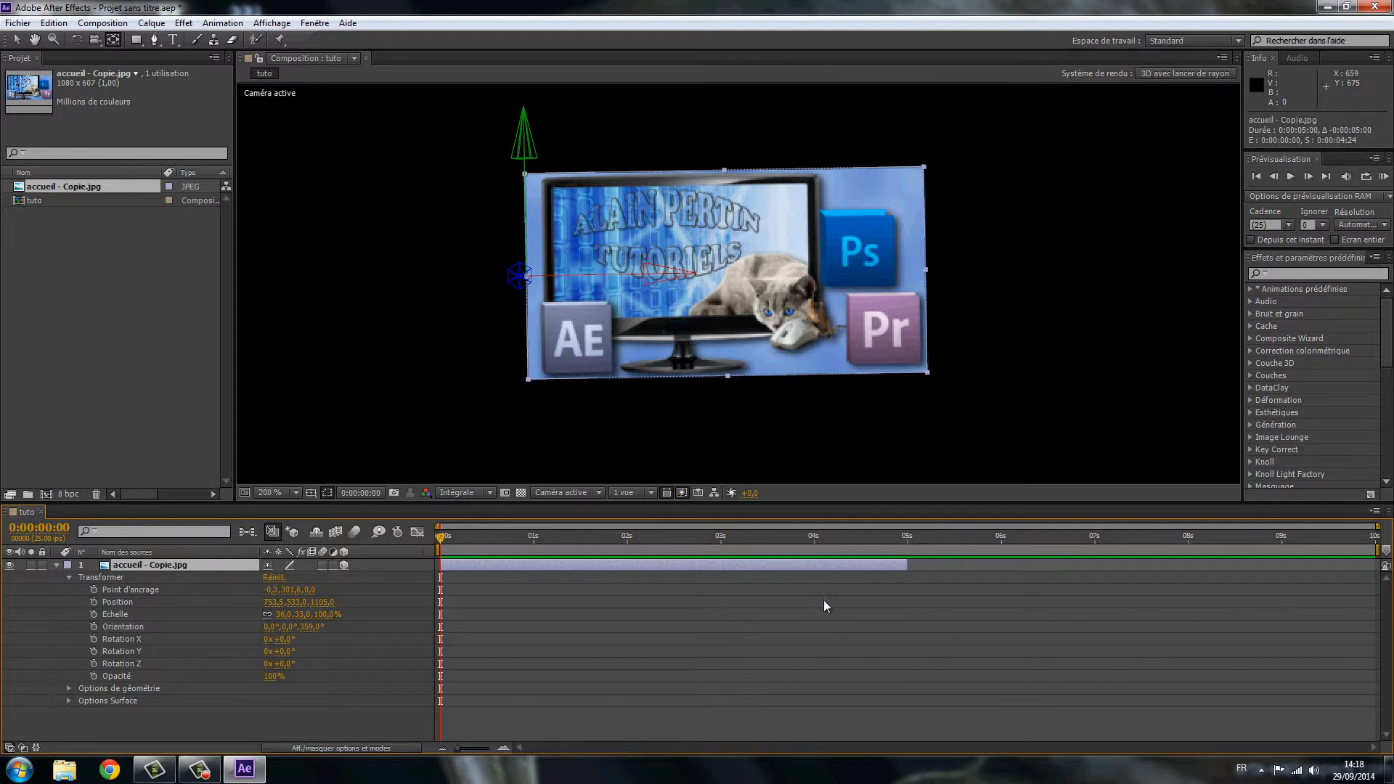
drag(441, 565, 525, 566)
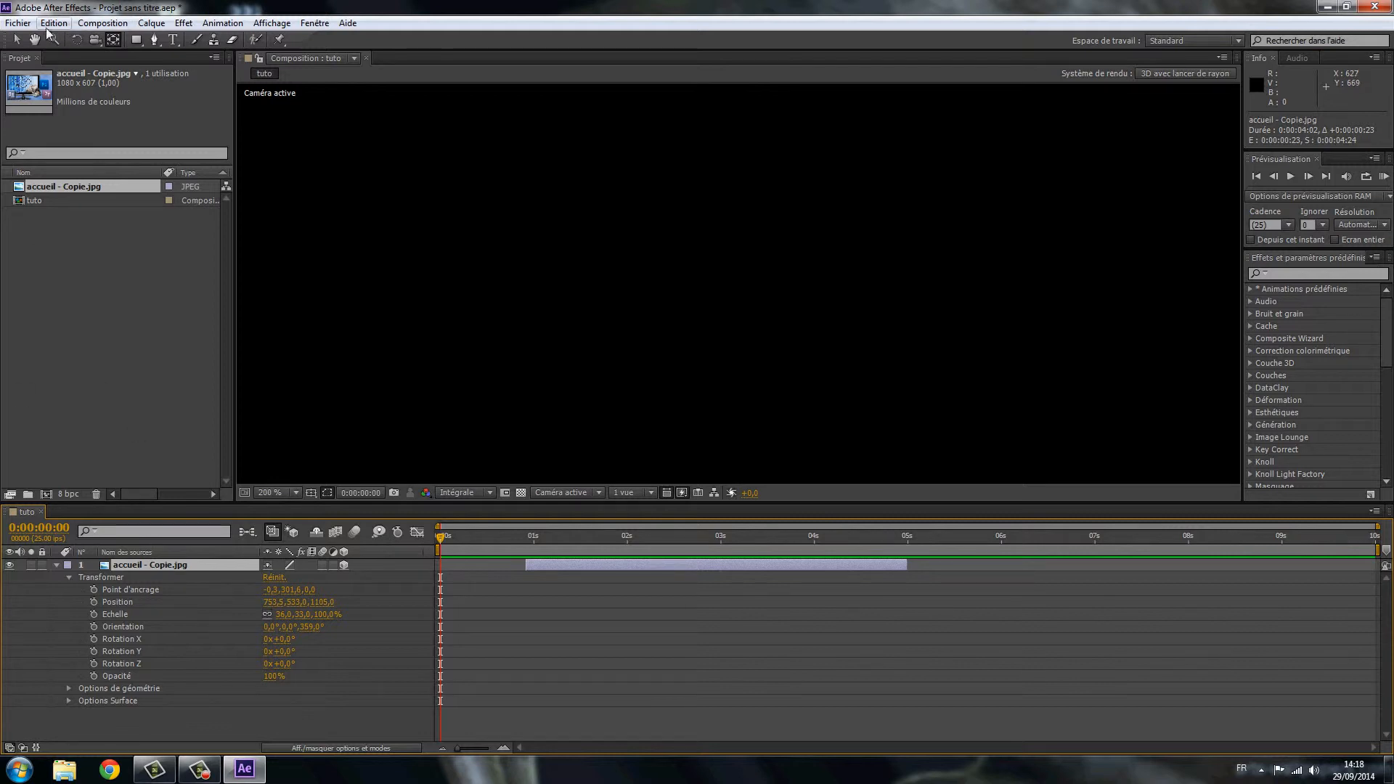
click(16, 39)
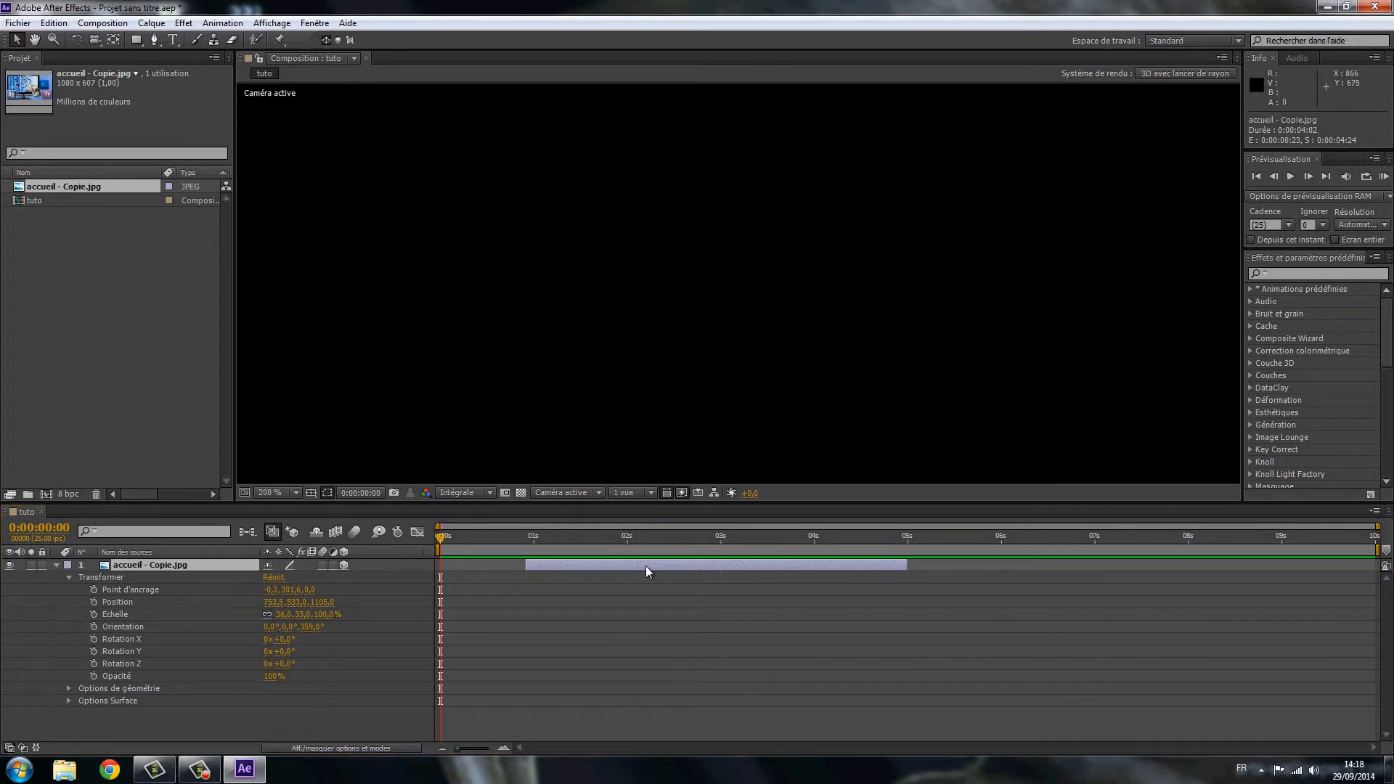
drag(647, 565, 747, 567)
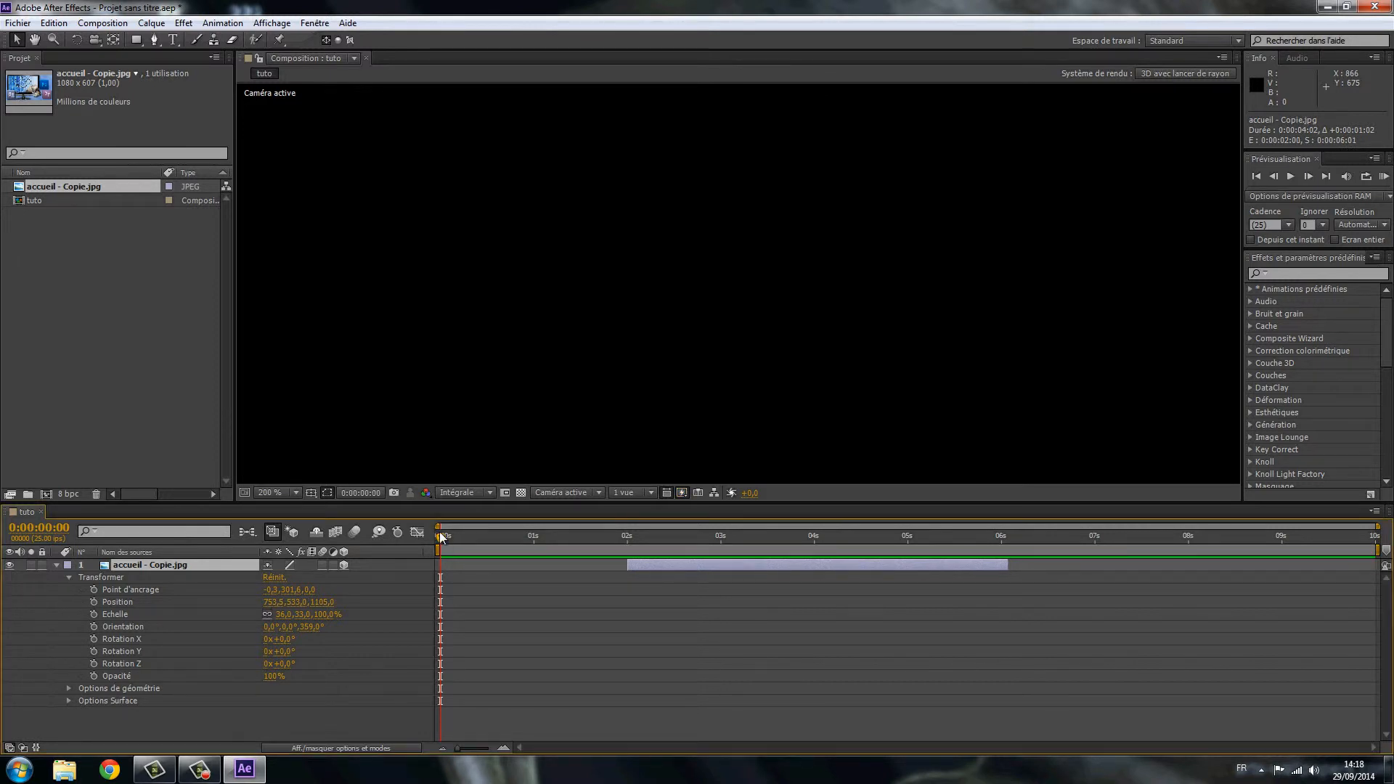
Move the playhead to 0:00:02:01, slide the image layer back to start at 0:00:00:00 and extend its end to 0:00:09:22
drag(436, 536, 656, 571)
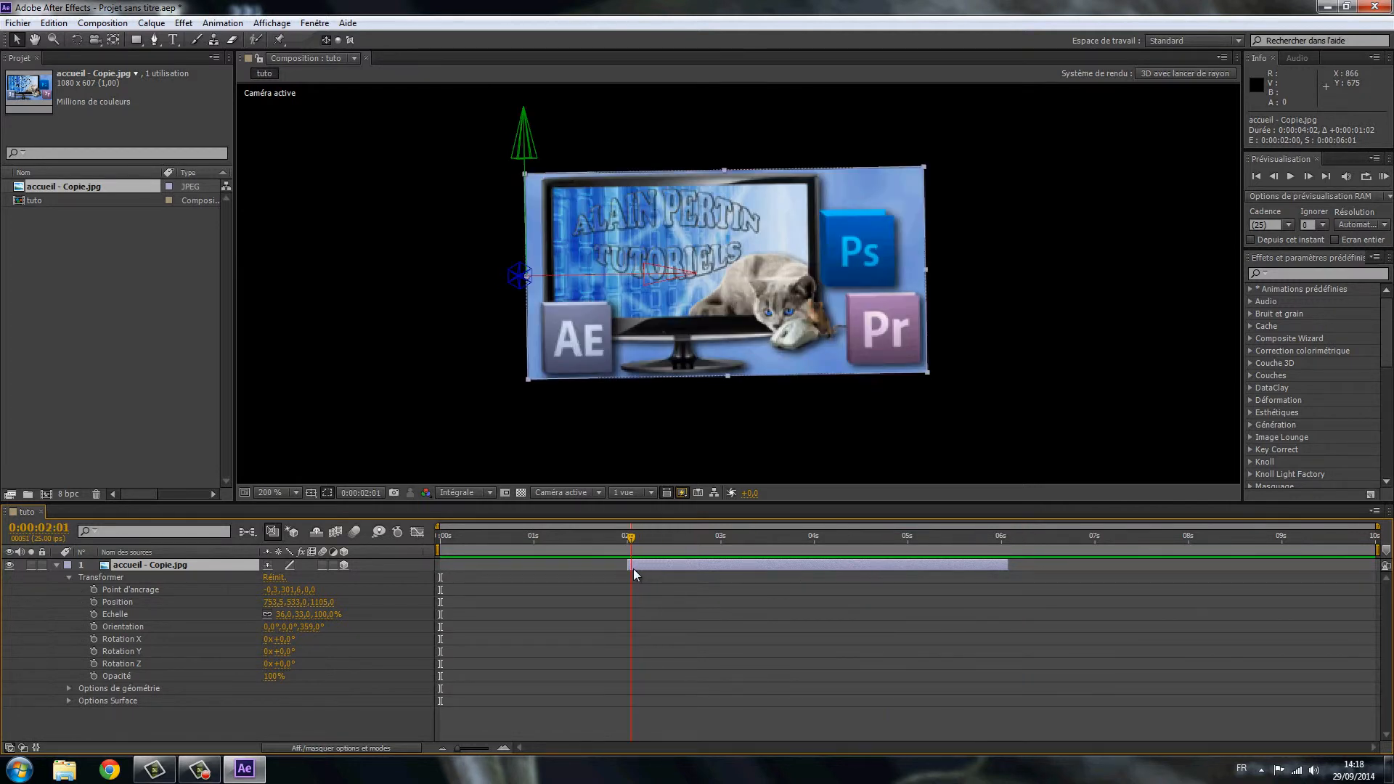
drag(738, 564, 552, 572)
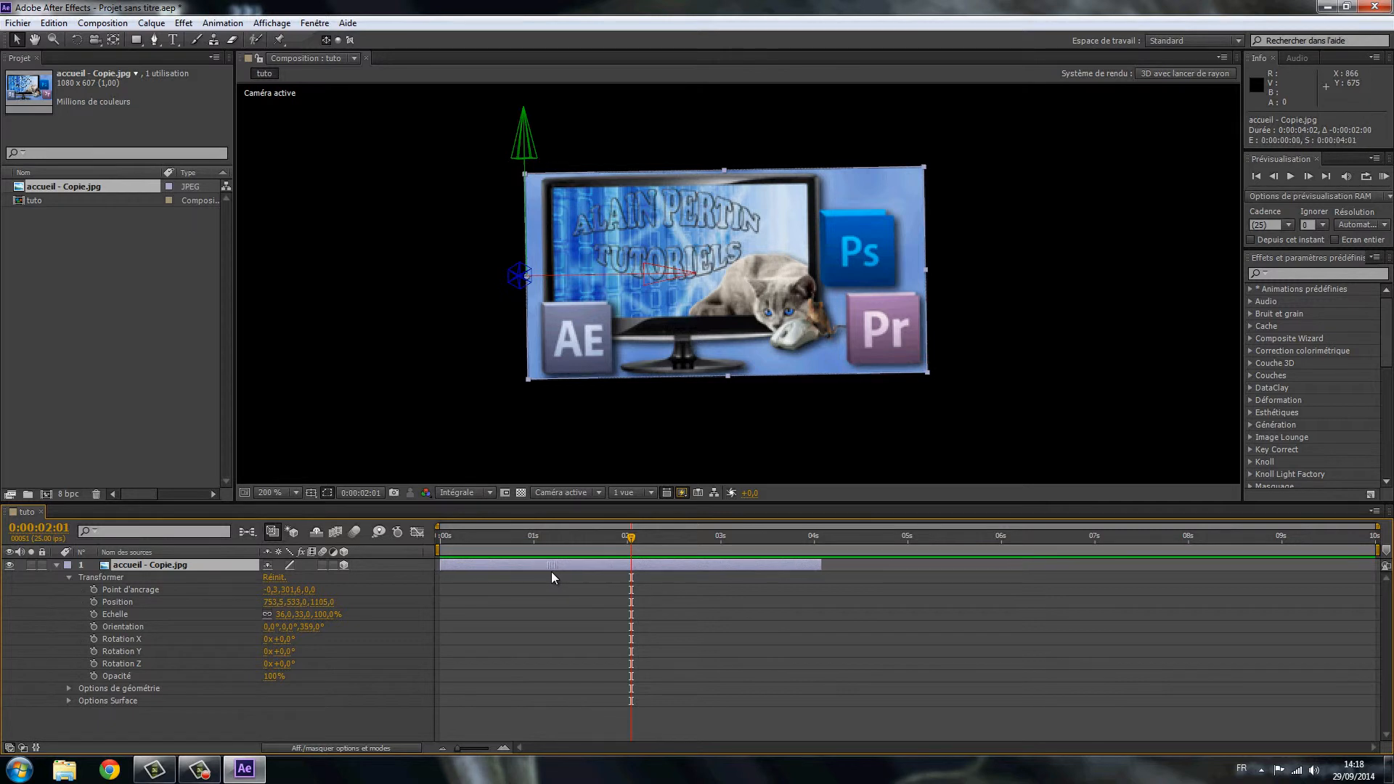
drag(822, 565, 1361, 586)
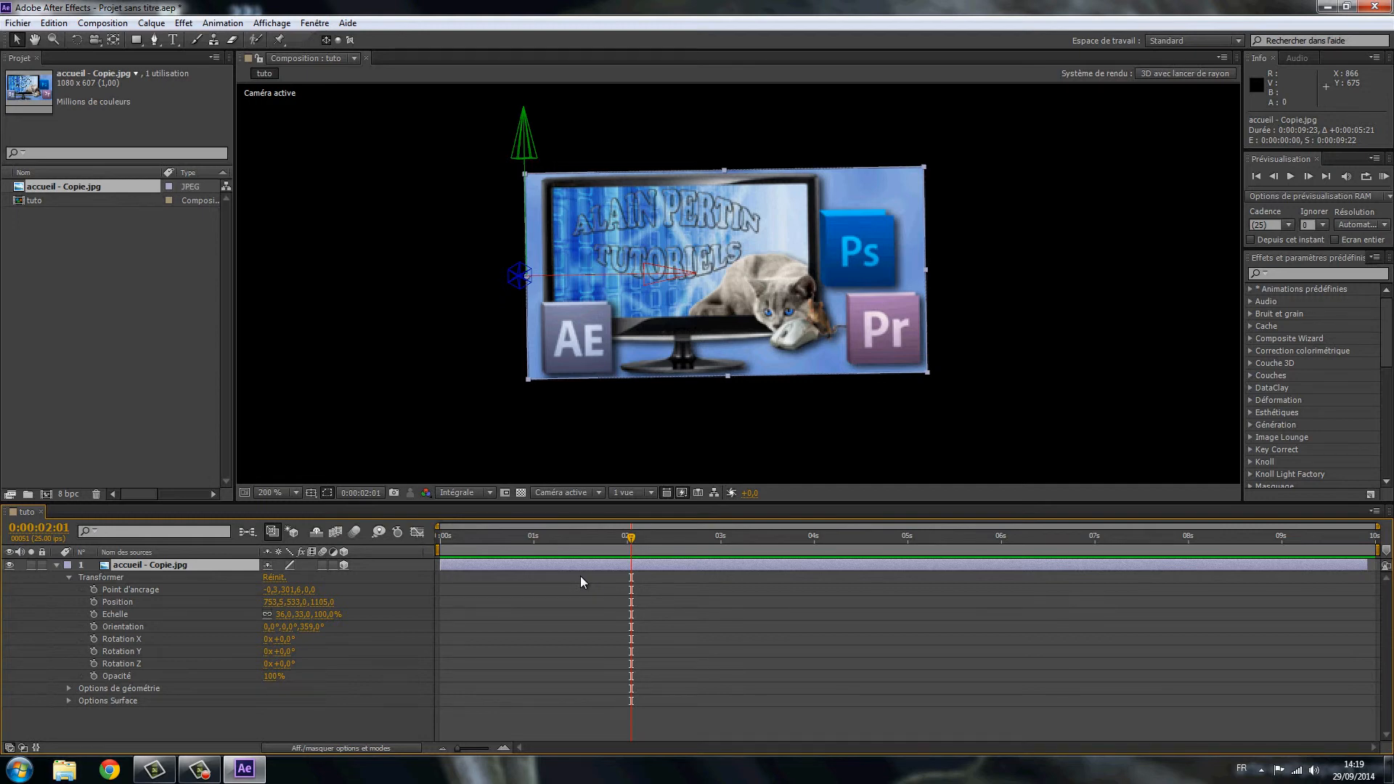
Look through the effect categories, layer commands, available panels and types of new layers that can be created
click(178, 24)
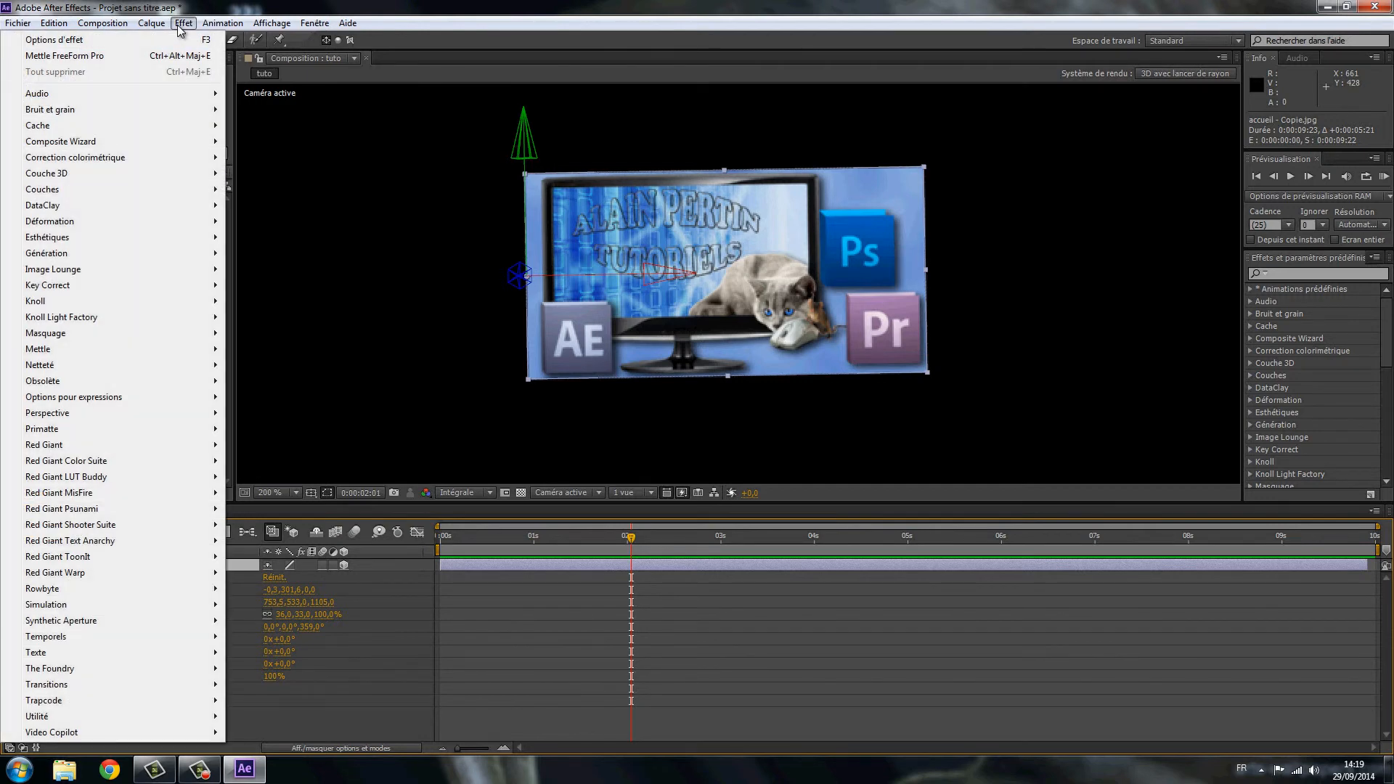
click(382, 190)
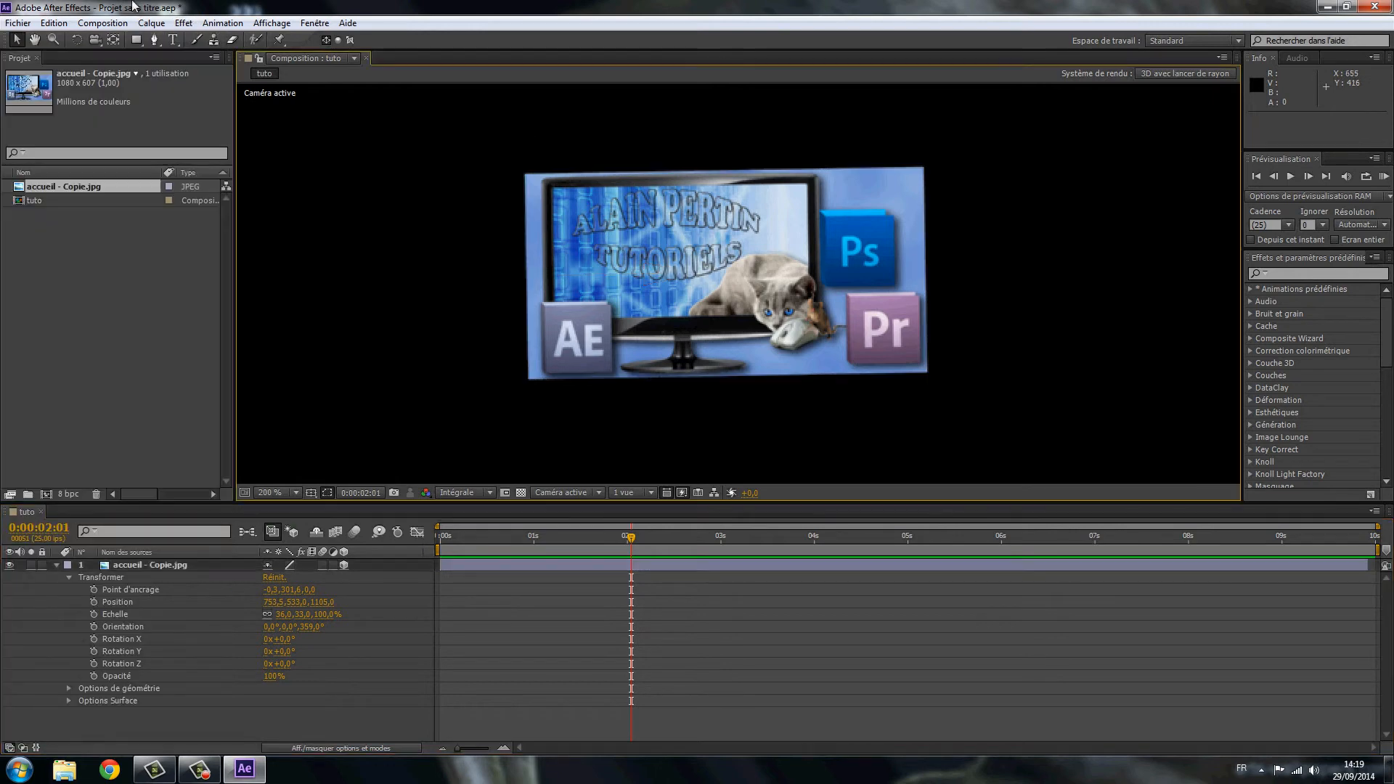
click(151, 23)
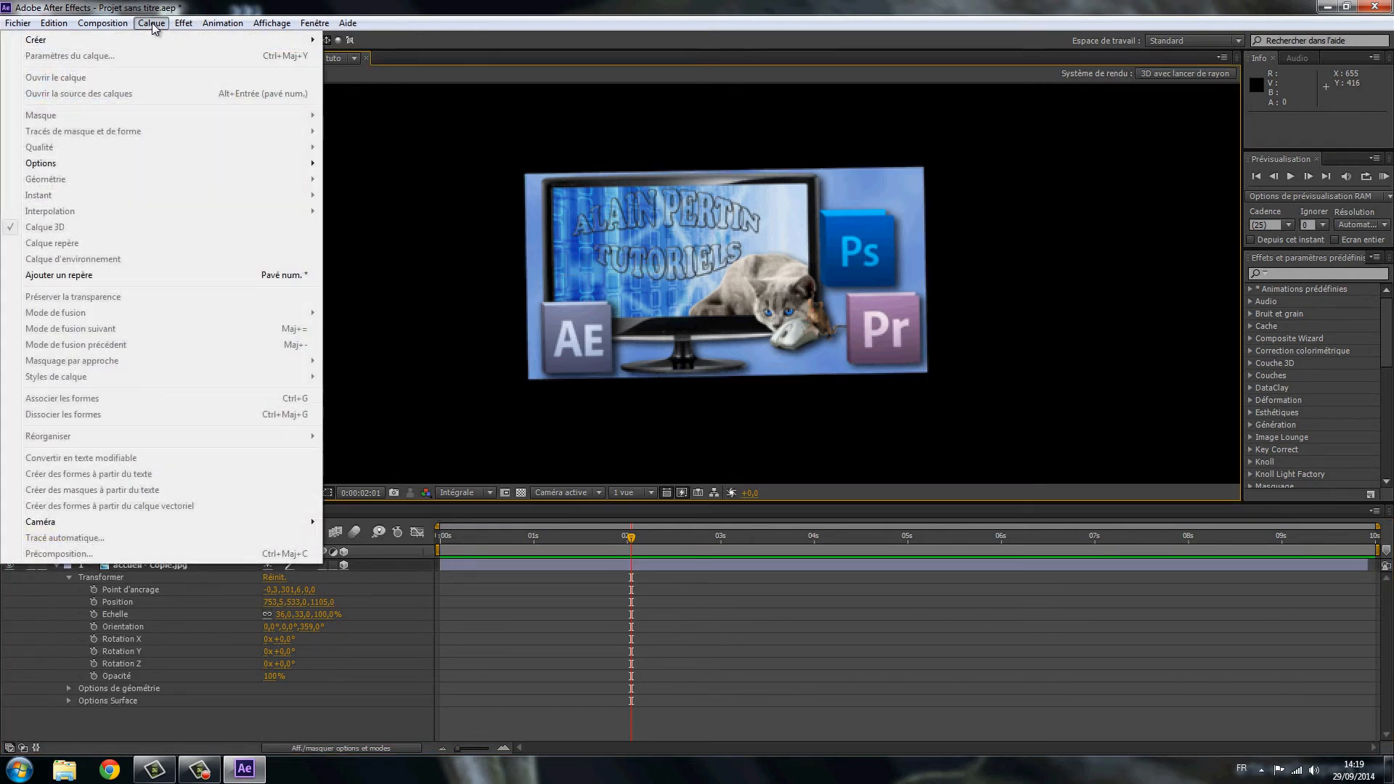
mouse_move(320, 23)
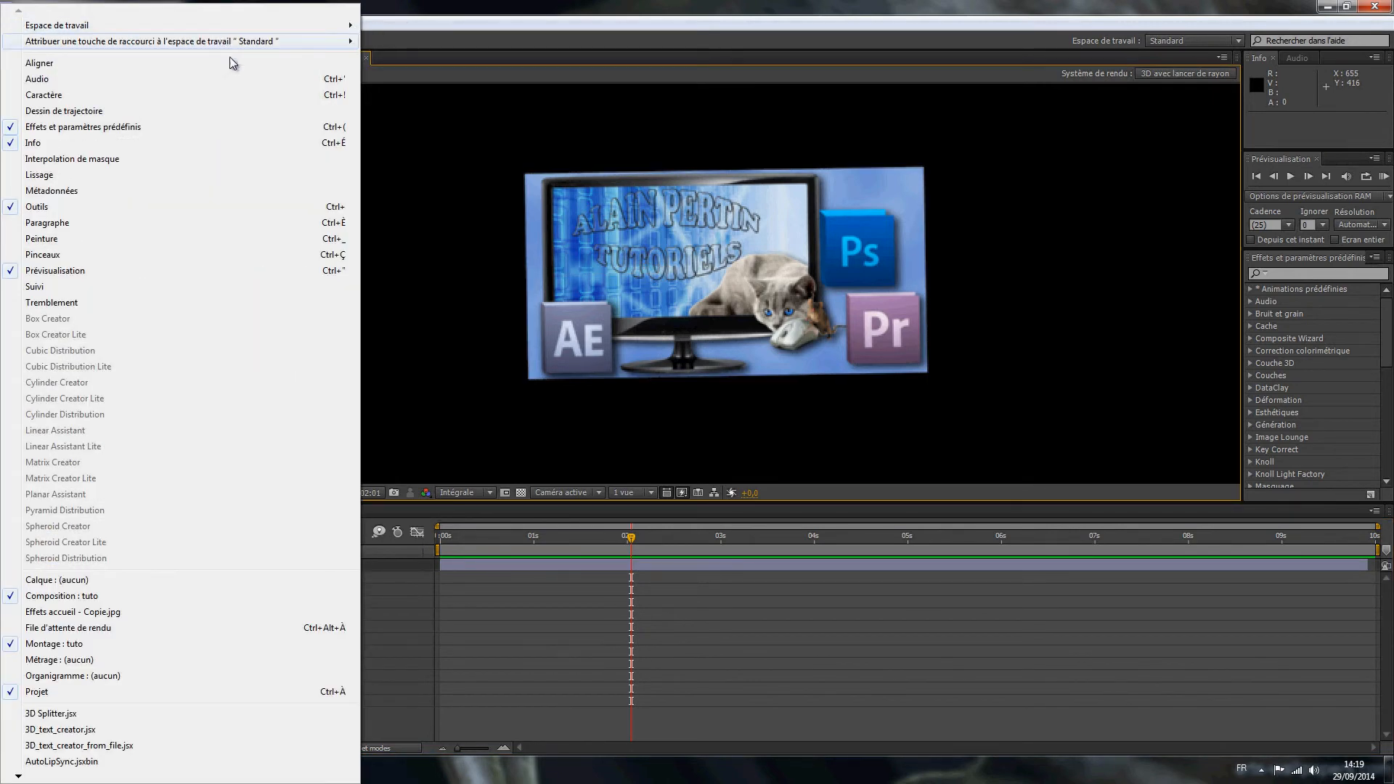
click(377, 198)
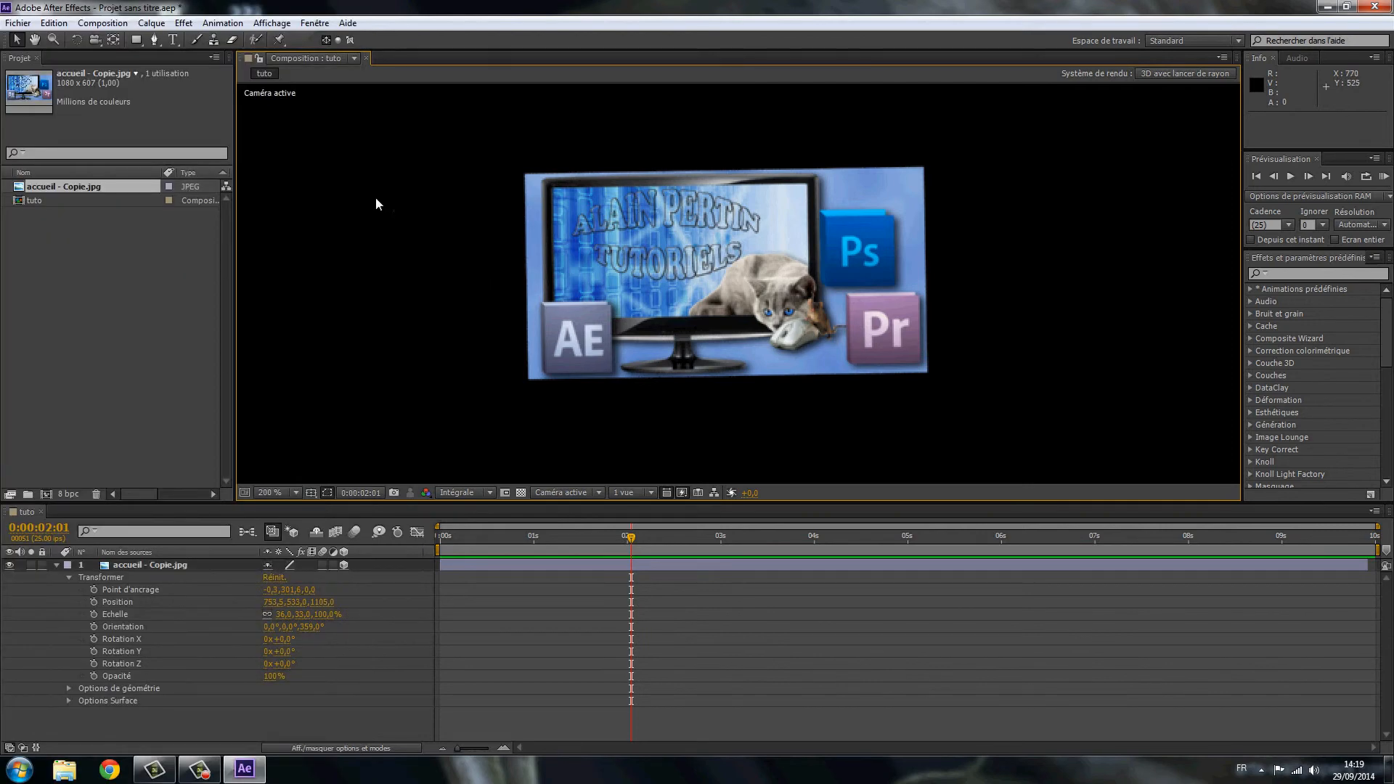
click(159, 23)
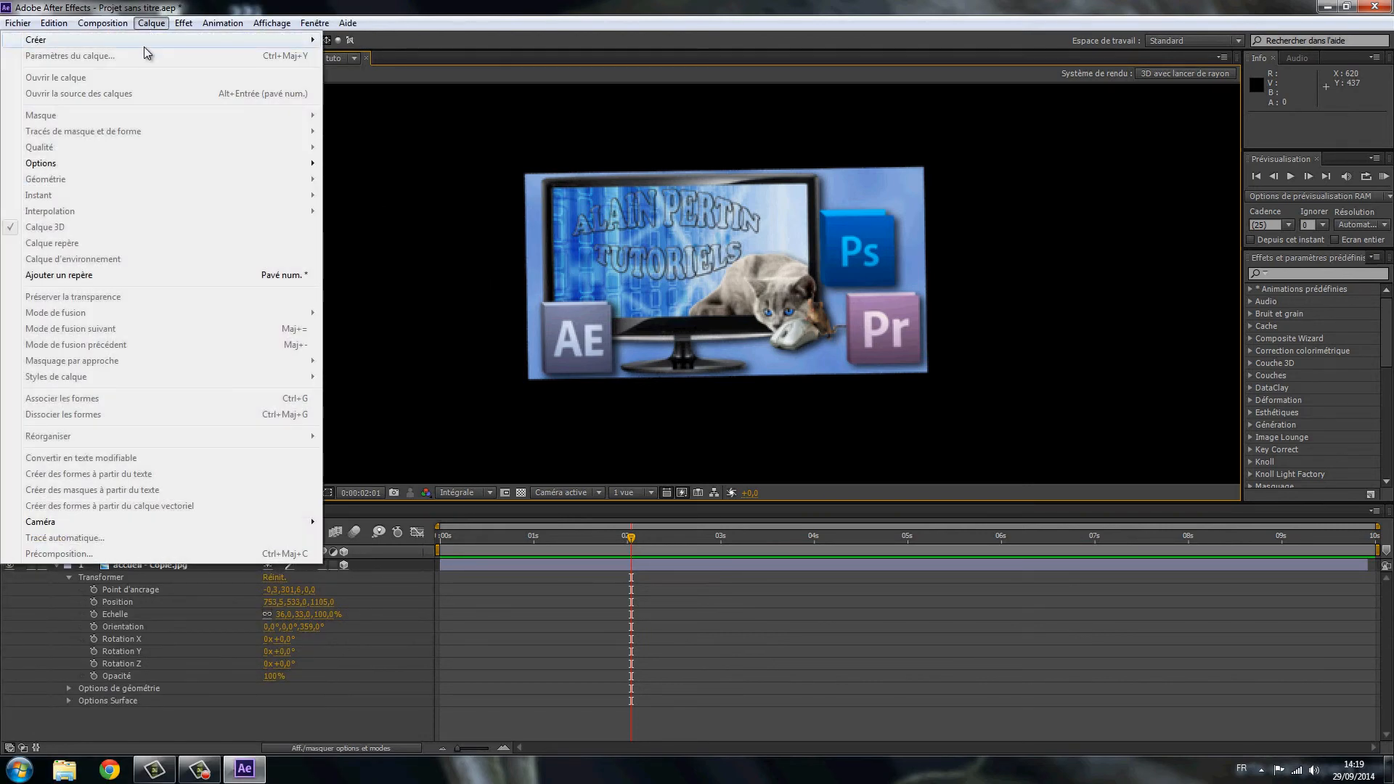
mouse_move(315, 23)
click(486, 185)
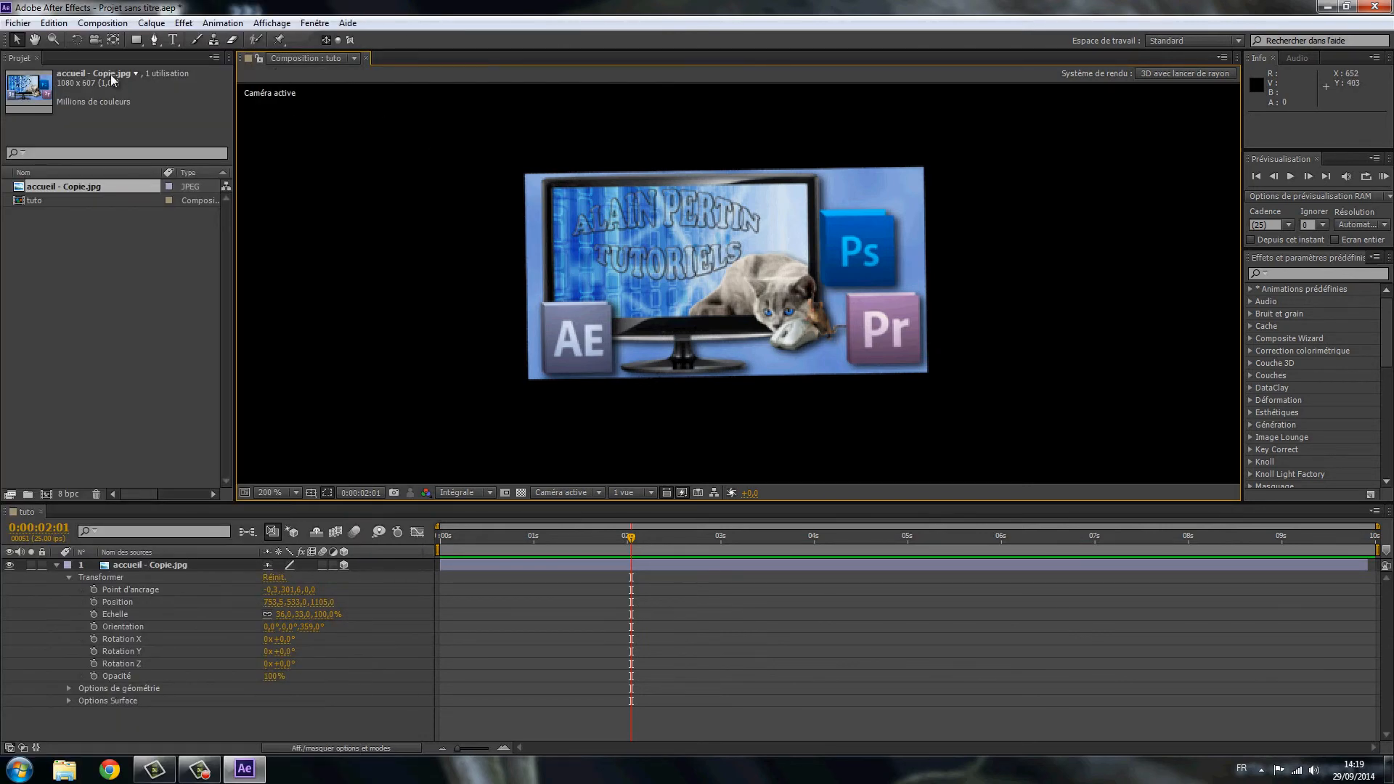
click(151, 27)
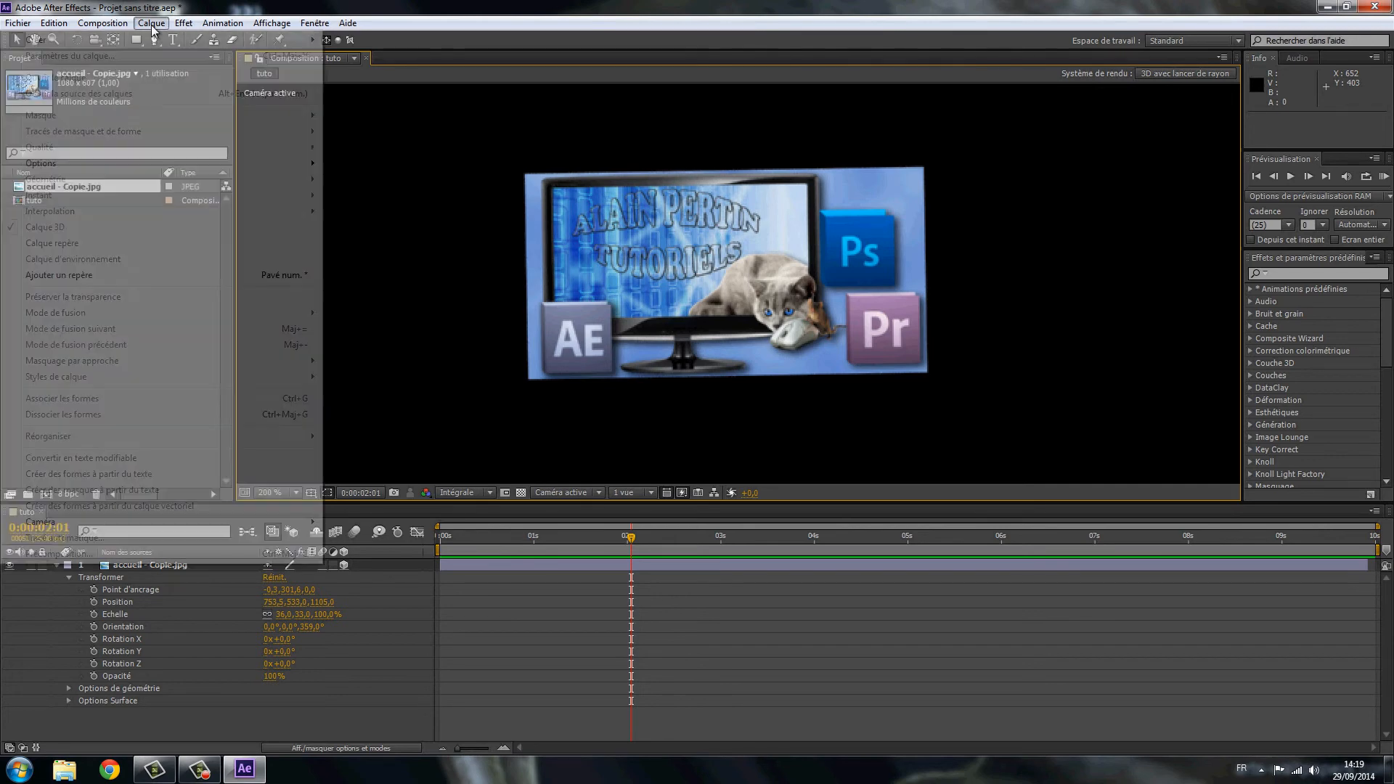
mouse_move(305, 46)
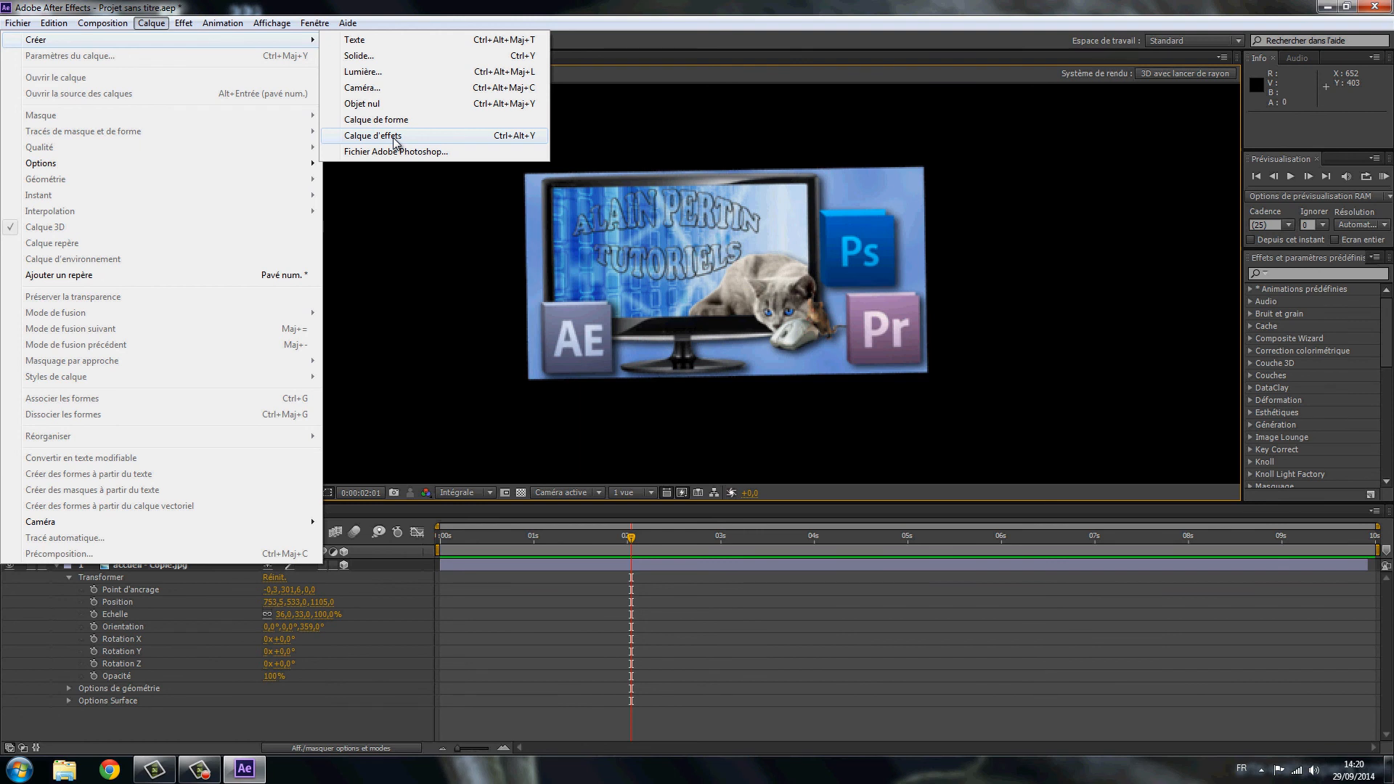
click(451, 299)
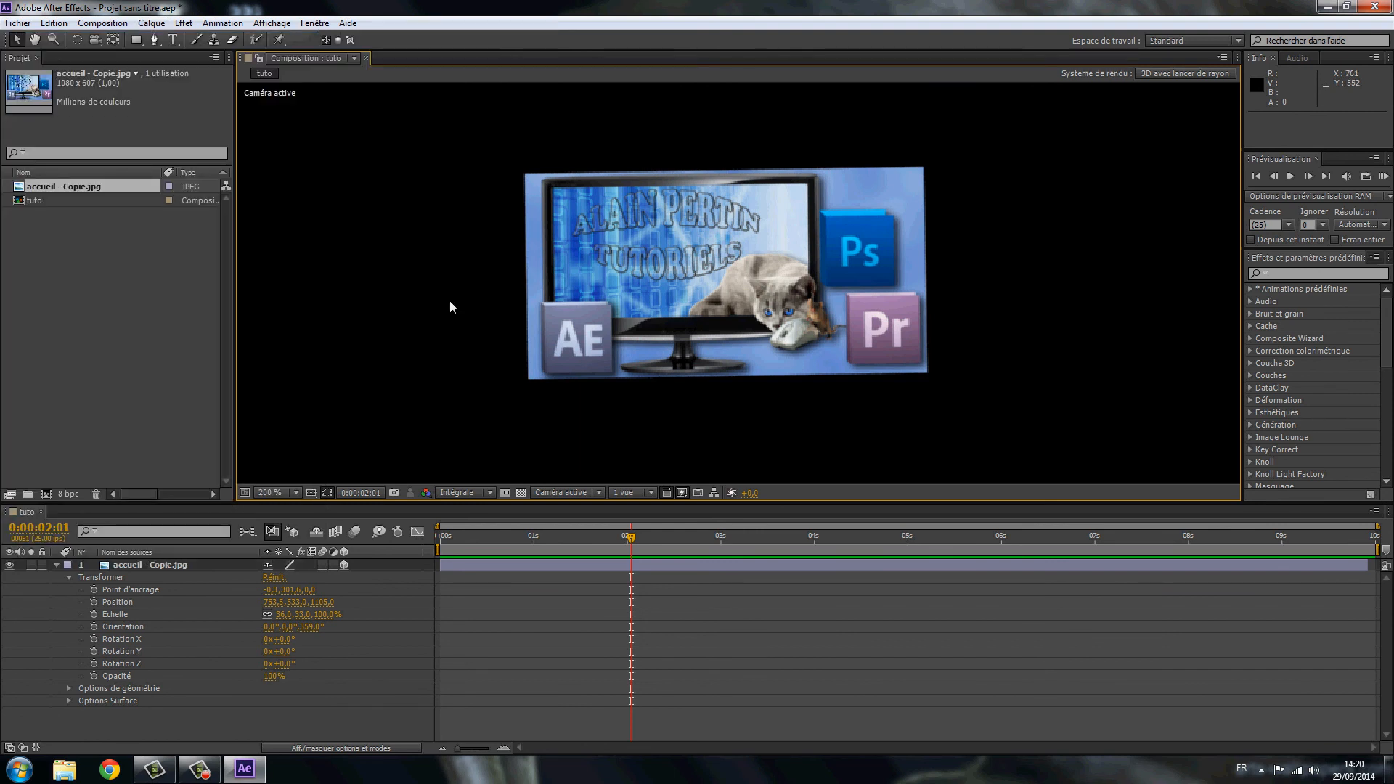